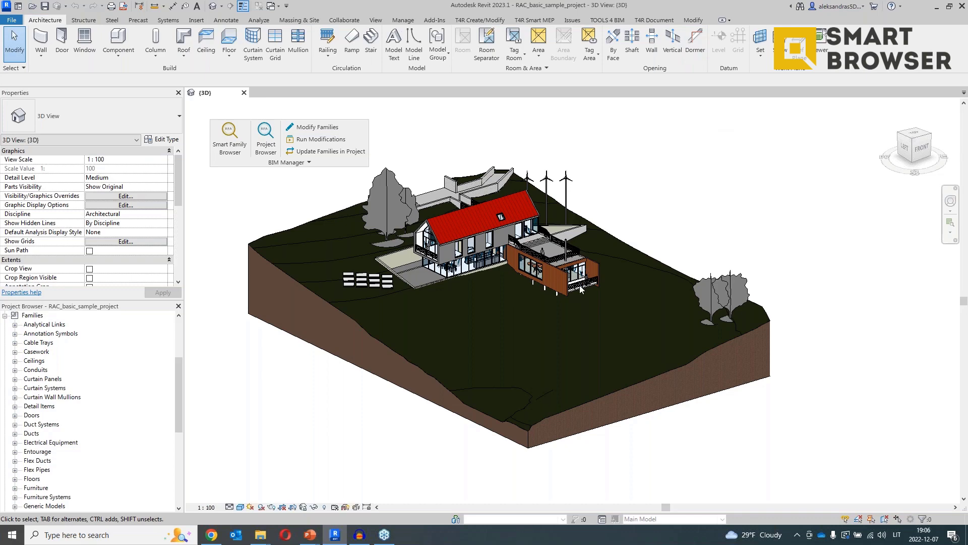
Orbit the 3D house model slightly, then pan it down and to the left.
middle_click_drag(582, 288, 581, 320, "shift")
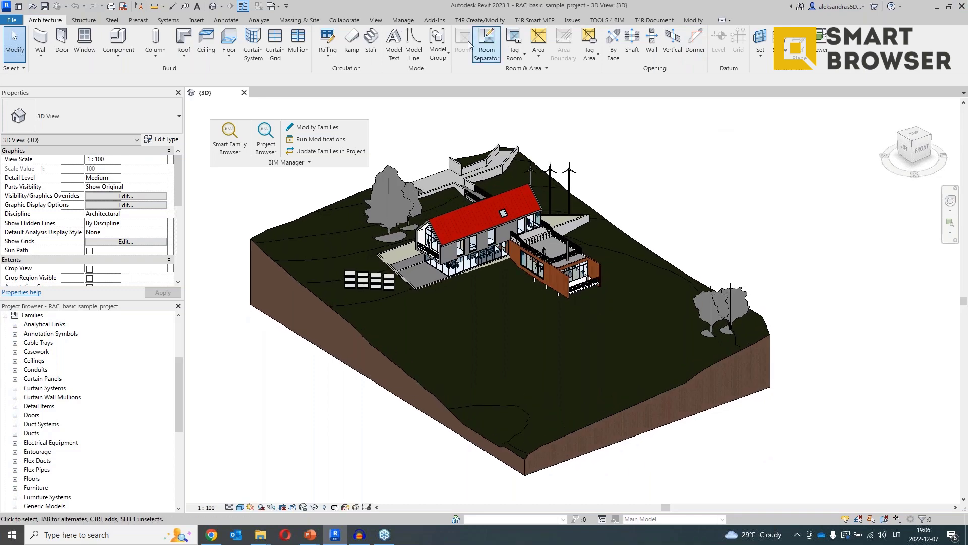
middle_click_drag(462, 166, 458, 233)
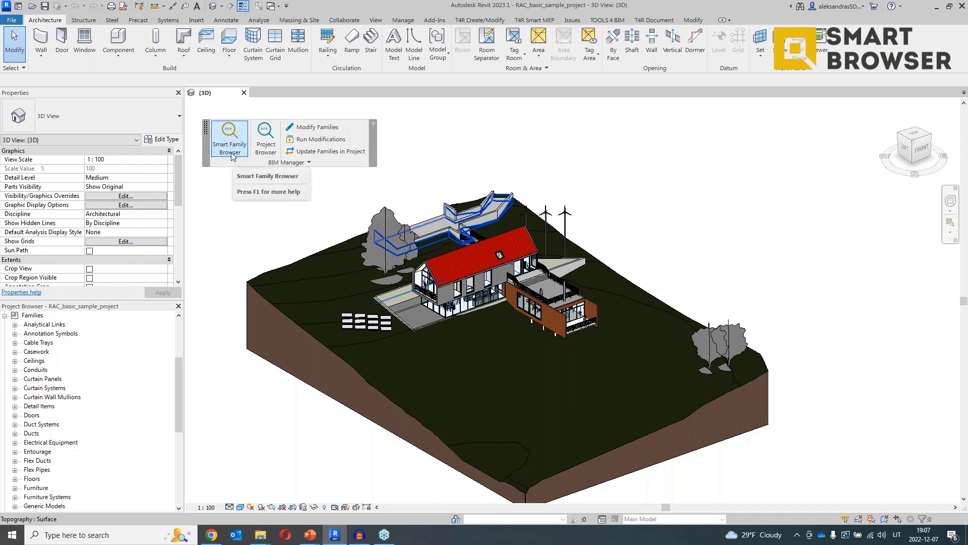
Open the Smart Family Browser from BIM Manager to list the six local library families.
left_click(231, 152)
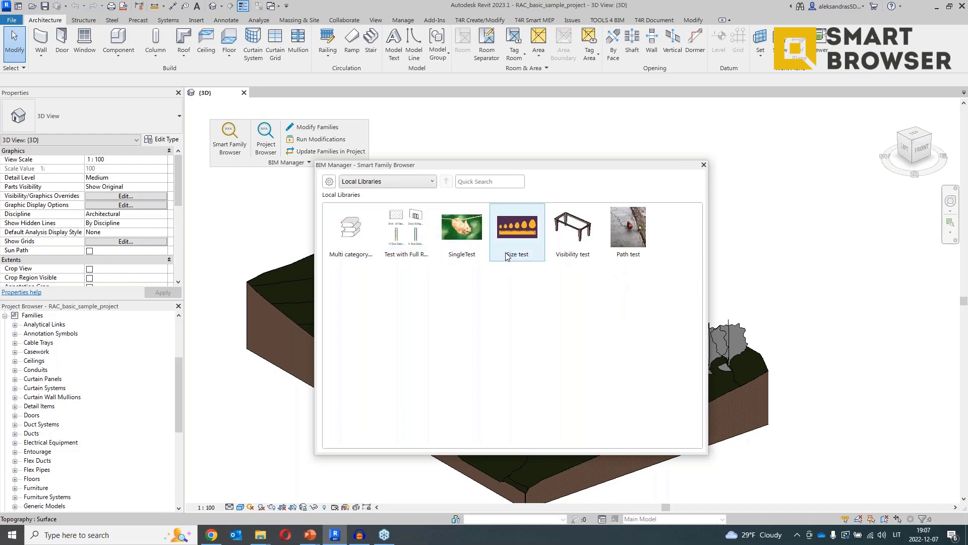
left_click(431, 182)
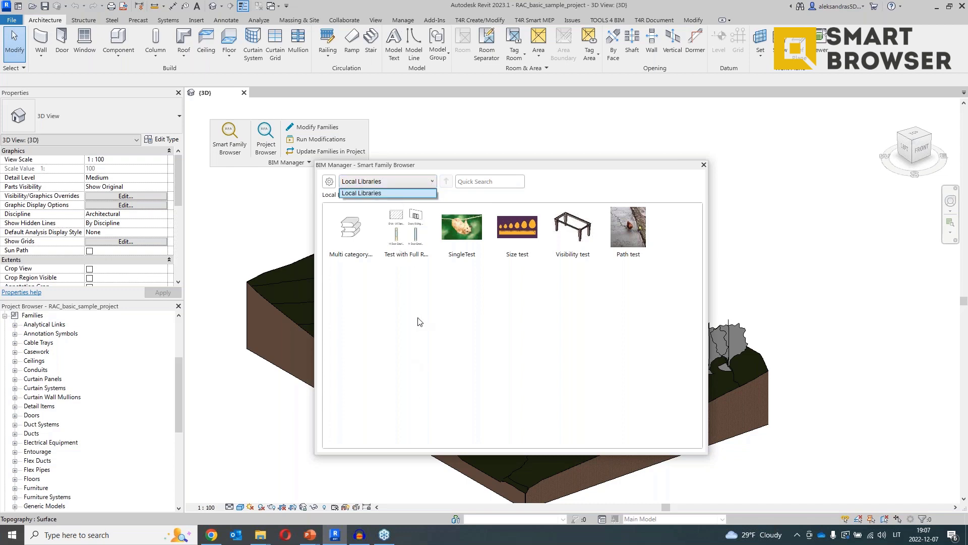
left_click(439, 284)
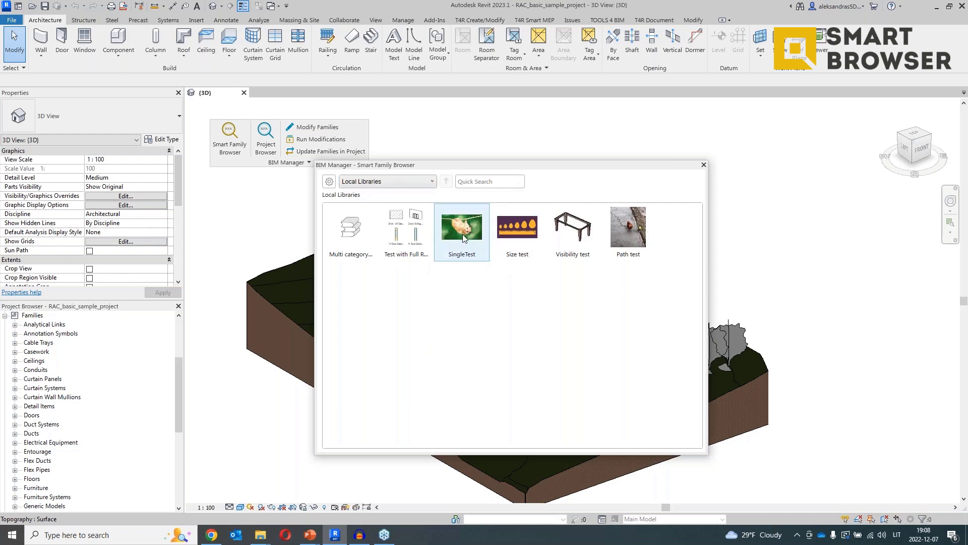
double_click(469, 248)
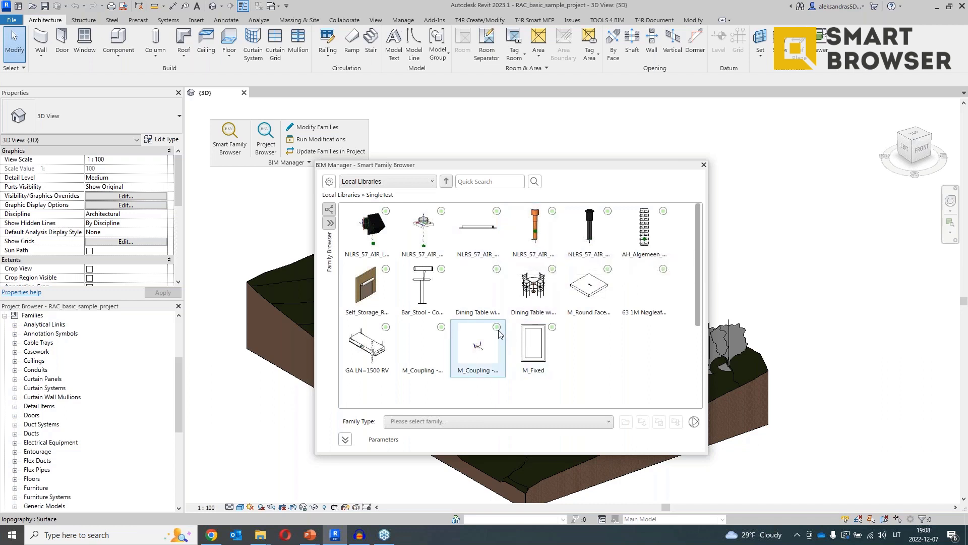
left_click(446, 183)
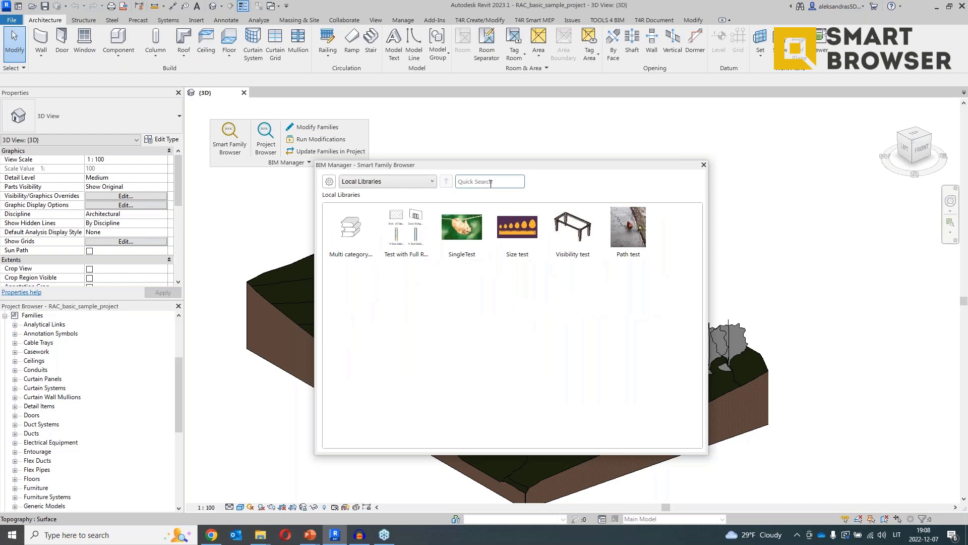
left_click(492, 183)
type("sing")
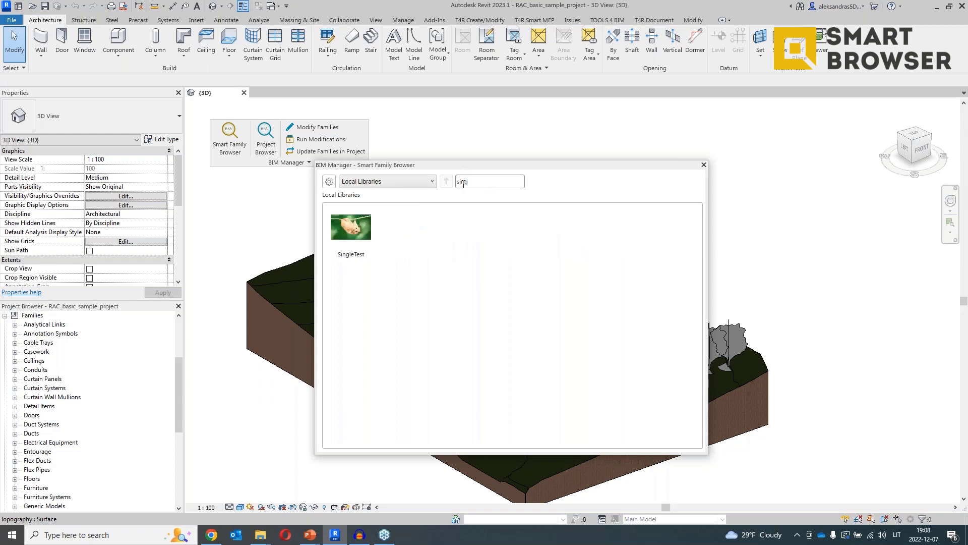
key("BackSpace")
key("BackSpace")
key("BackSpace")
key("BackSpace")
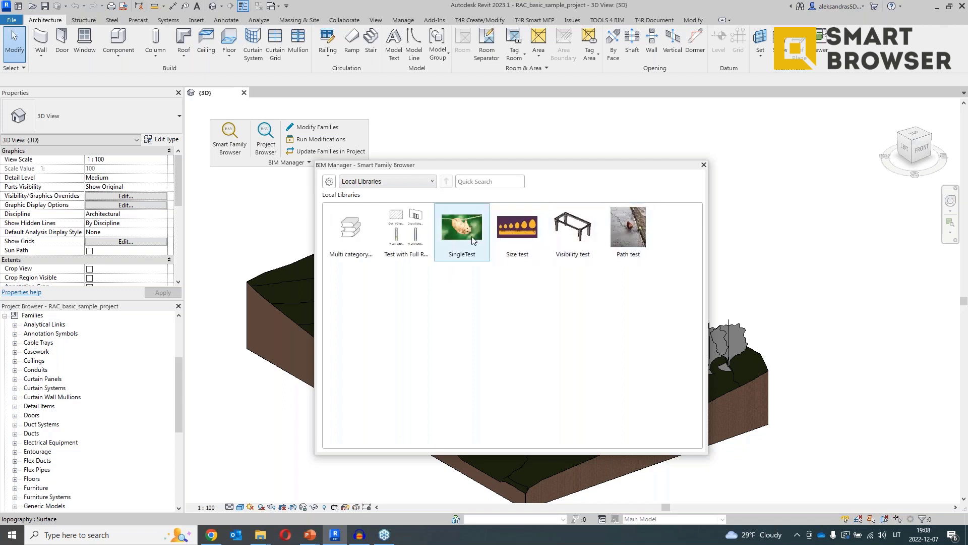
double_click(473, 240)
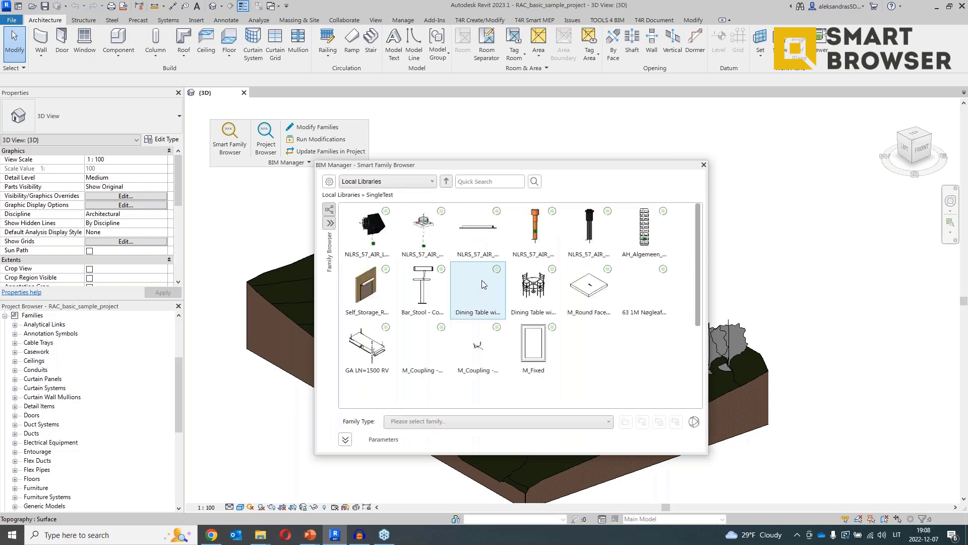
left_click(489, 336)
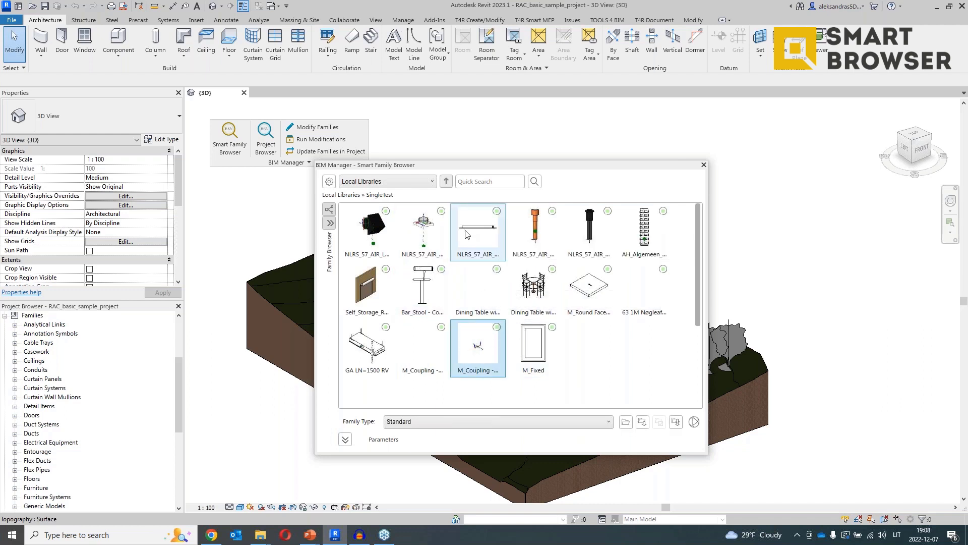
left_click(447, 182)
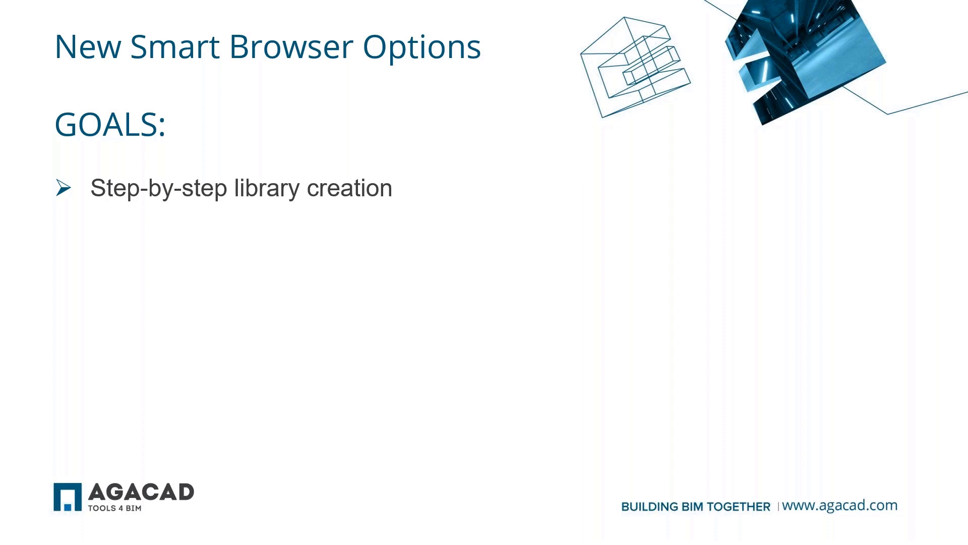
Reveal the second, third and fourth GOALS bullets on the slide, then leave the slideshow.
key("Right")
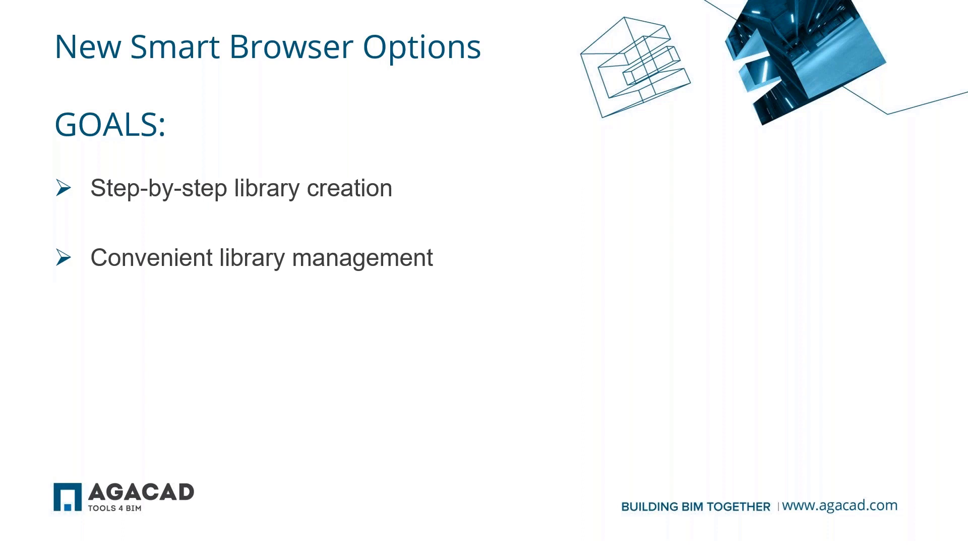
key("Right")
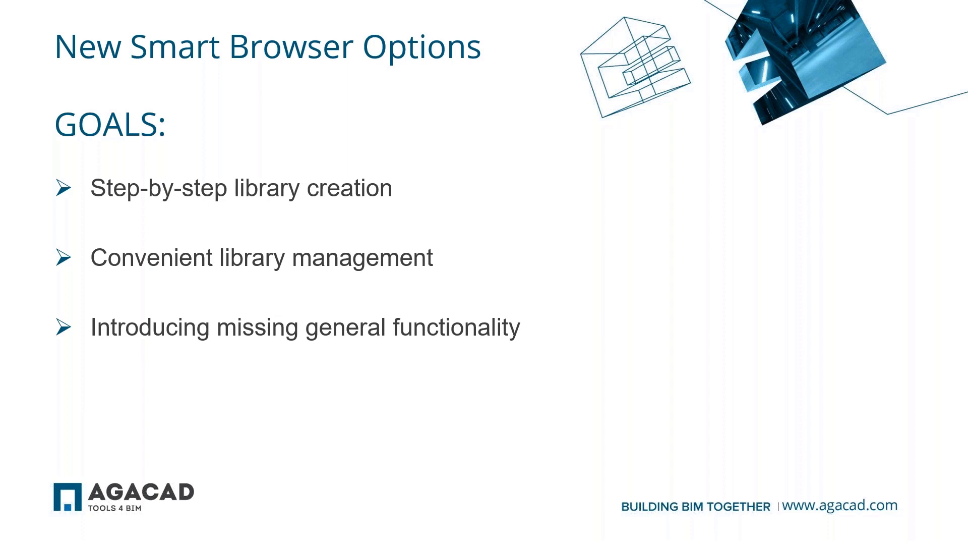
key("Right")
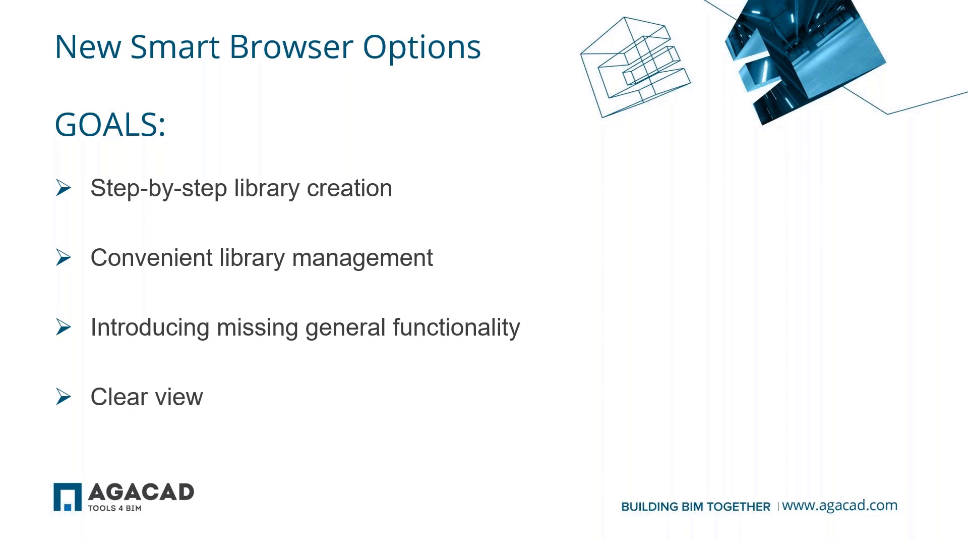
key("super+Tab")
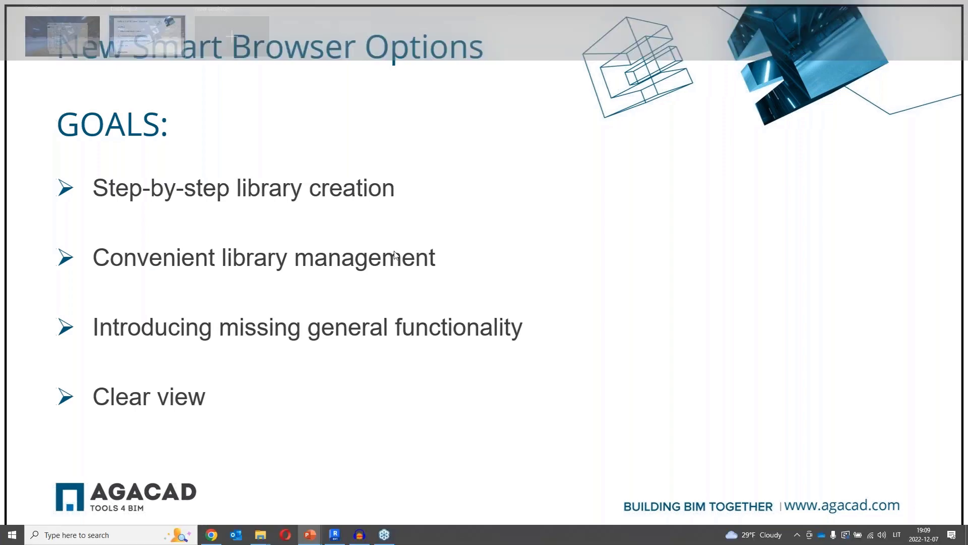
Return to Revit and open the Smart Browser's Browser Options.
left_click(177, 152)
left_click(220, 139)
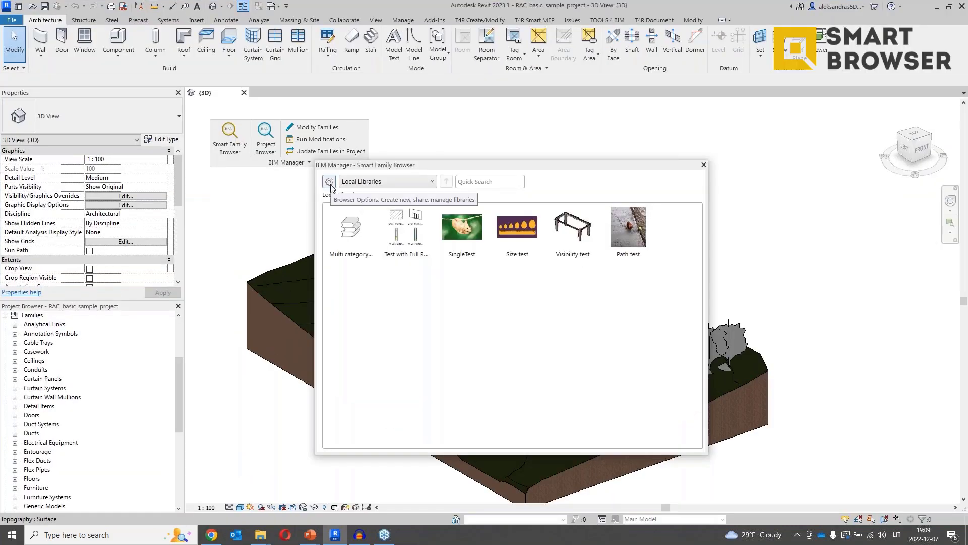
left_click(329, 182)
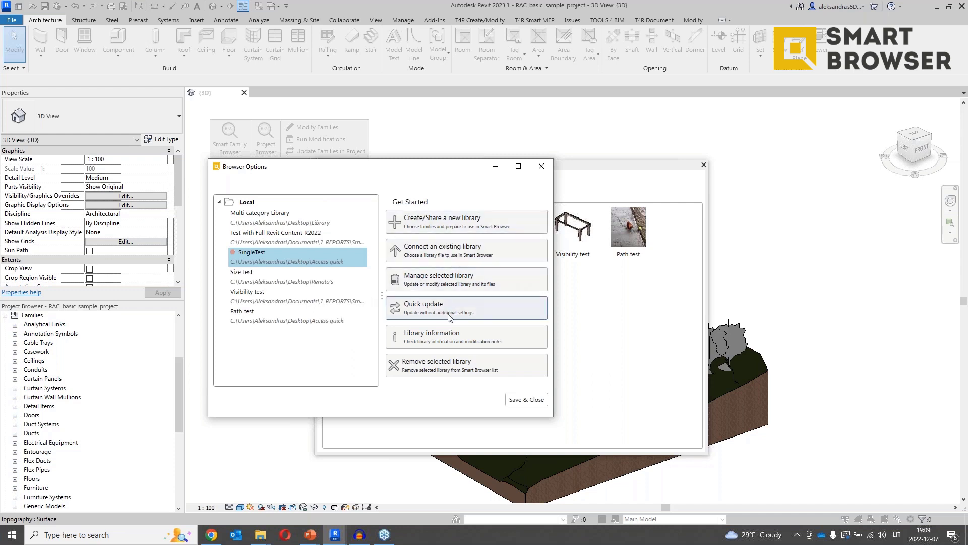
View library information for Size test and Multi category Library, then go back to library actions.
left_click(313, 282)
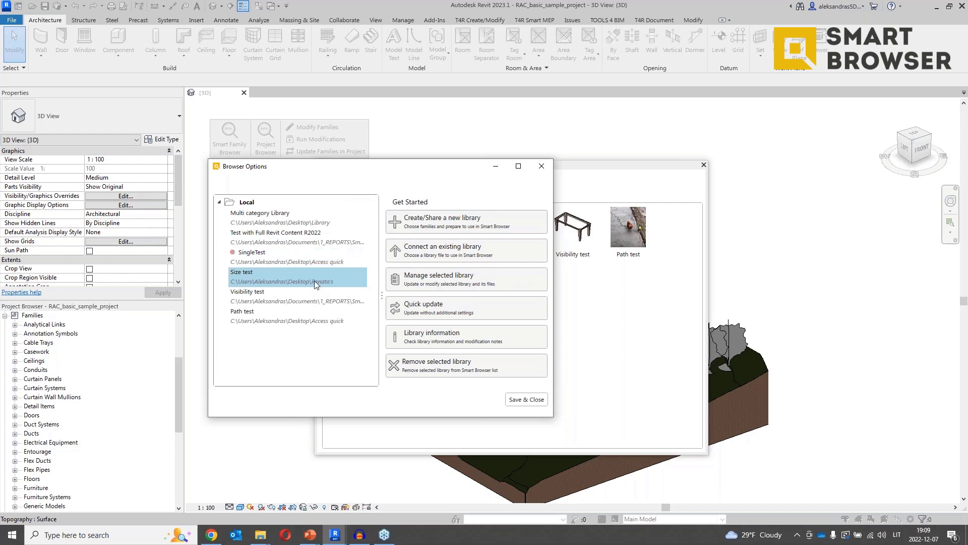
left_click(420, 343)
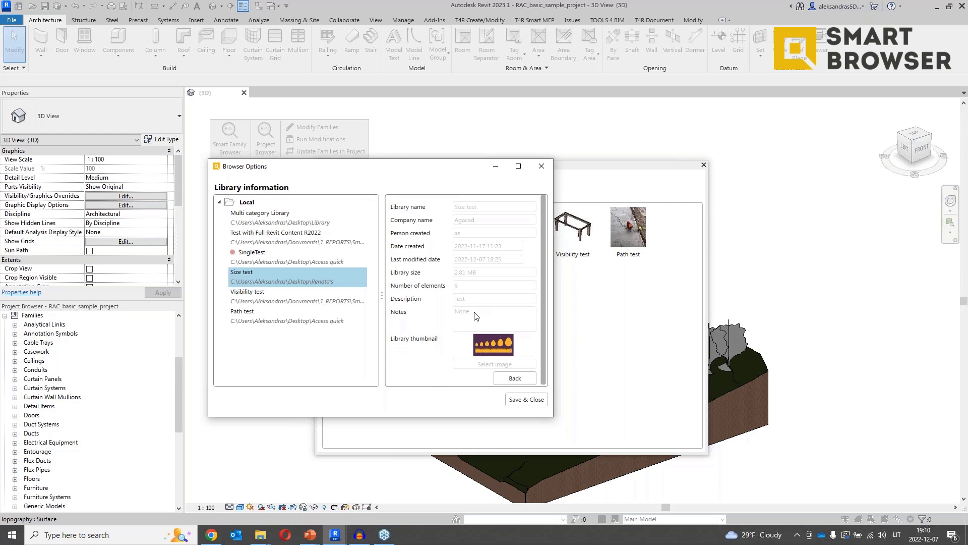
left_click(278, 218)
scroll(490, 290, "down", 1)
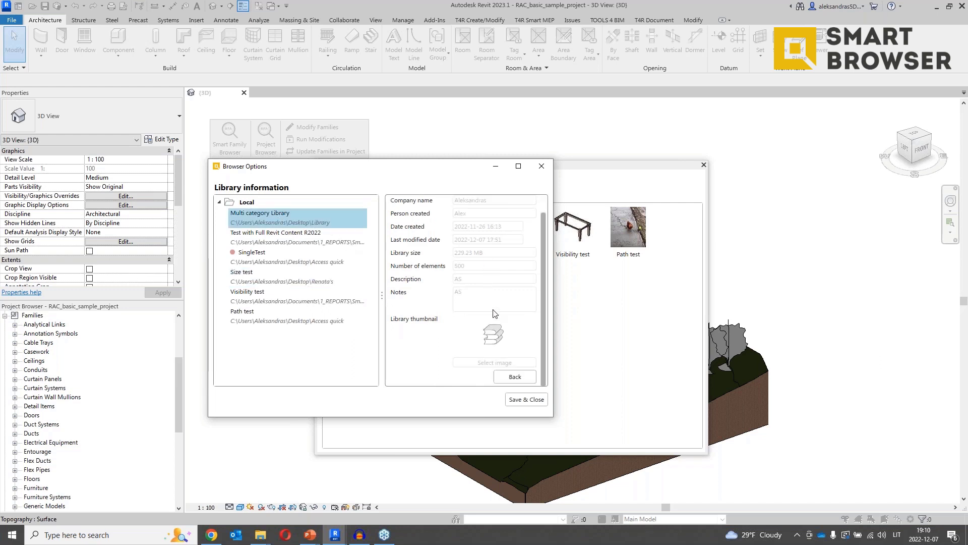
left_click(513, 377)
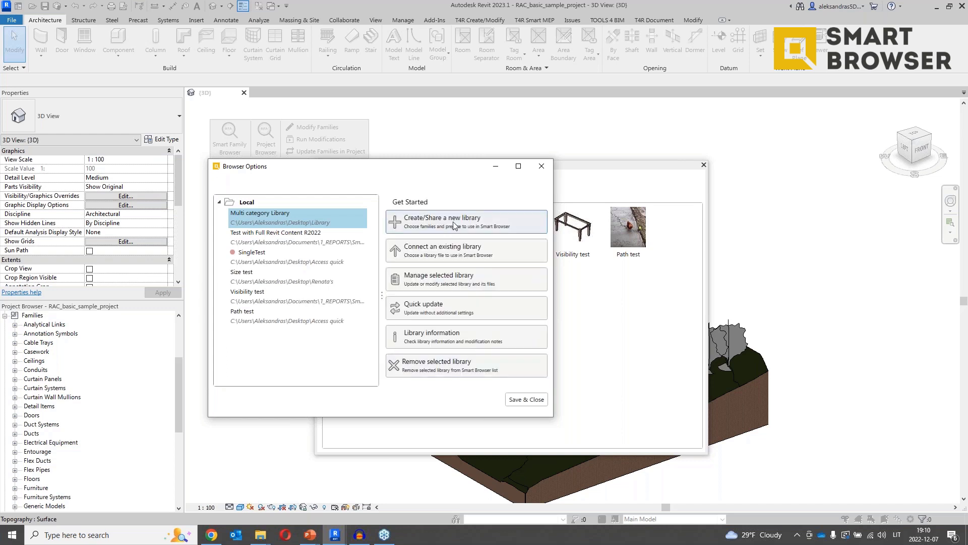
Create a new local Webinar Library stored in Desktop\Library Webinar and proceed to configuration.
left_click(455, 225)
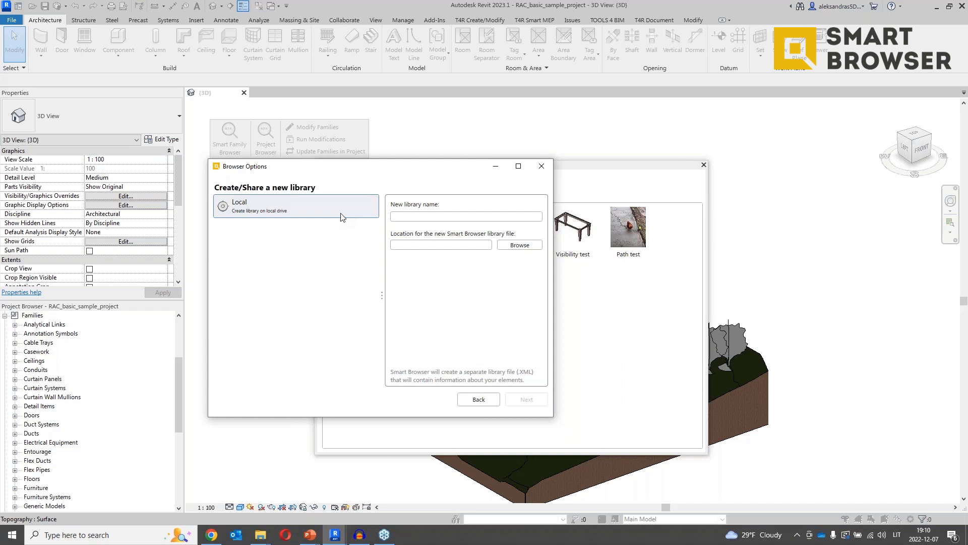
left_click(343, 215)
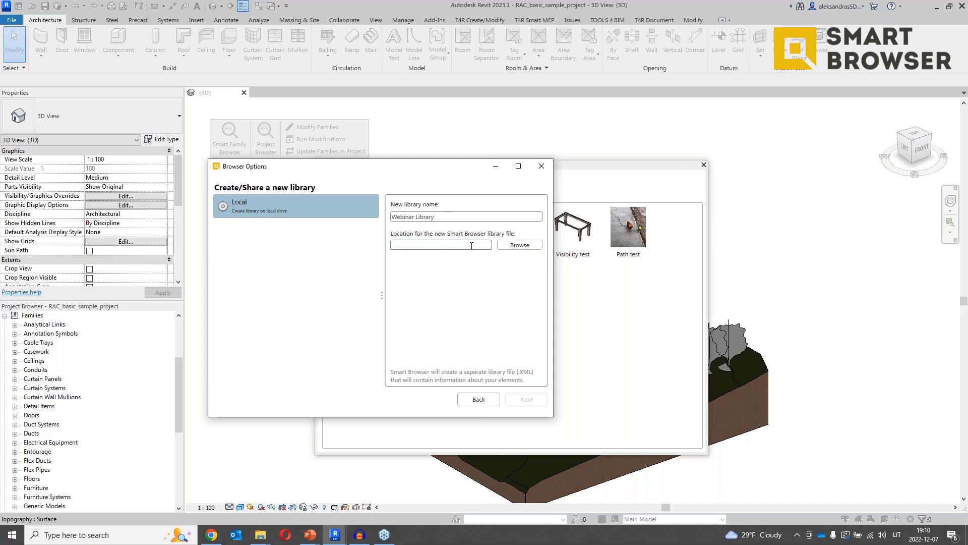
left_click(508, 251)
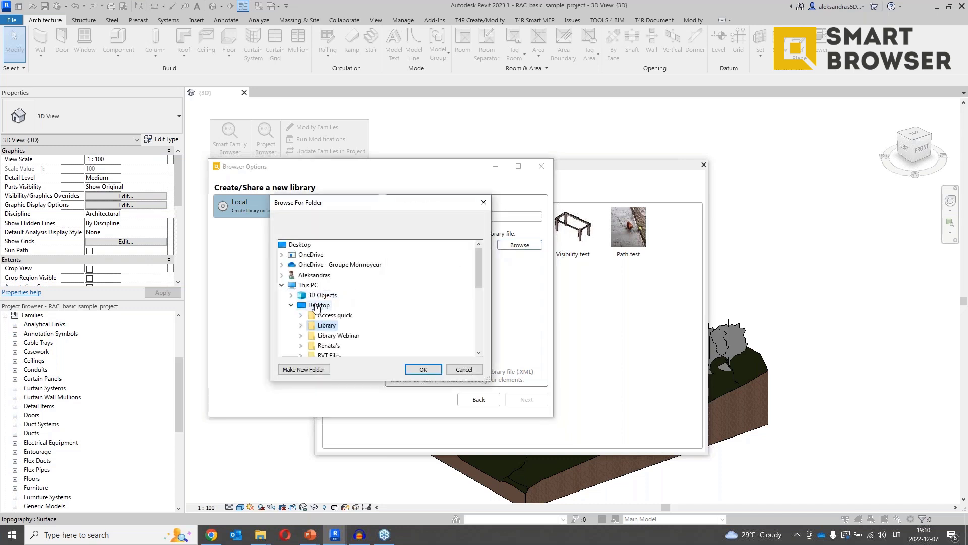
left_click(333, 337)
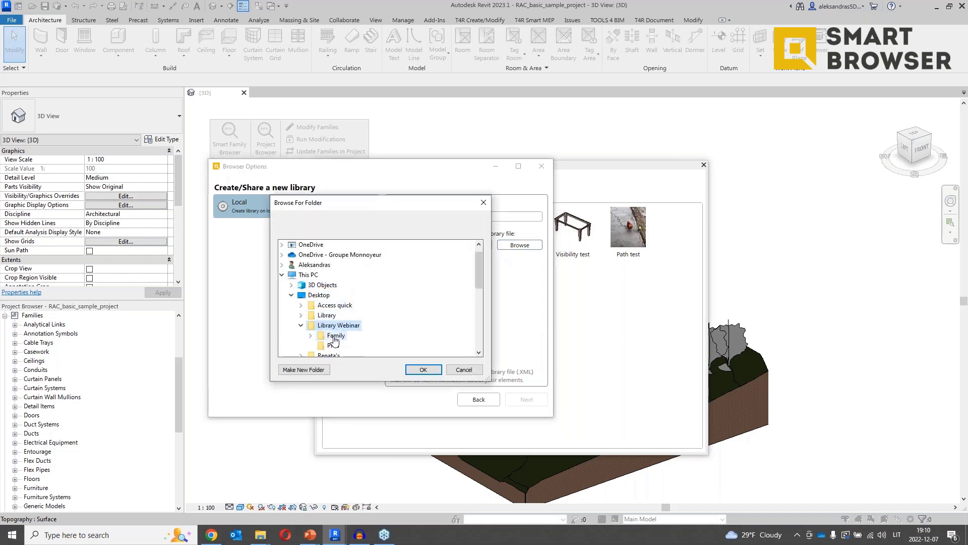
left_click(424, 369)
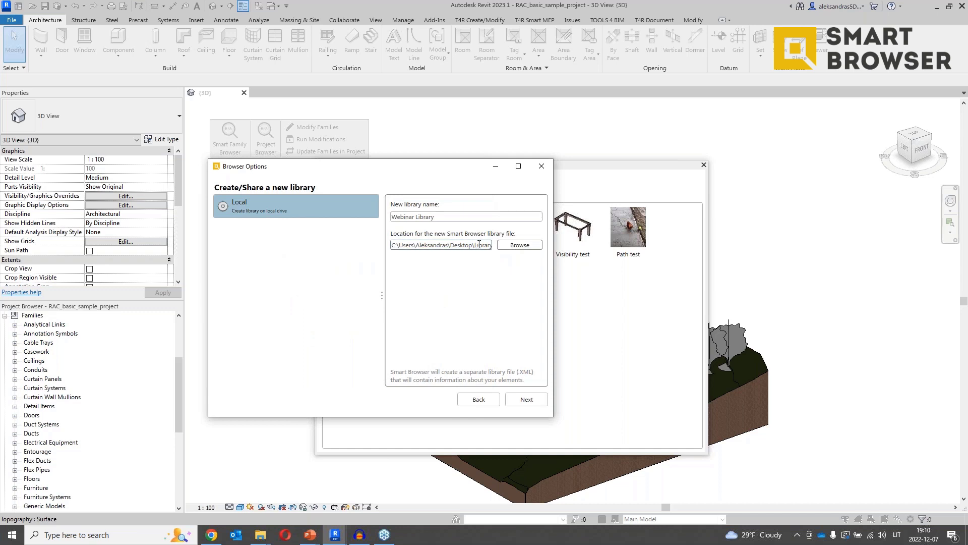
left_click_drag(474, 246, 496, 251)
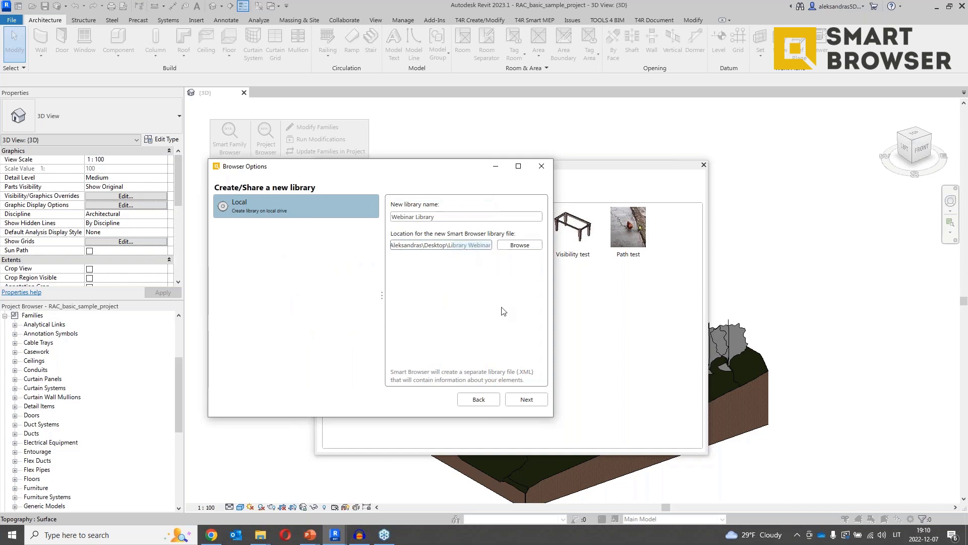
left_click(527, 398)
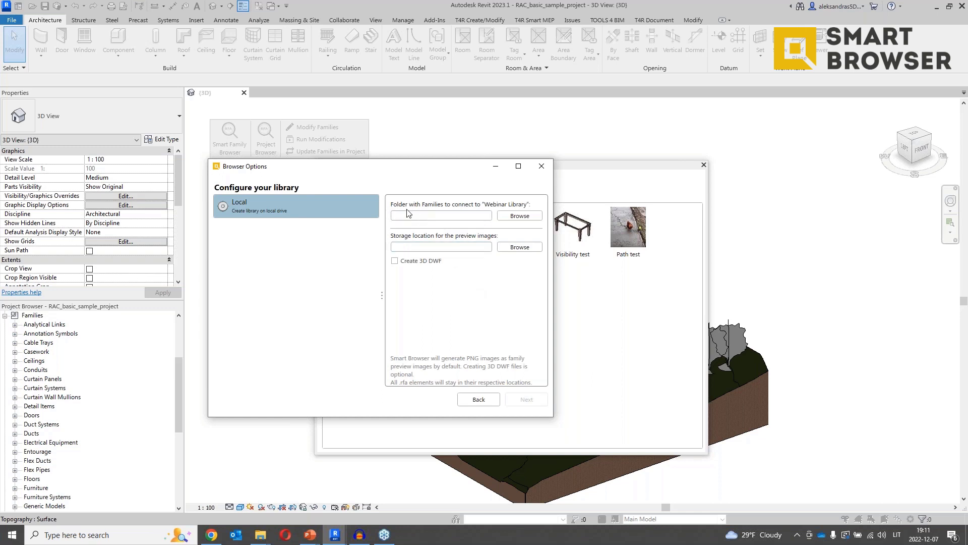
Set the library's families folder to Library Webinar\Family.
left_click(513, 219)
left_click(282, 326)
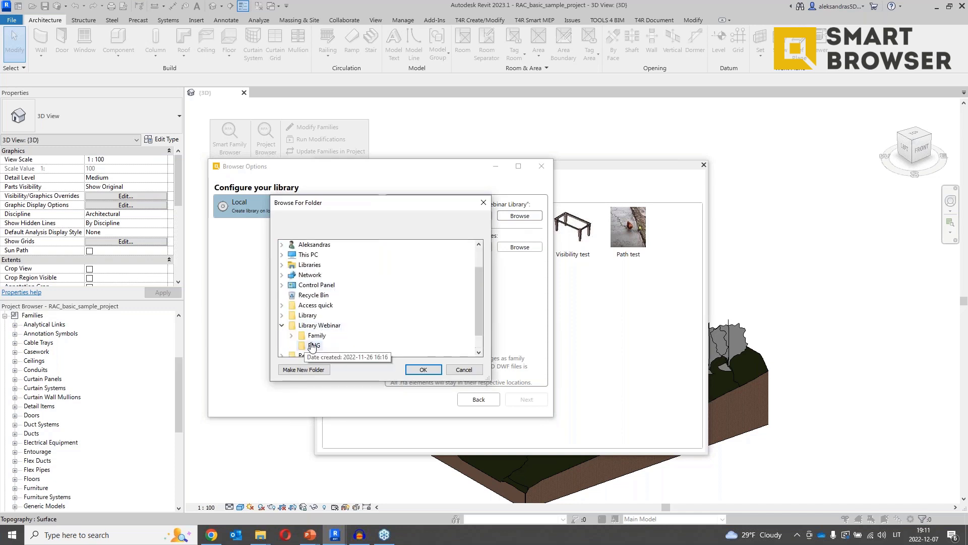
left_click(315, 336)
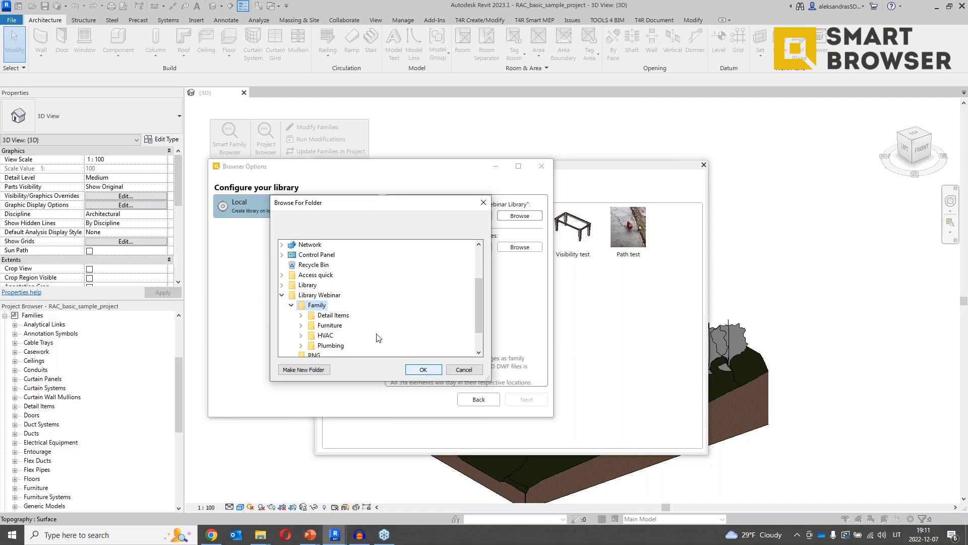
left_click(423, 369)
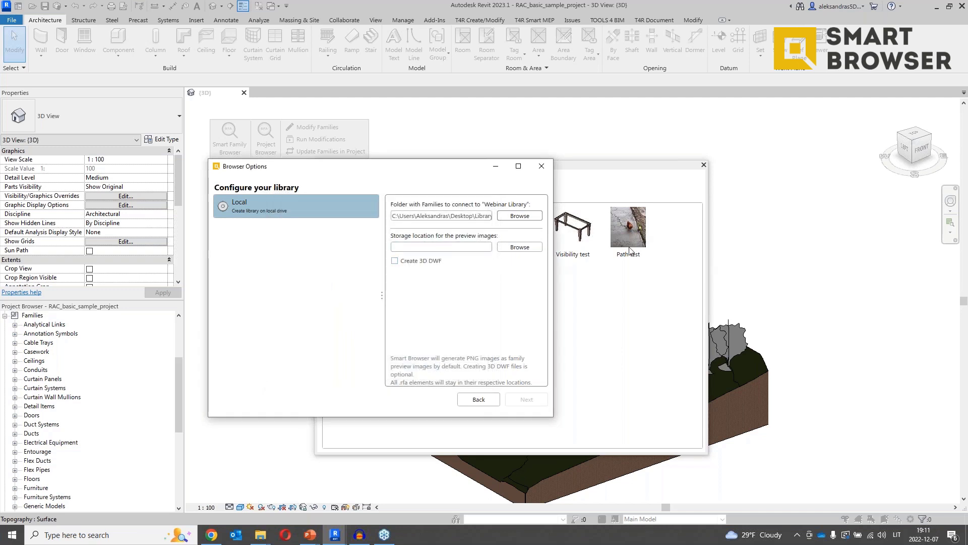
Set the preview images folder to Library Webinar\PNG and continue to Additional Information.
left_click(536, 251)
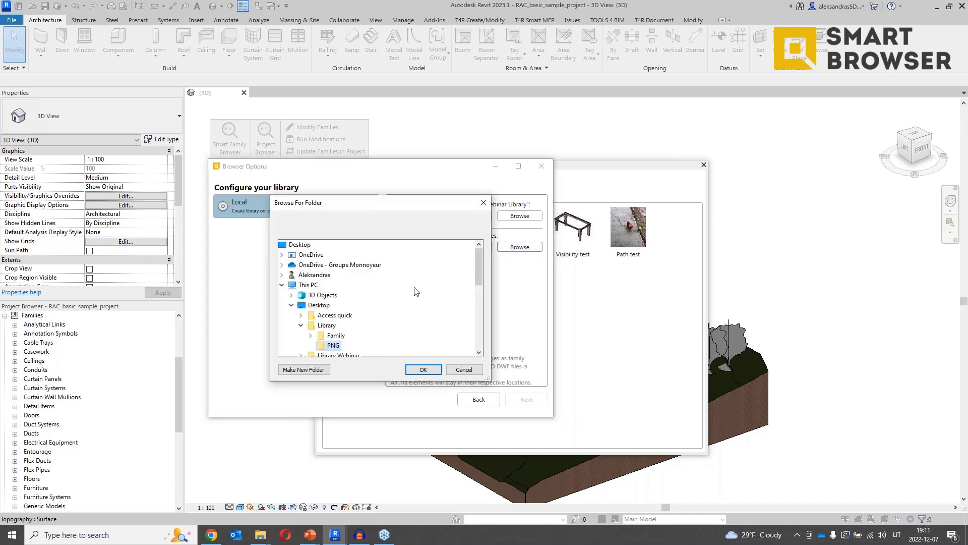
left_click(301, 295)
left_click(302, 305)
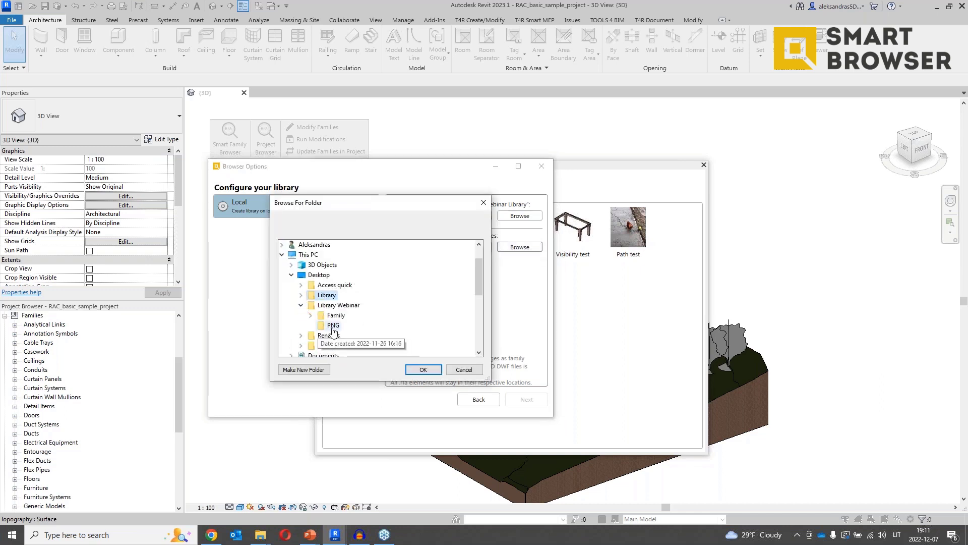
left_click(333, 325)
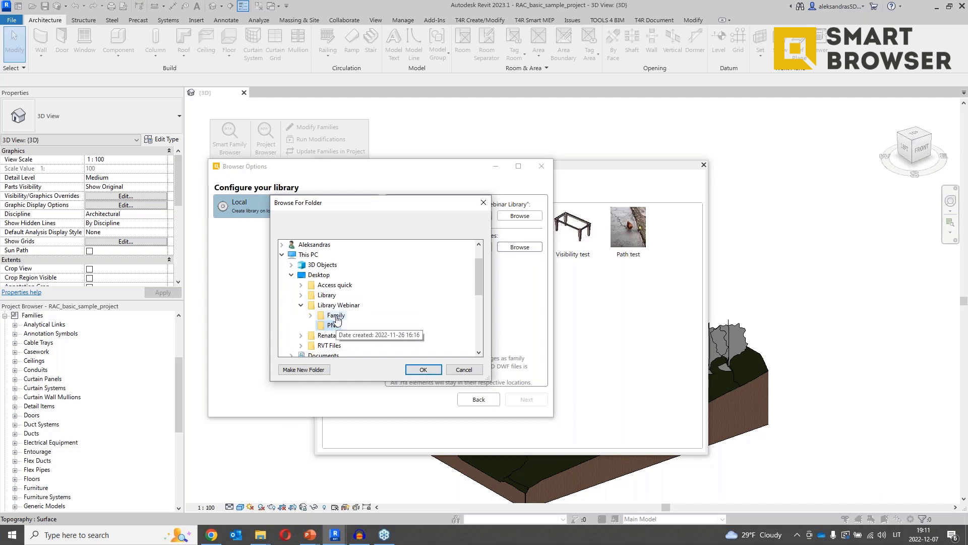
left_click(422, 370)
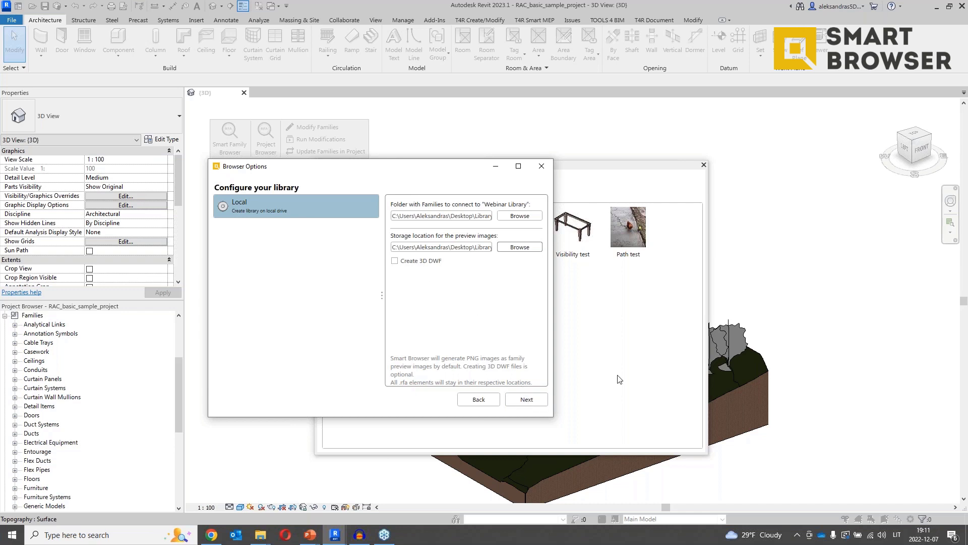
left_click(531, 399)
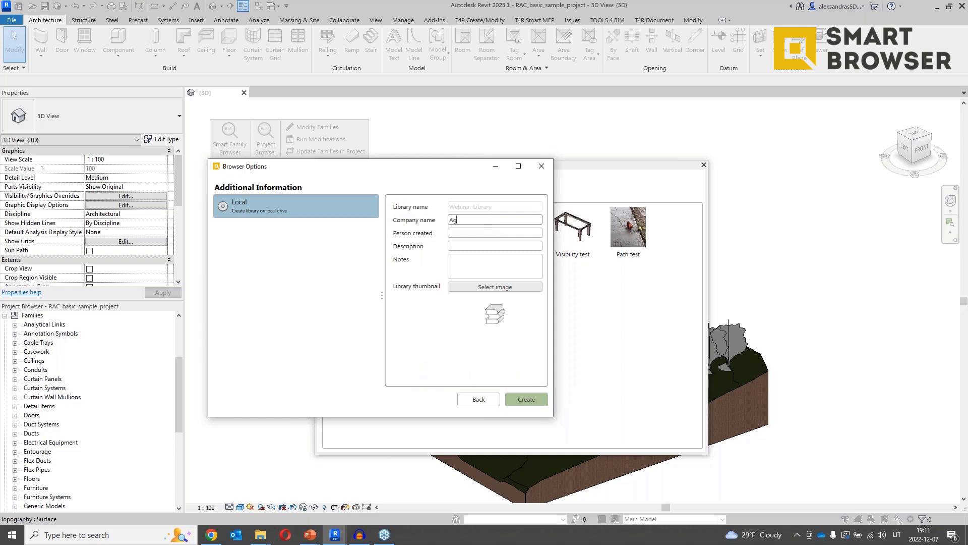
Enter company Agacad, the creator's name, description 'For webinar' and notes 'None'.
type("Agacad")
key("Tab")
type("Alex")
left_click(484, 247)
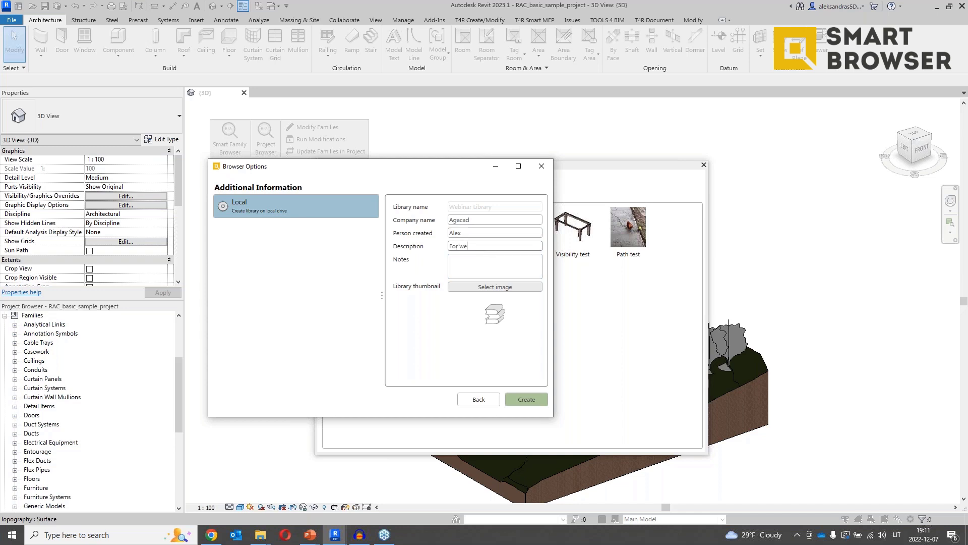
left_click(491, 272)
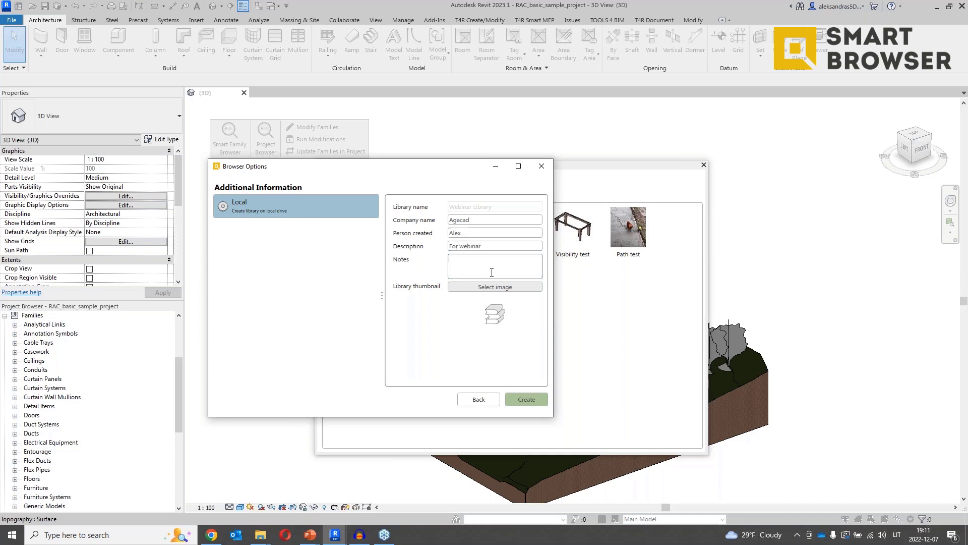
type("None")
left_click_drag(432, 169, 493, 288)
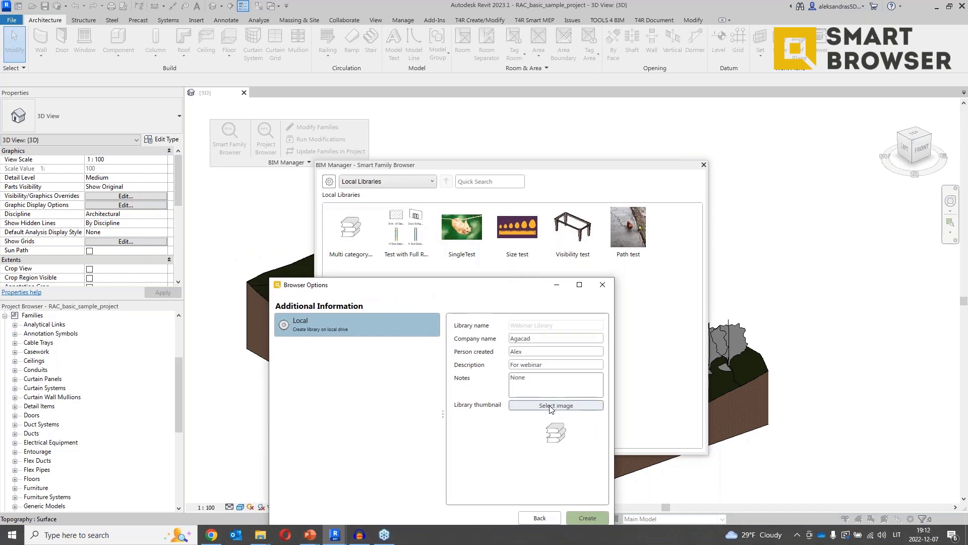
left_click_drag(501, 287, 492, 197)
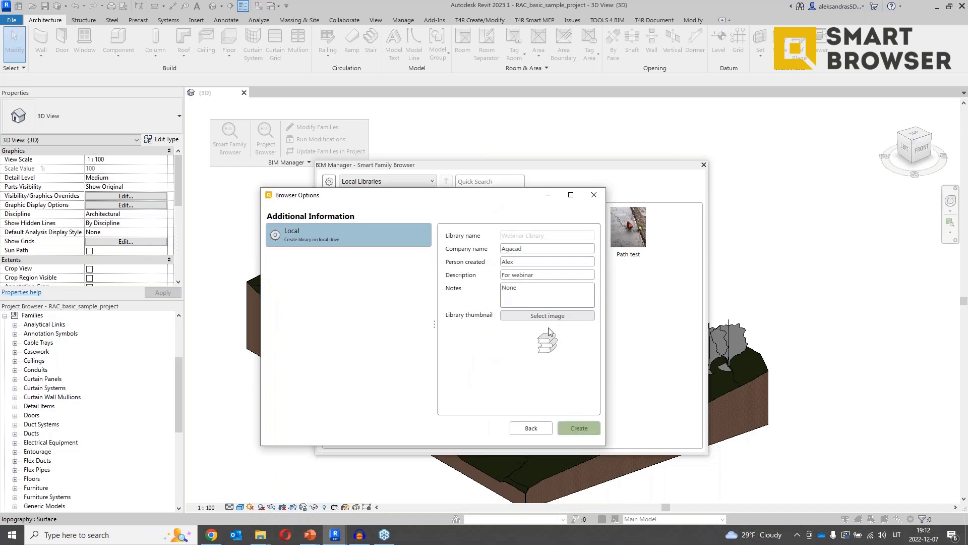
Create the Webinar Library and confirm that all 38 of 38 families were added.
left_click(579, 428)
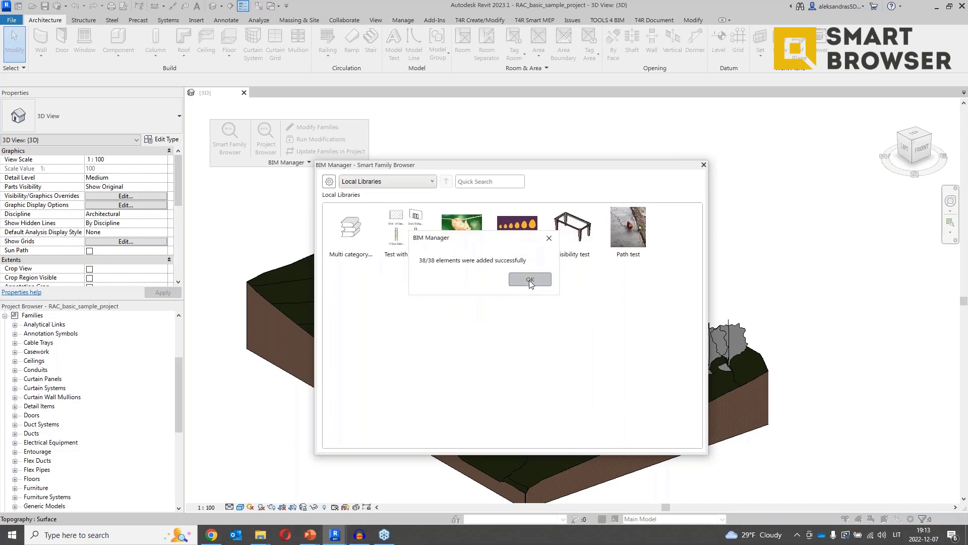
left_click(529, 280)
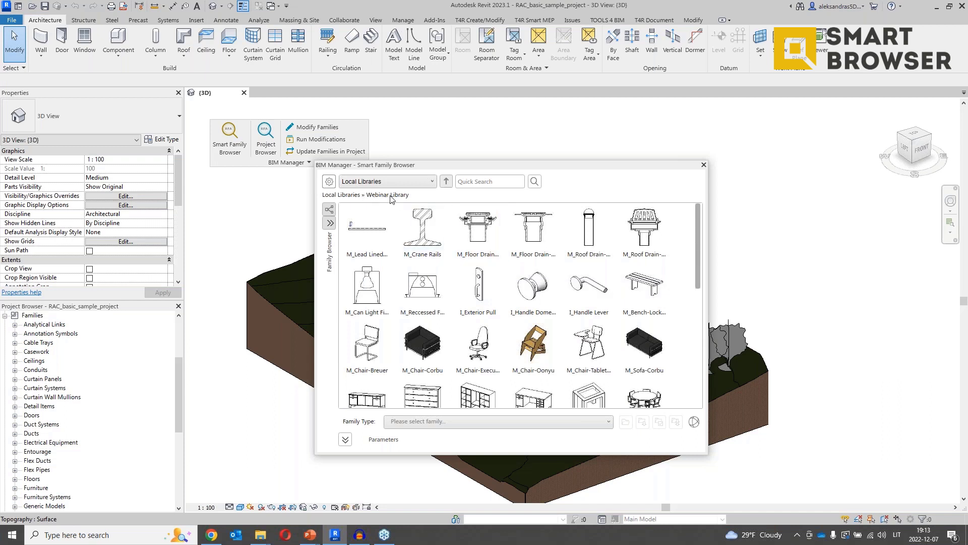
Open the Webinar Library from Local Libraries and try a quick search for 'sof'.
left_click(446, 183)
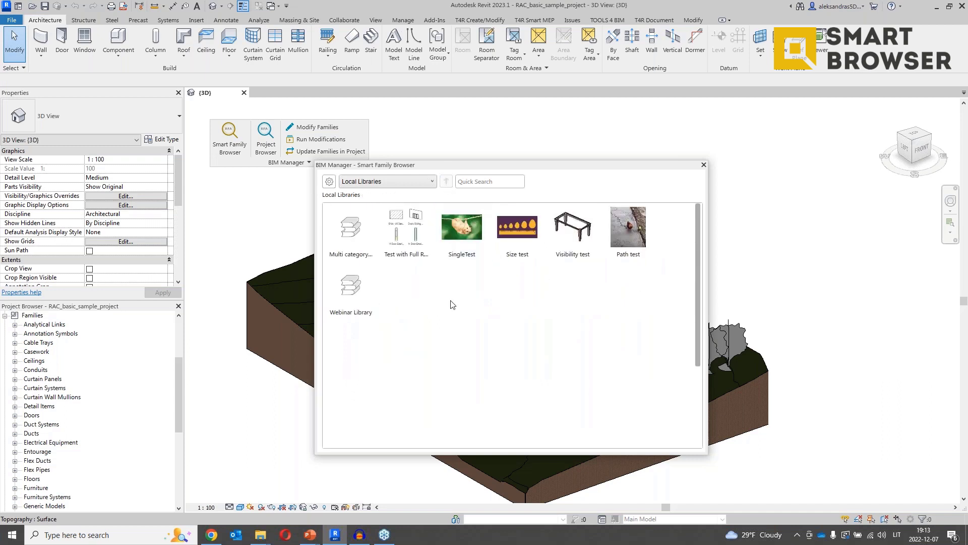
double_click(360, 291)
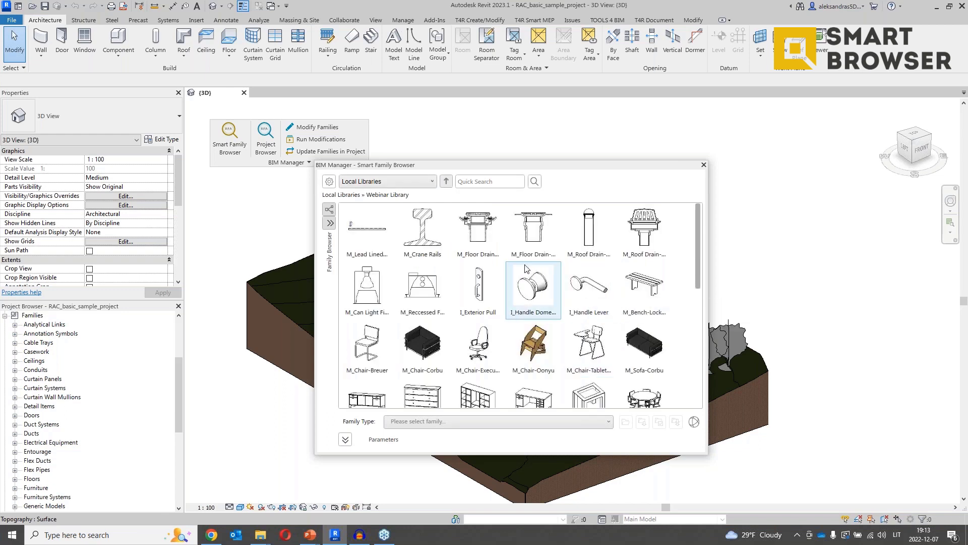
left_click(491, 184)
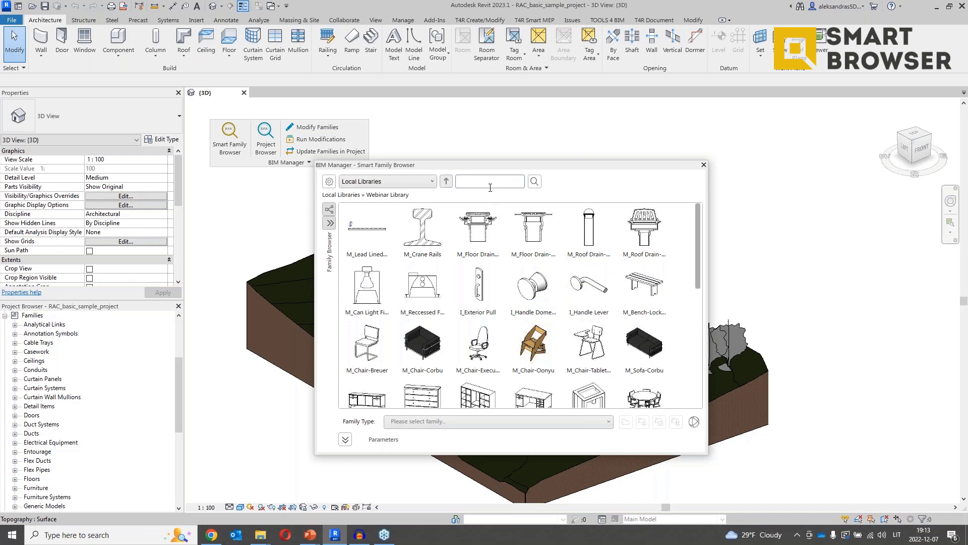
type("sof")
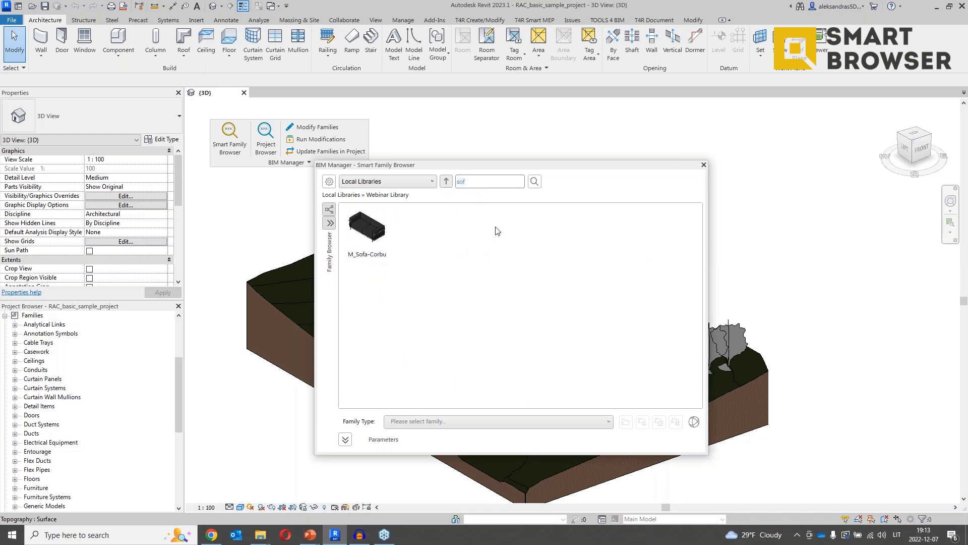
key("BackSpace")
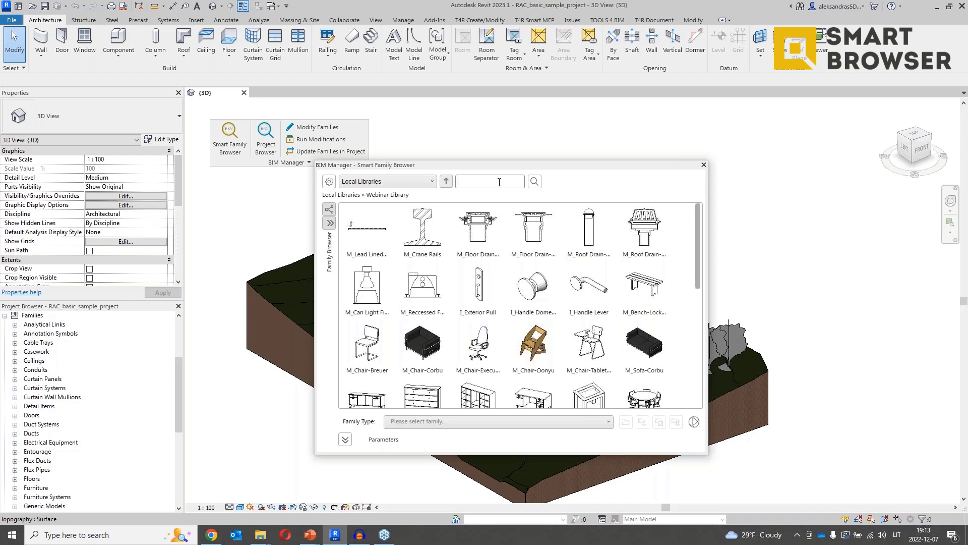
Search the Webinar Library for handle families, then clear the search box.
left_click(499, 182)
type("sofa")
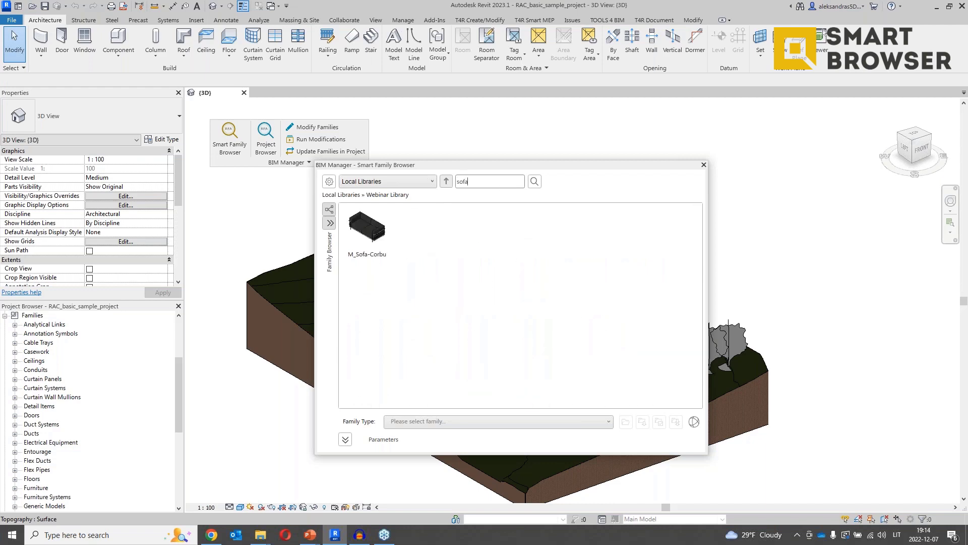
key("BackSpace")
key("BackSpace")
key("BackSpace")
type("ha")
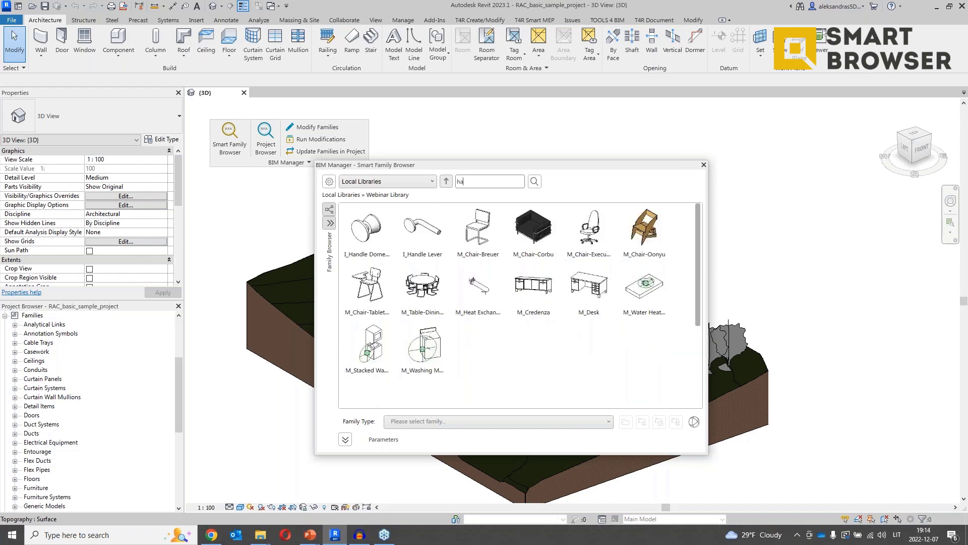
type("ne")
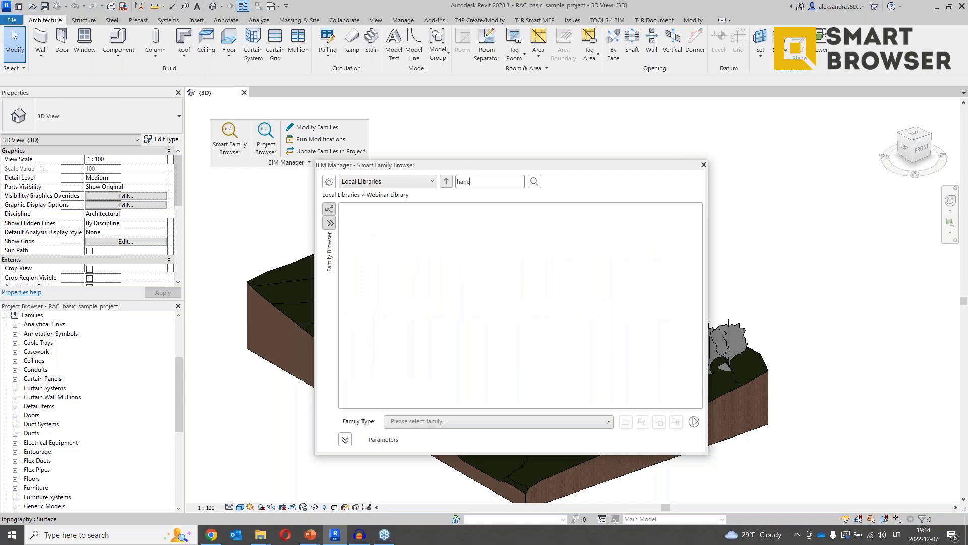
key("BackSpace")
type("del")
key("BackSpace")
key("BackSpace")
key("BackSpace")
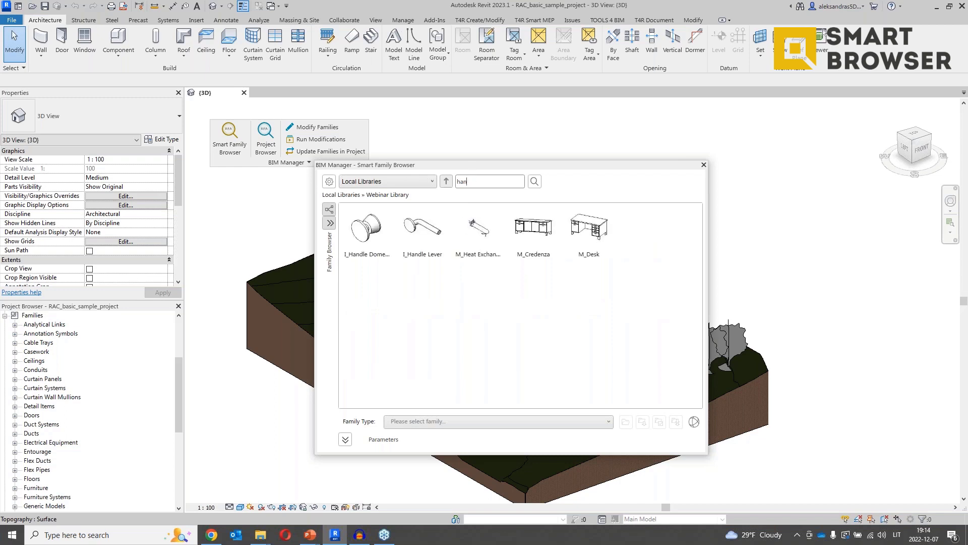
type("d")
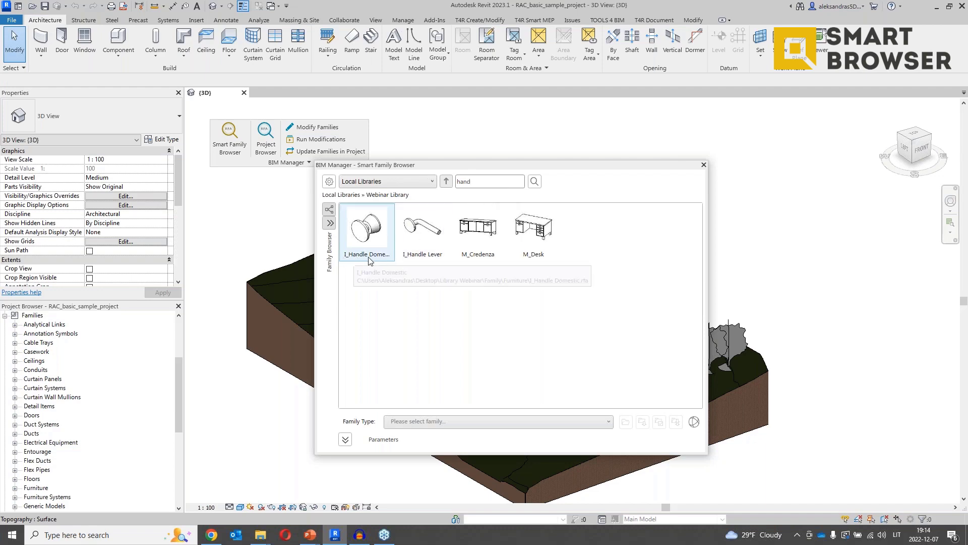
key("BackSpace")
key("BackSpace")
key("BackSpace")
key("BackSpace")
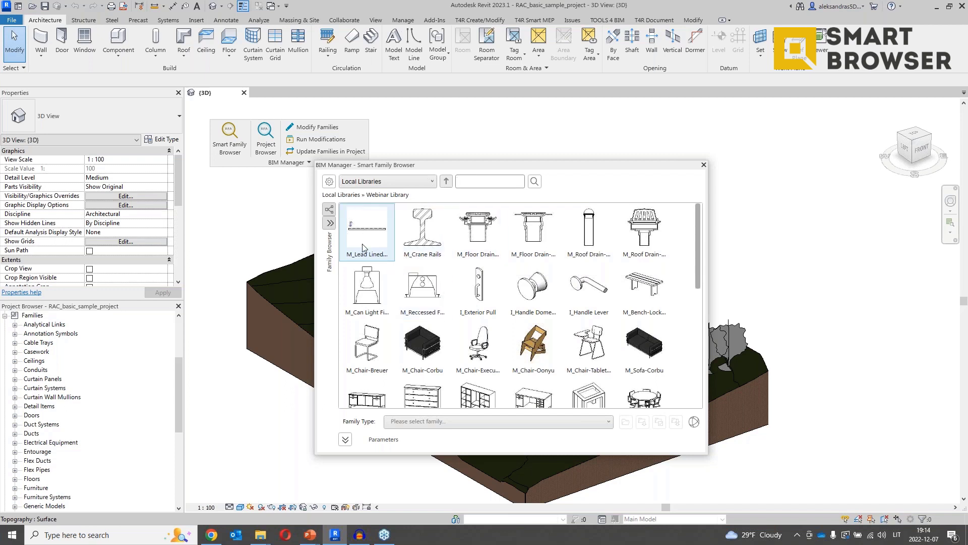
Browse the family tree's Detail Items subfolders, then close the tree.
left_click(329, 222)
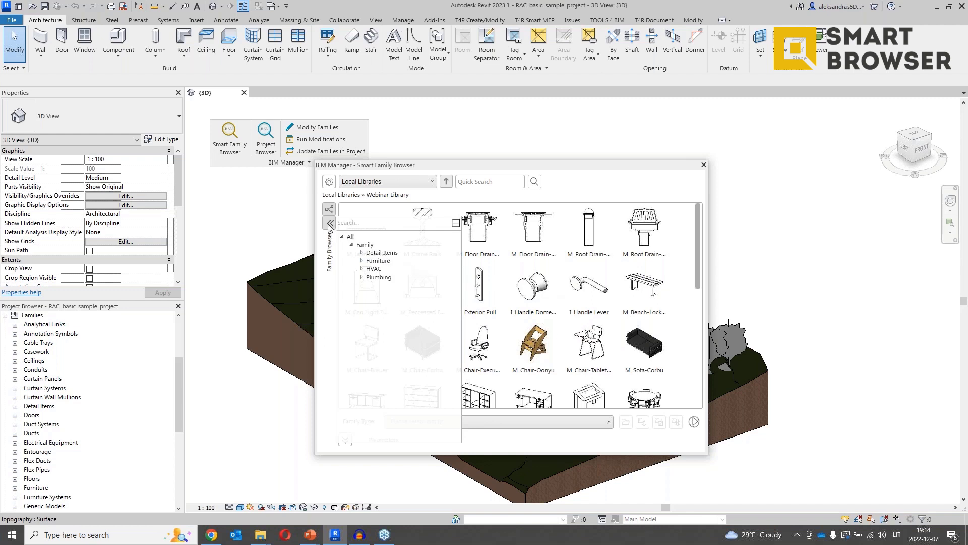
left_click(363, 253)
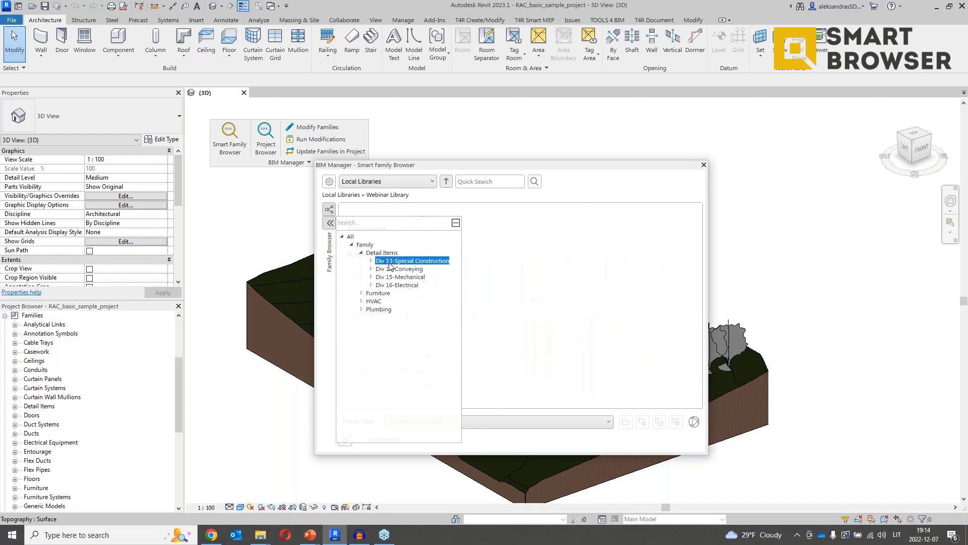
left_click(541, 284)
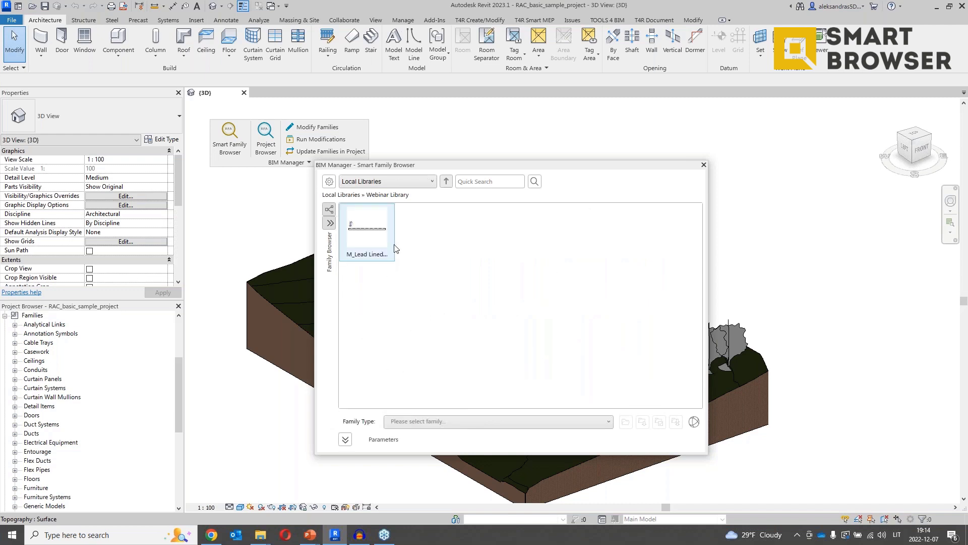
Reorder Browser Organization so families group by Category above Folder.
left_click(329, 210)
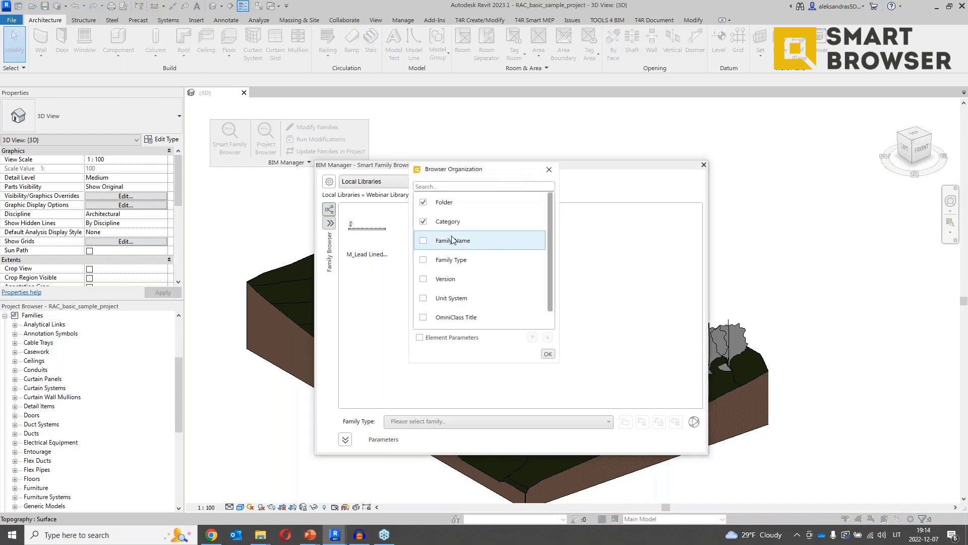
left_click(470, 226)
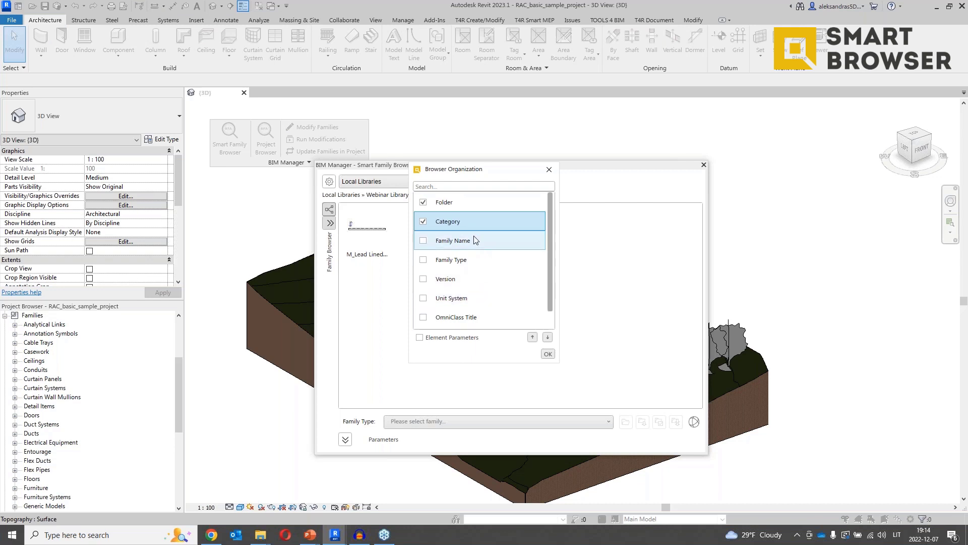
left_click(537, 340)
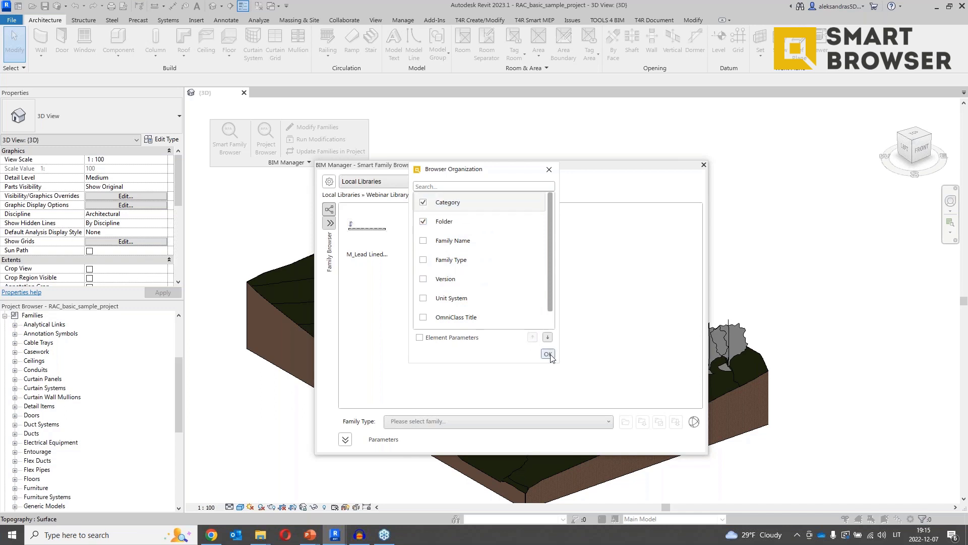
left_click(548, 354)
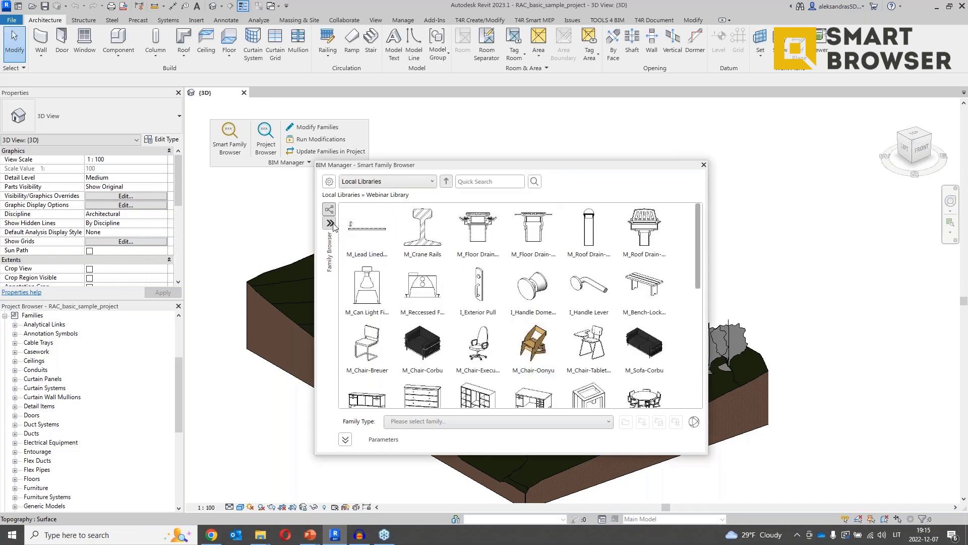
Filter the family browser tree to show only the Detail Items families.
left_click(330, 222)
left_click(341, 236)
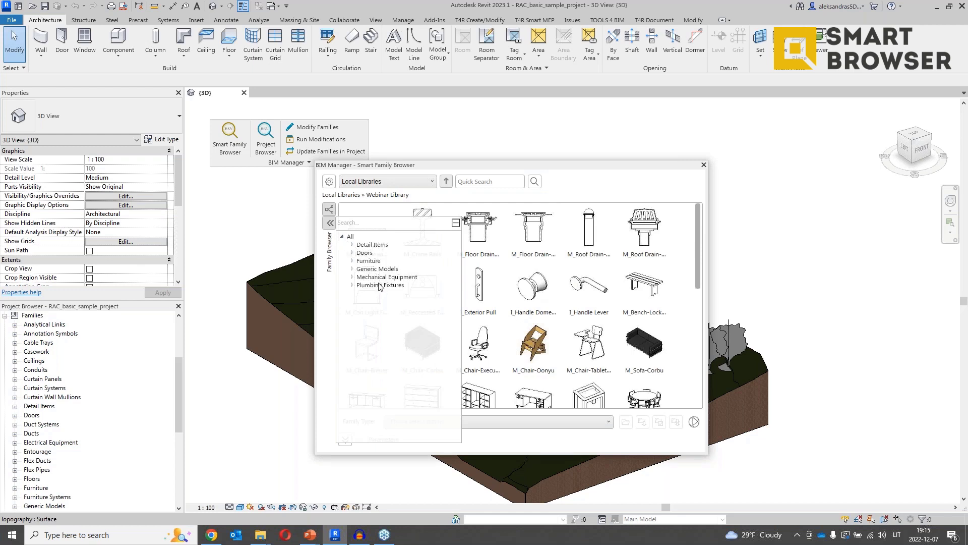
left_click(373, 245)
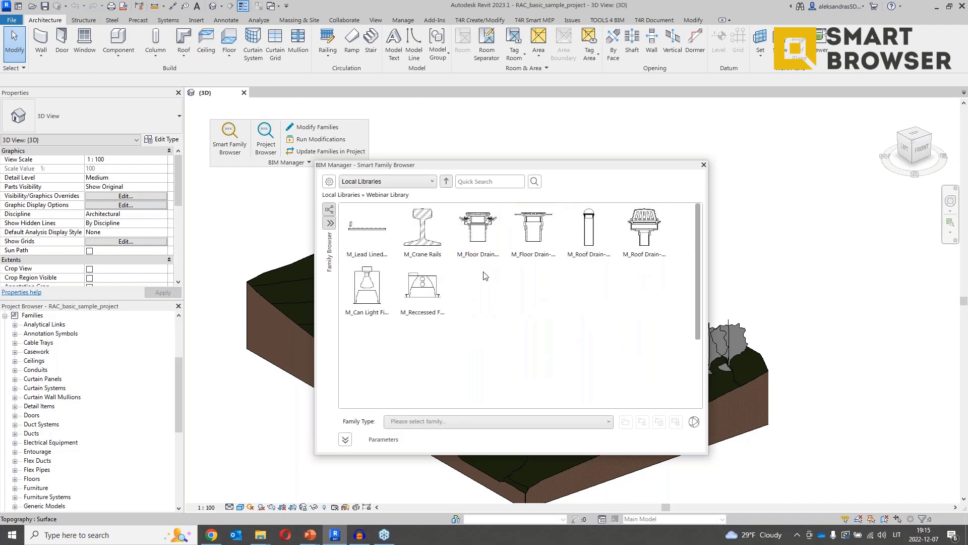
Add Unit System as the top grouping level in Browser Organization.
left_click(332, 211)
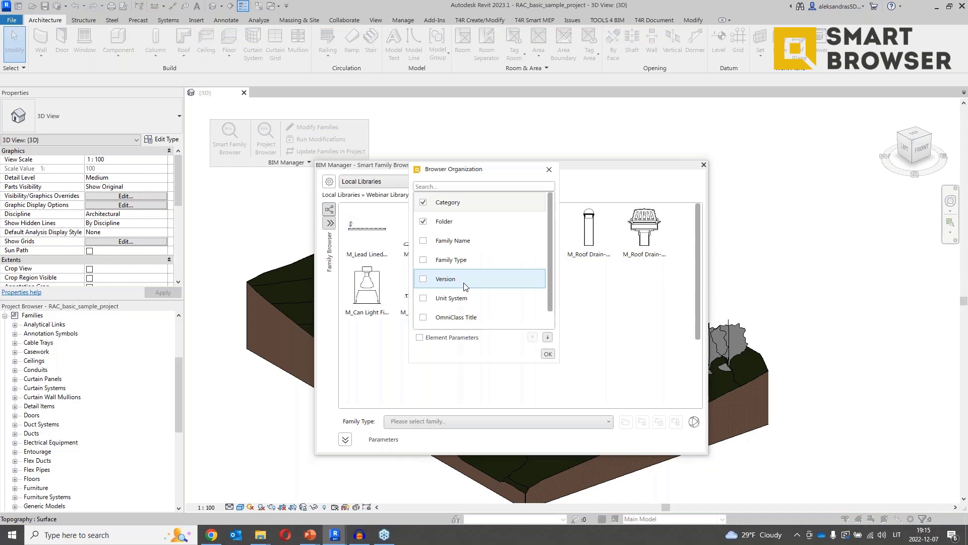
left_click(424, 298)
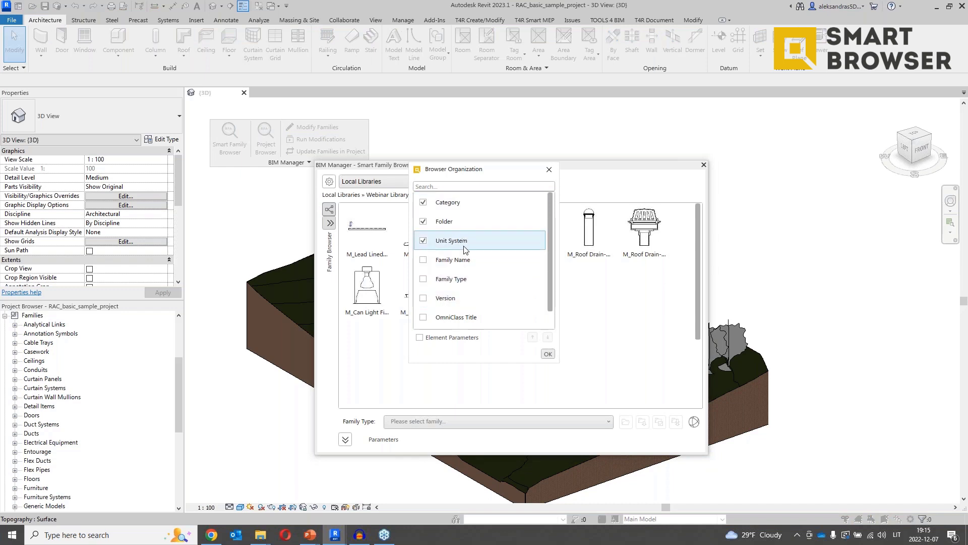
left_click(533, 337)
left_click(533, 337)
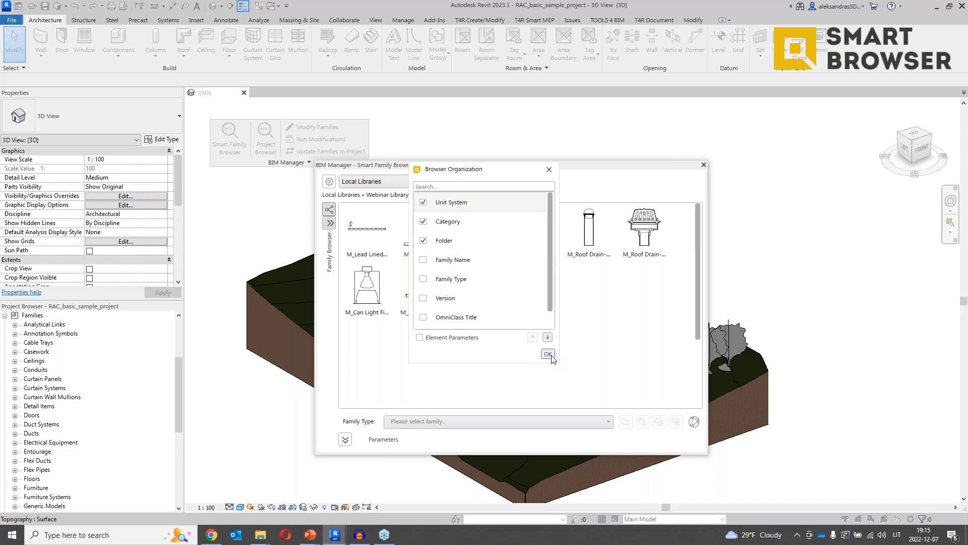
left_click(475, 206)
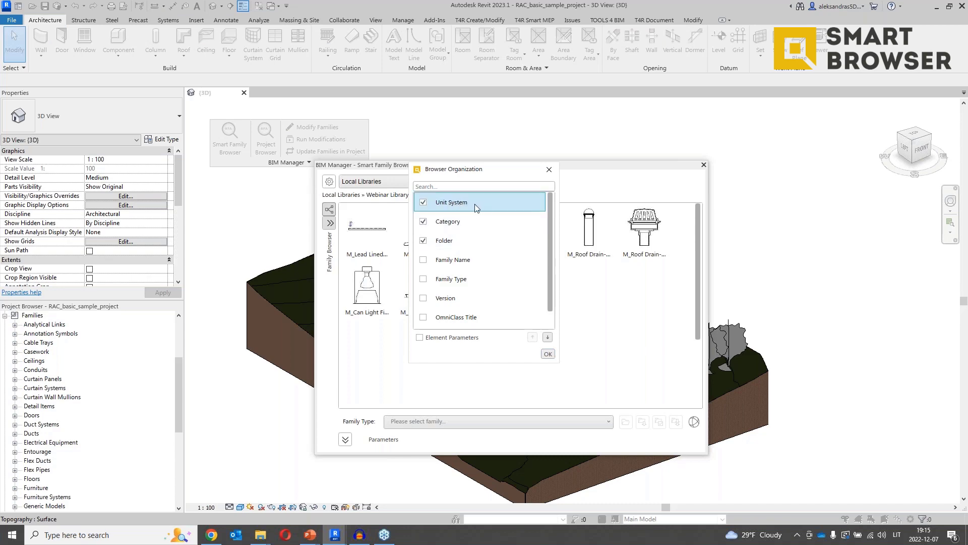
left_click(548, 354)
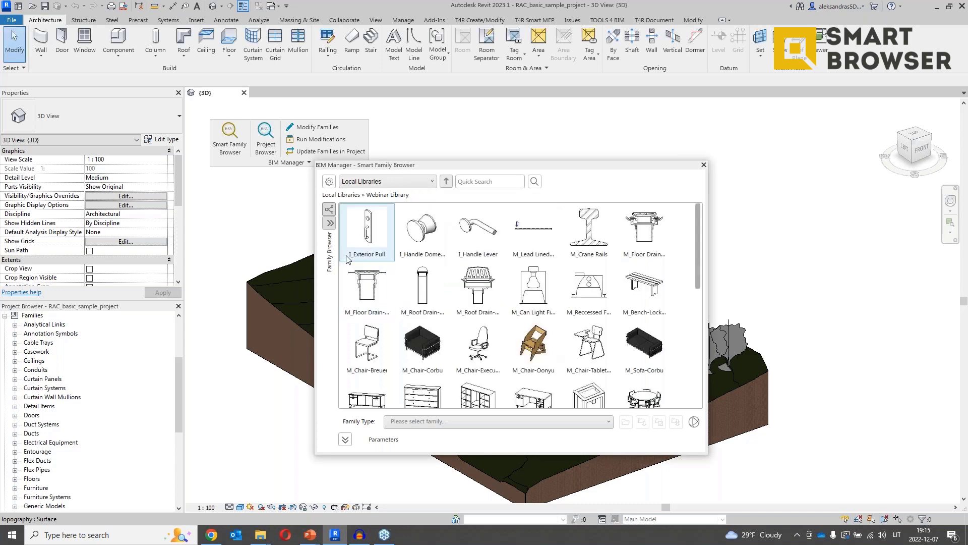
Filter to METRIC families and show the M_Bench-Lock 1220 x 457 x 356mm parameters.
left_click(329, 223)
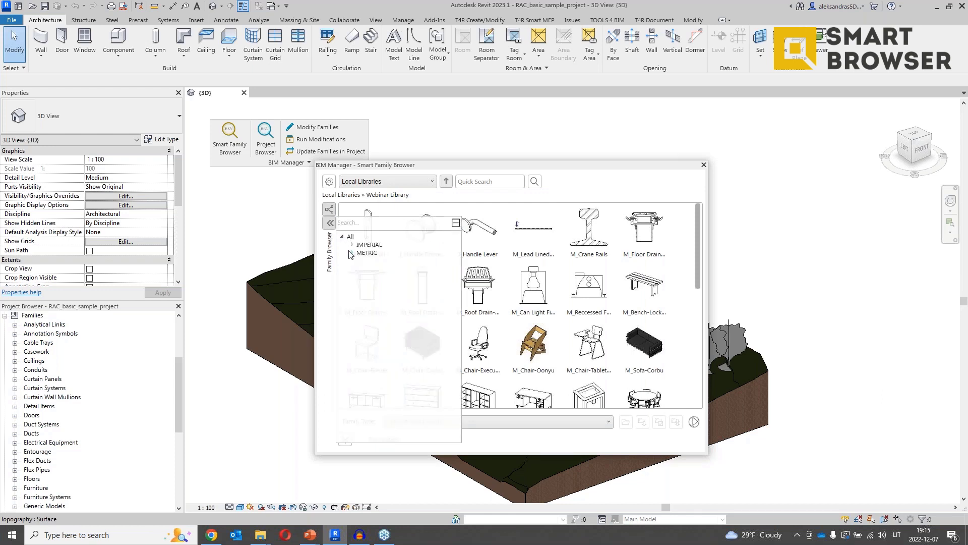
left_click(368, 254)
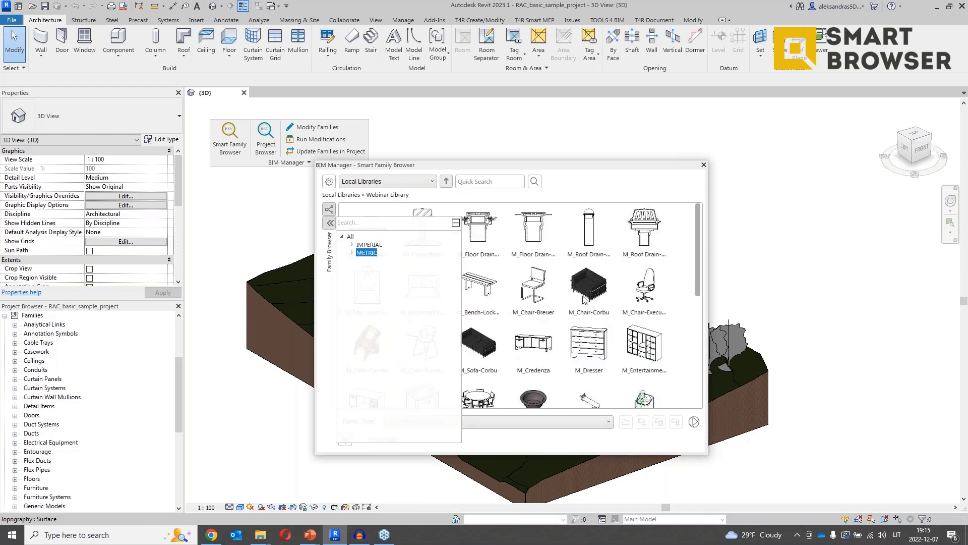
left_click(378, 246)
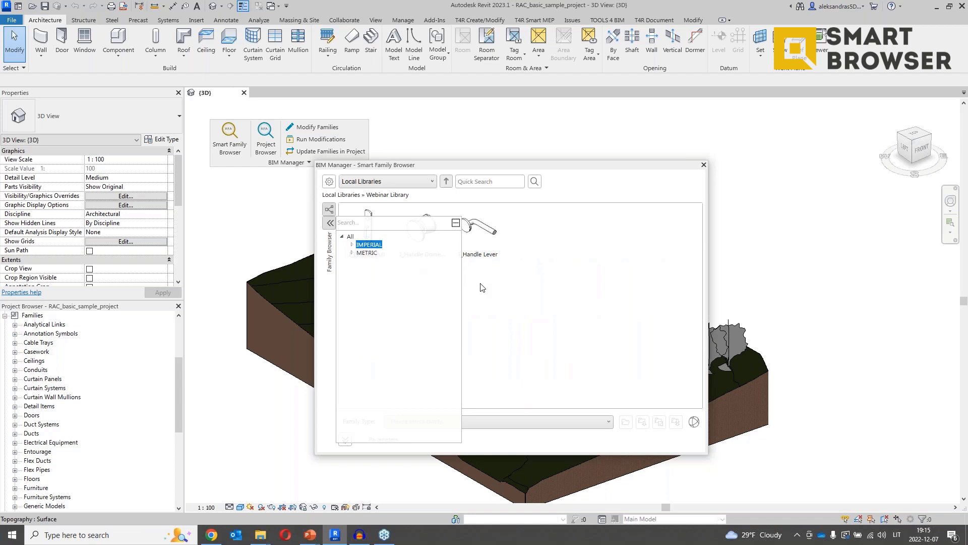
left_click(372, 253)
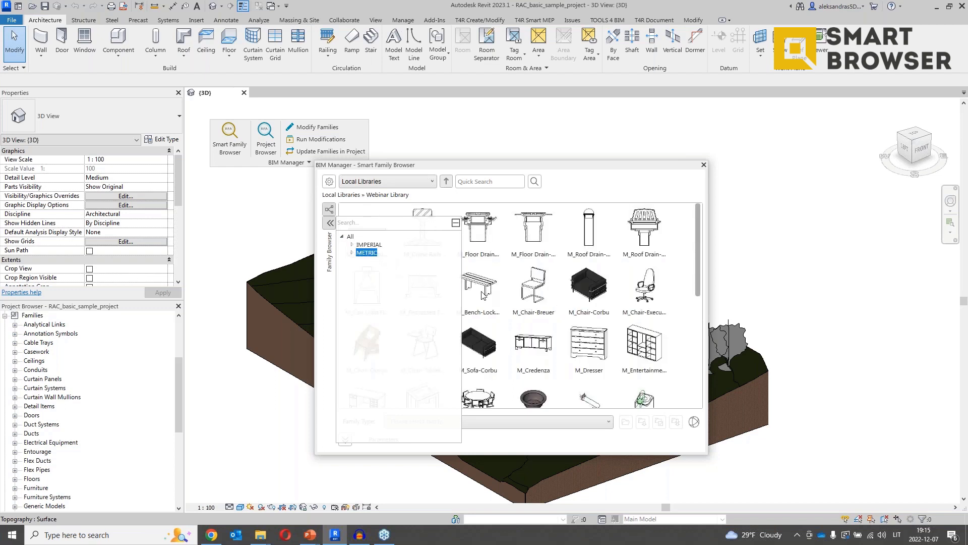
left_click(484, 295)
left_click(348, 441)
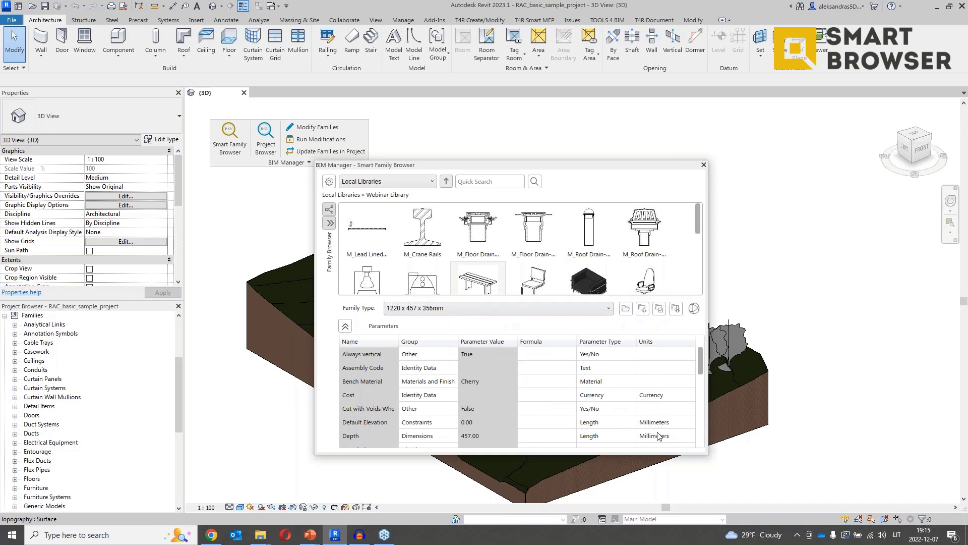
Filter to IMPERIAL families and view the I_Handle Lever family's parameters.
scroll(665, 433, "down", 1)
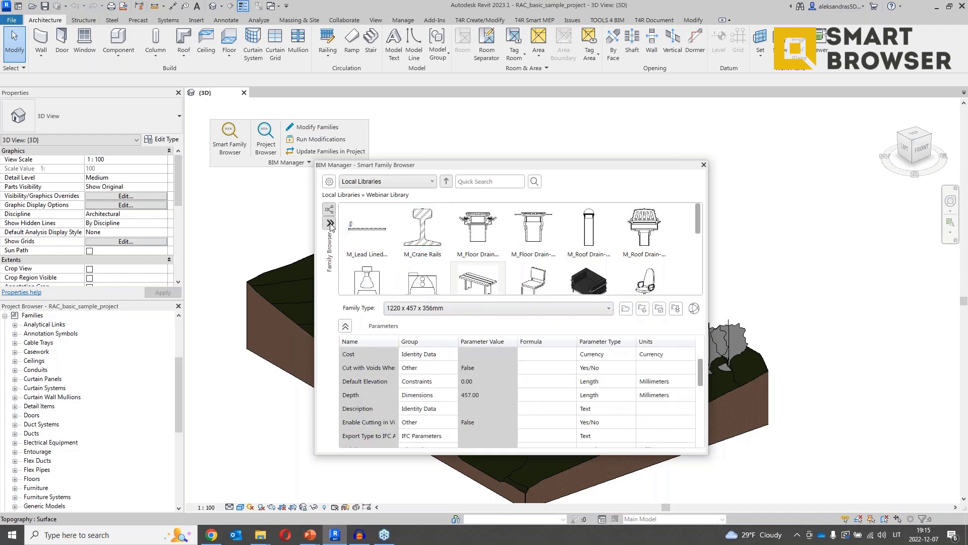
left_click(330, 223)
left_click(369, 245)
left_click(478, 229)
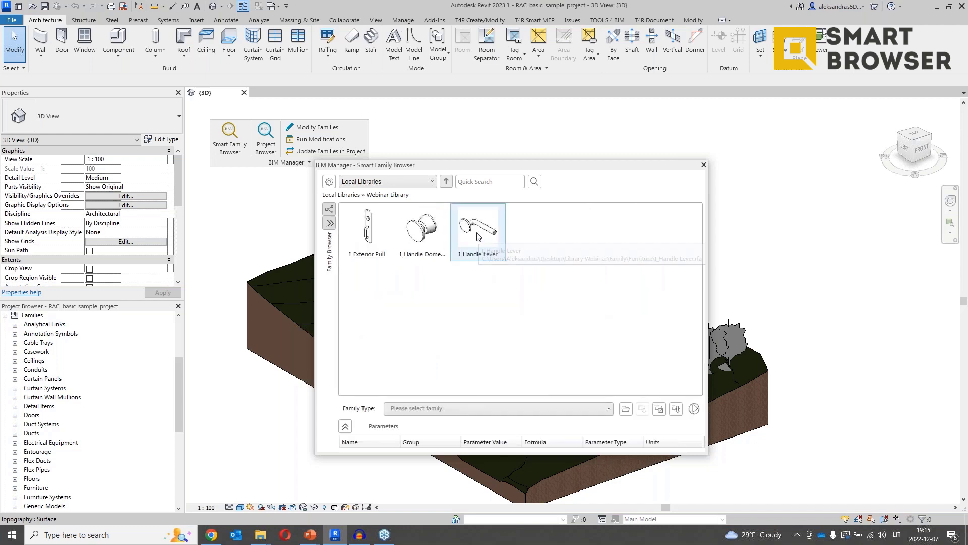
Turn off Folder grouping for a flat family list and show M_Chair-Oonyu's parameters.
scroll(655, 419, "down", 3)
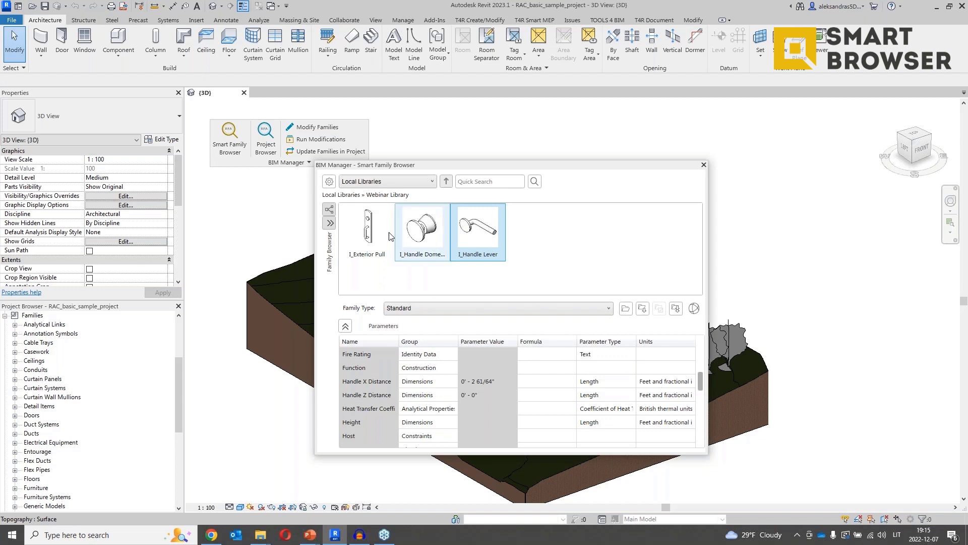
left_click(331, 224)
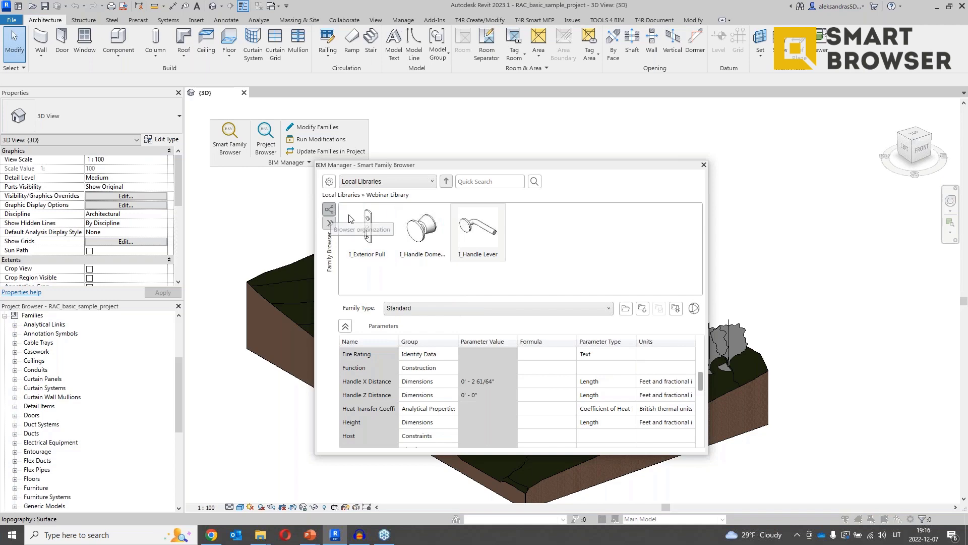
left_click(329, 209)
left_click(431, 227)
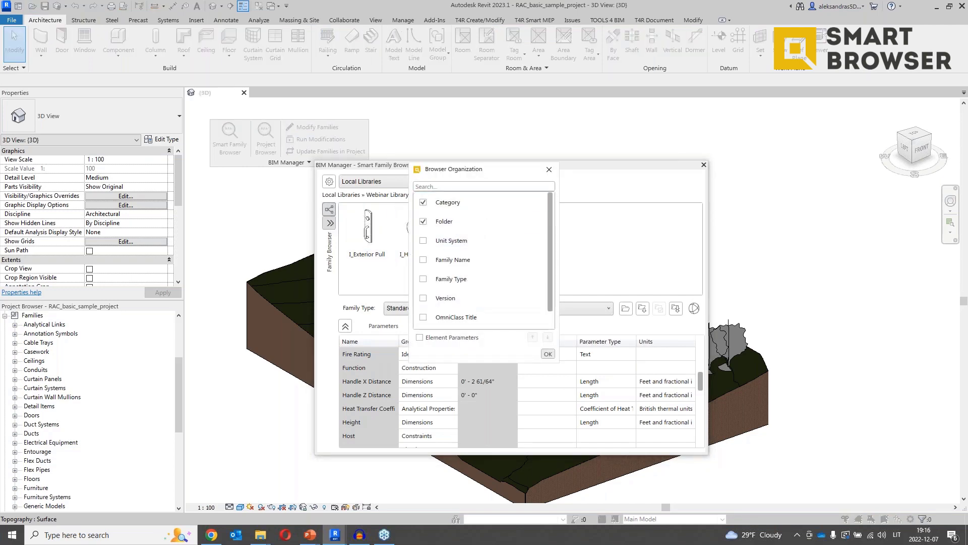
left_click(548, 353)
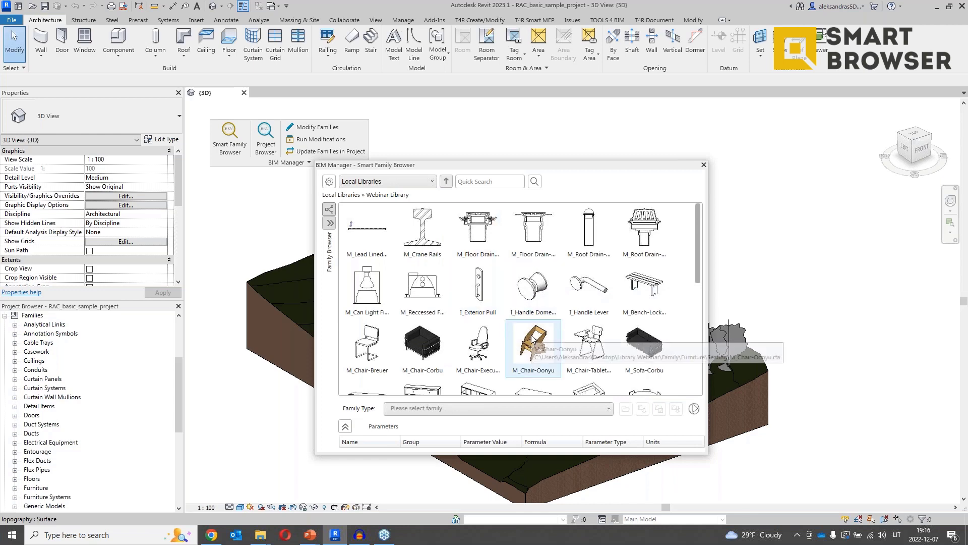
left_click(531, 335)
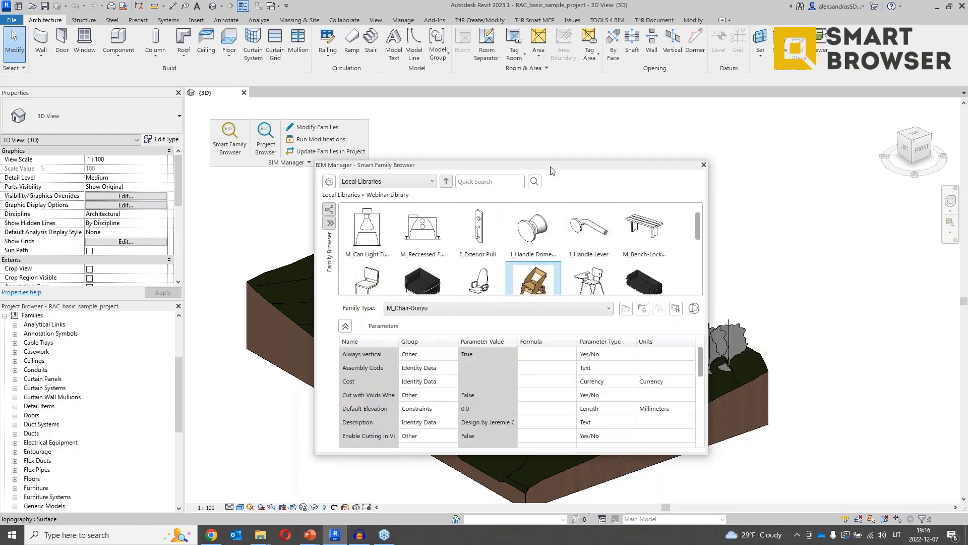
Load only M_Dresser's 1220 x 1525 x 0610mm type and place one dresser on Level 1.
left_click_drag(550, 170, 721, 148)
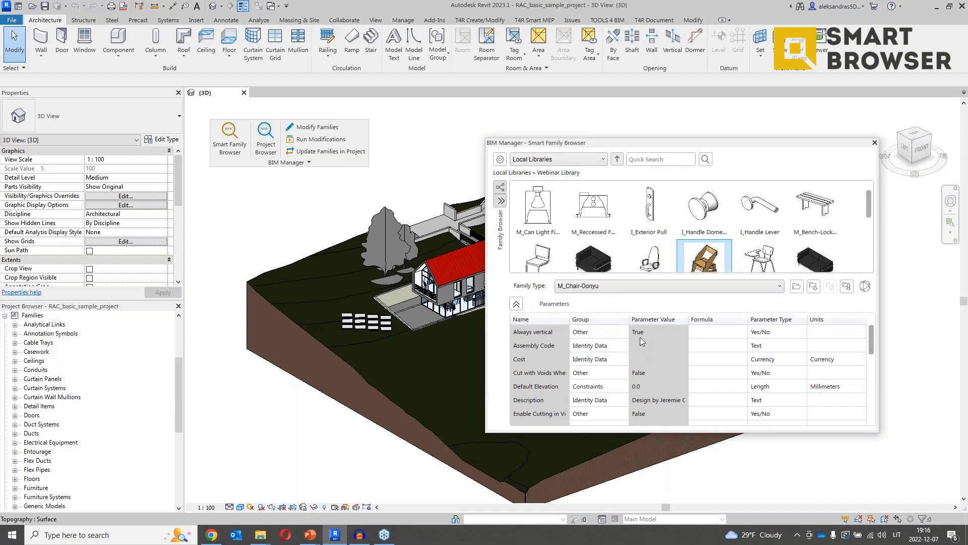
scroll(676, 262, "down", 1)
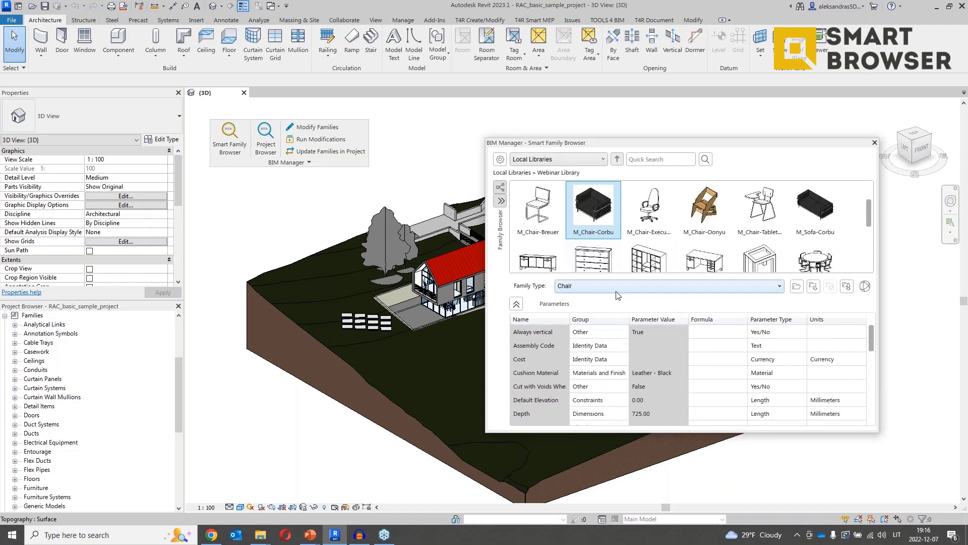
left_click(552, 217)
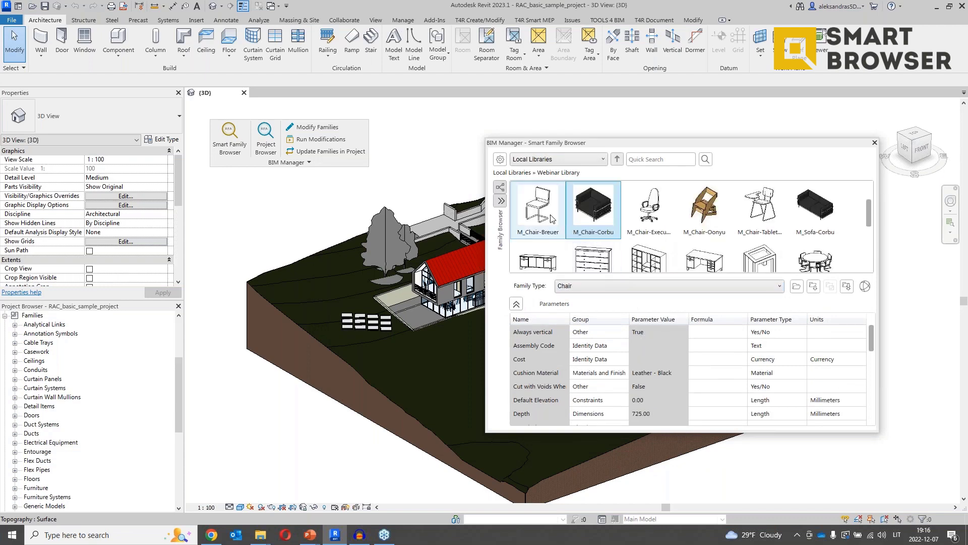
left_click(593, 257)
left_click(621, 287)
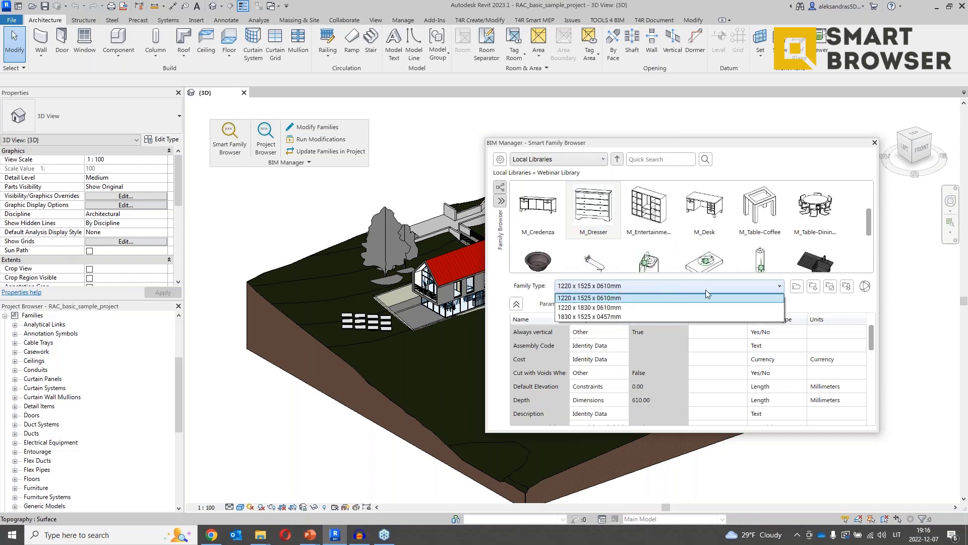
left_click(833, 304)
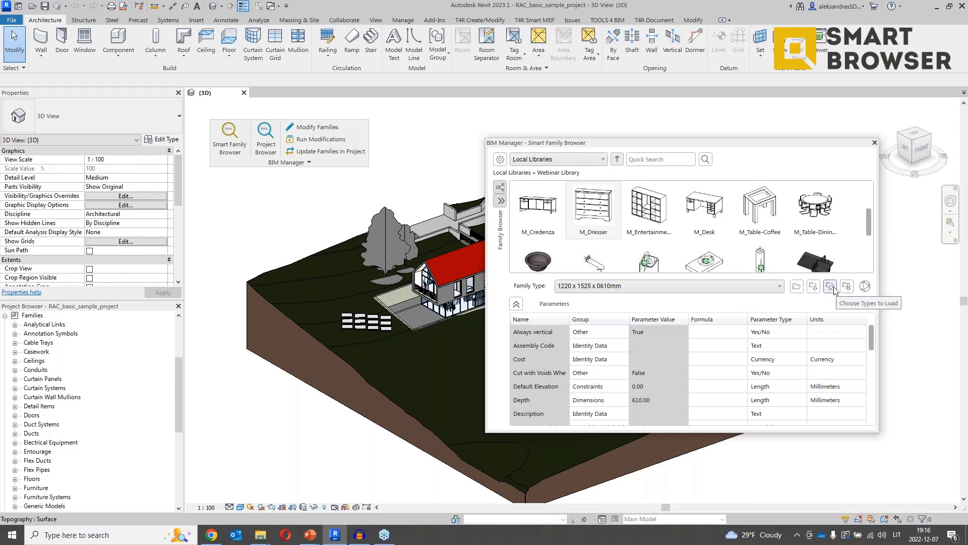
left_click(831, 287)
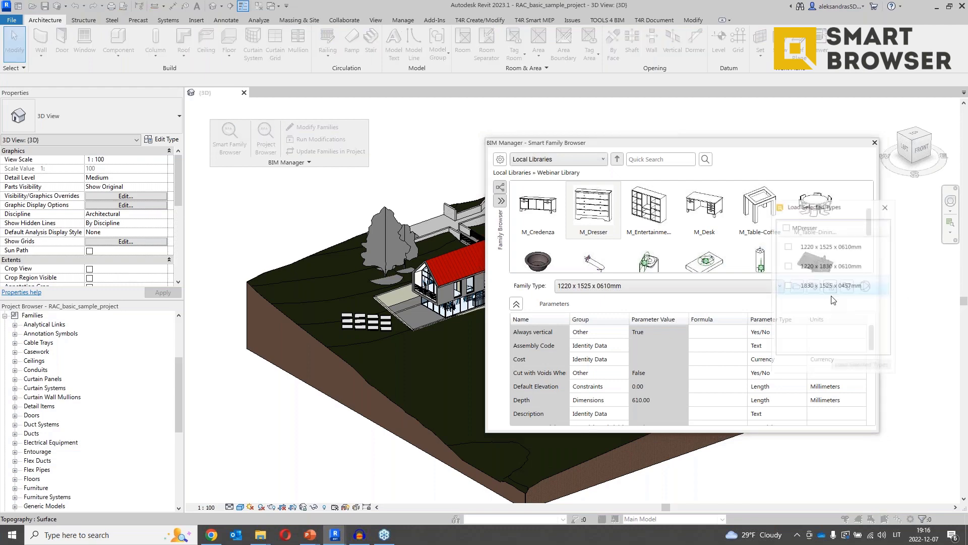
left_click(787, 246)
left_click(862, 365)
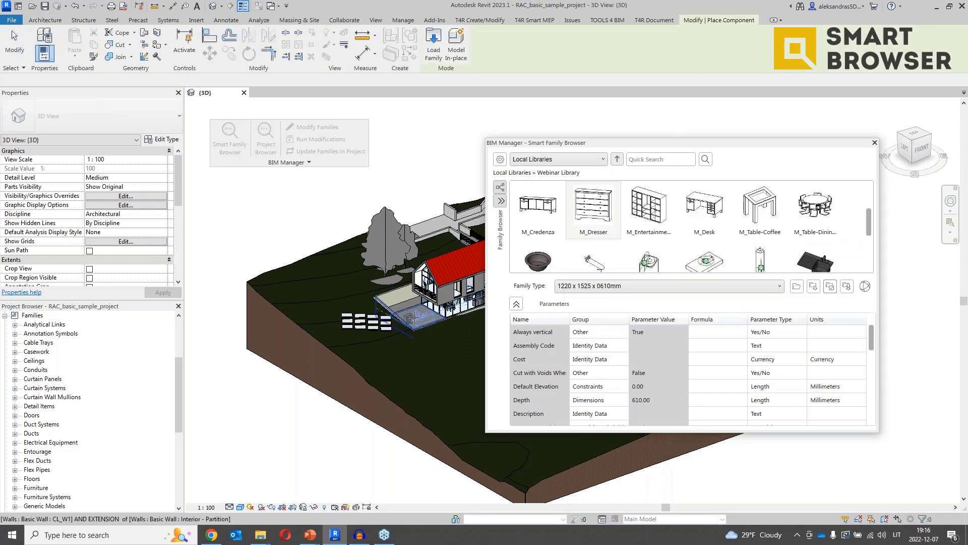
key("Escape")
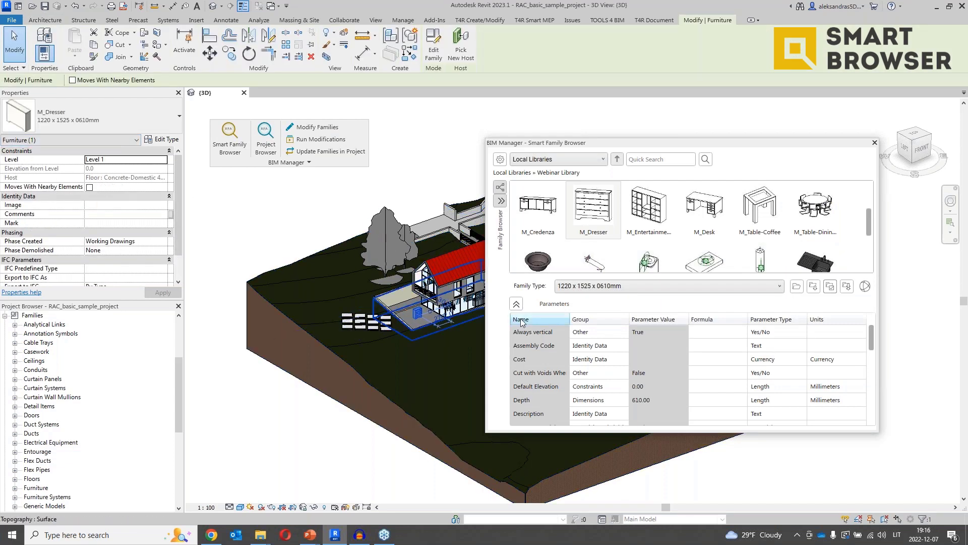
Place one M_Credenza to the left of the dresser.
left_click(546, 227)
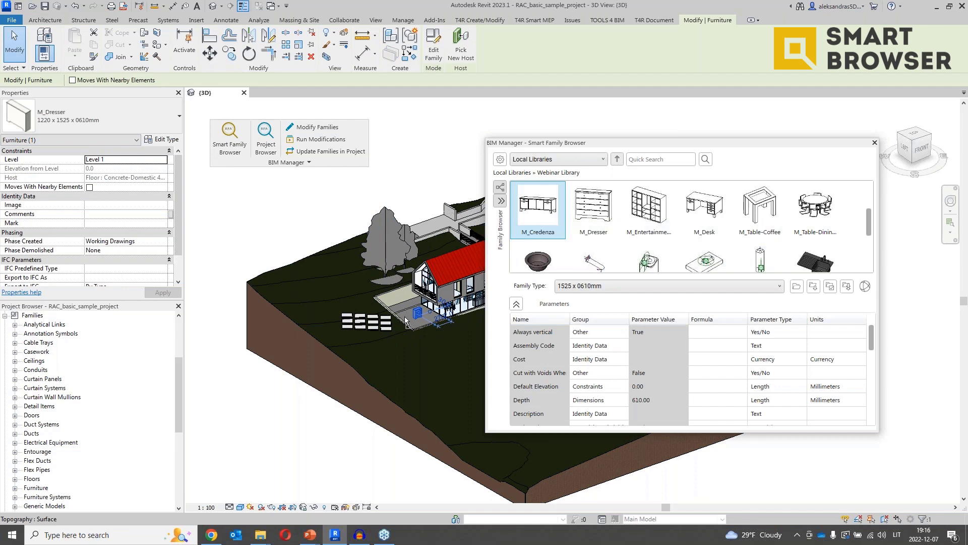
left_click_drag(405, 317, 407, 316)
scroll(407, 316, "up", 4)
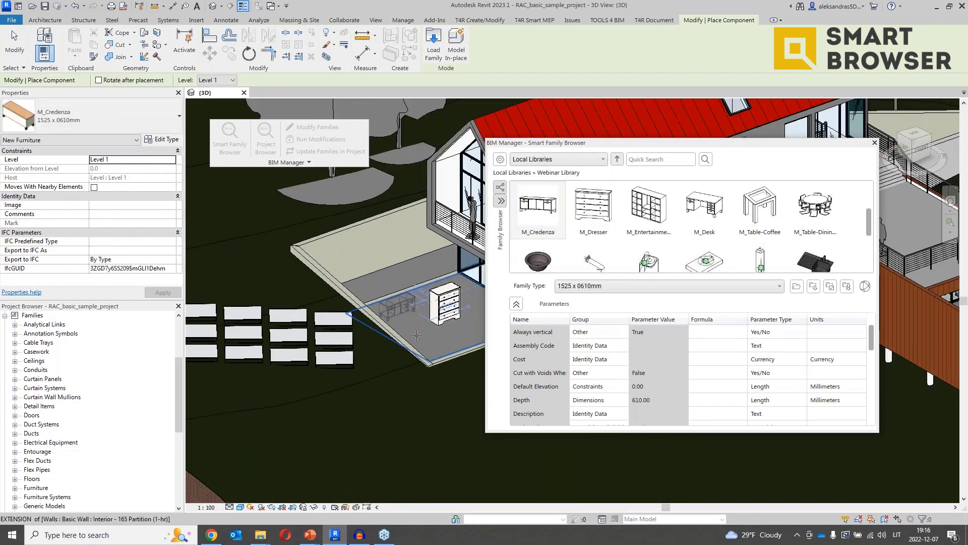
left_click(400, 317)
key("Escape")
key("Escape")
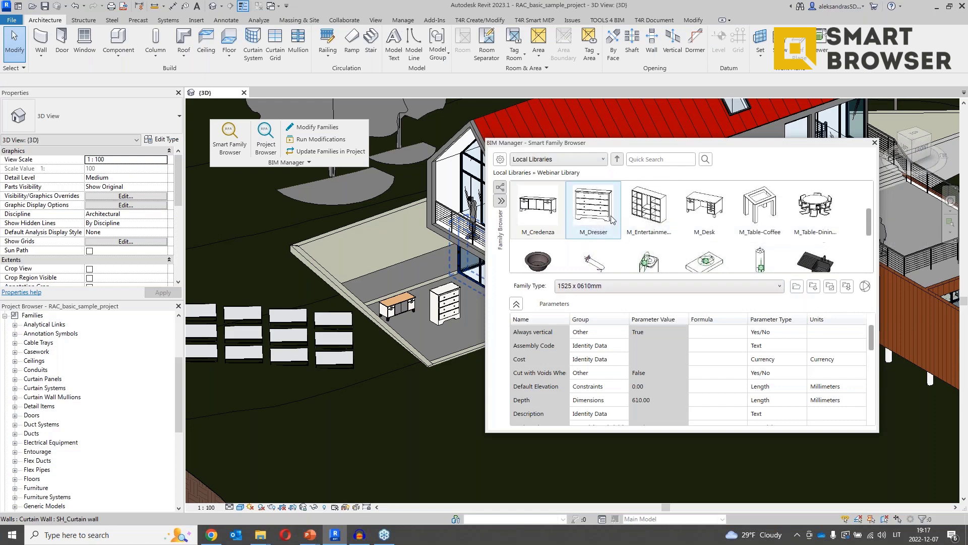
Select six furniture families and collapse the Parameters panel to show more thumbnails.
left_click(655, 226, "shift")
left_click_drag(654, 225, 815, 216)
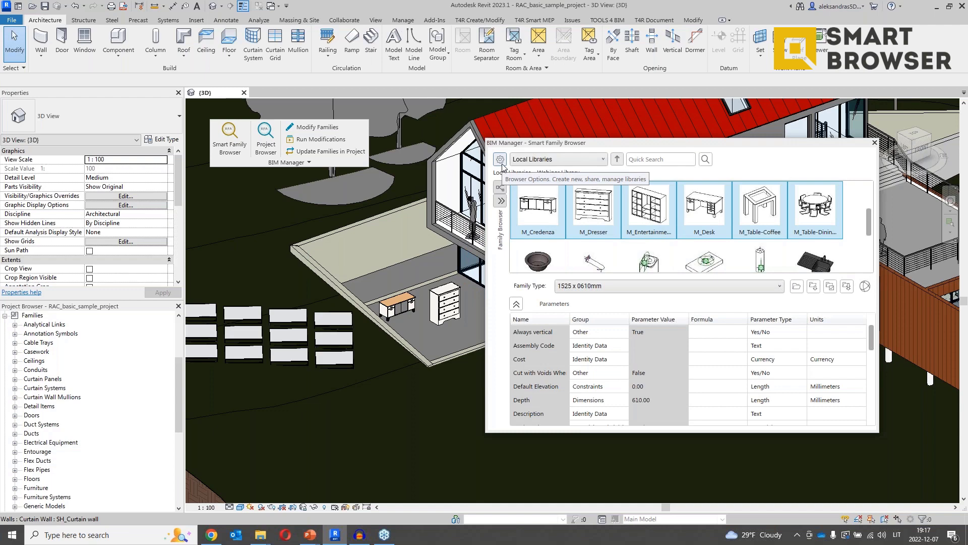
left_click(516, 304)
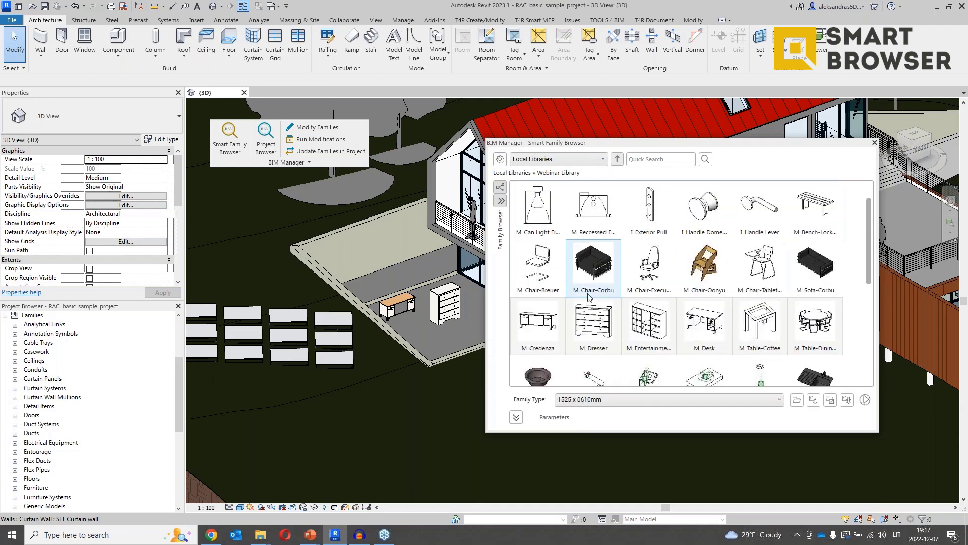
Review Webinar Library's connected folders, information, update options including missing 3D DWF creation, and backups.
left_click(504, 164)
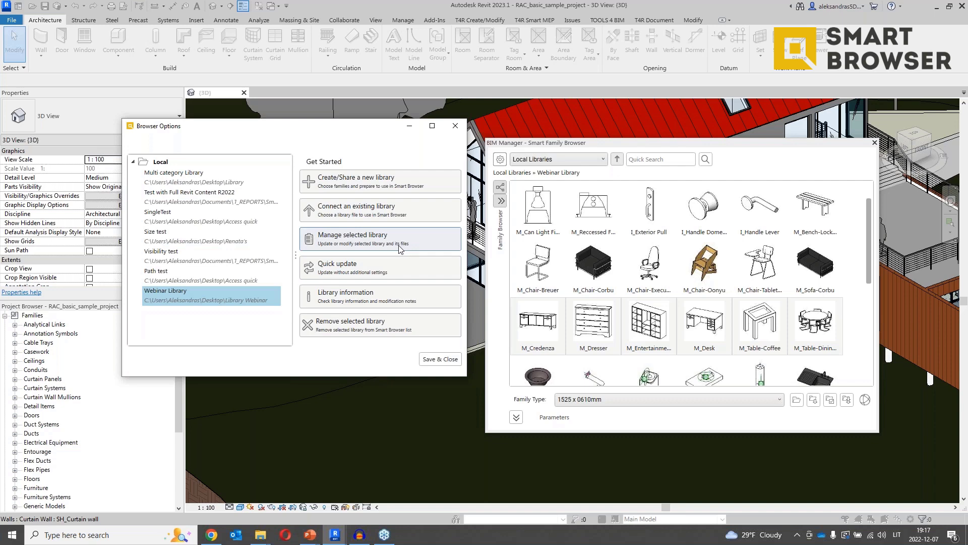
left_click(360, 246)
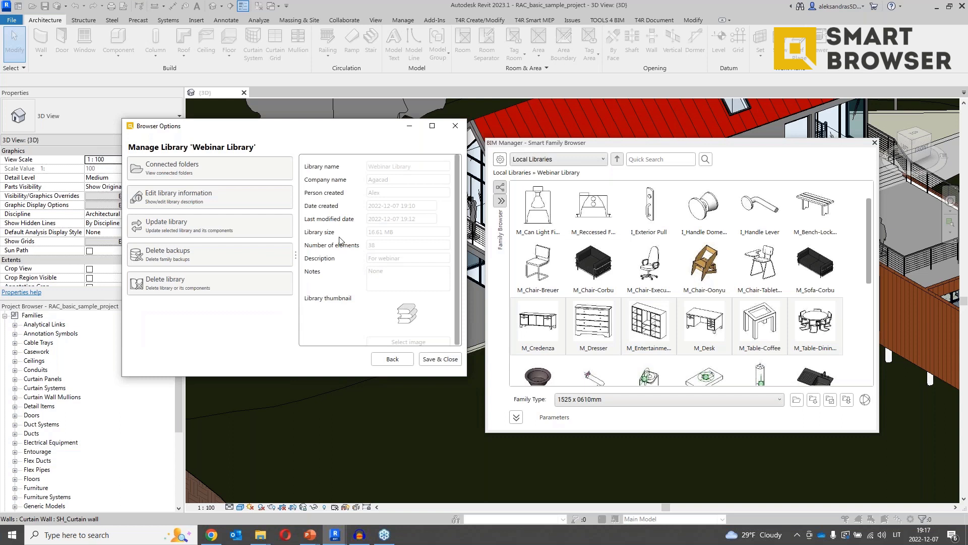
left_click(274, 178)
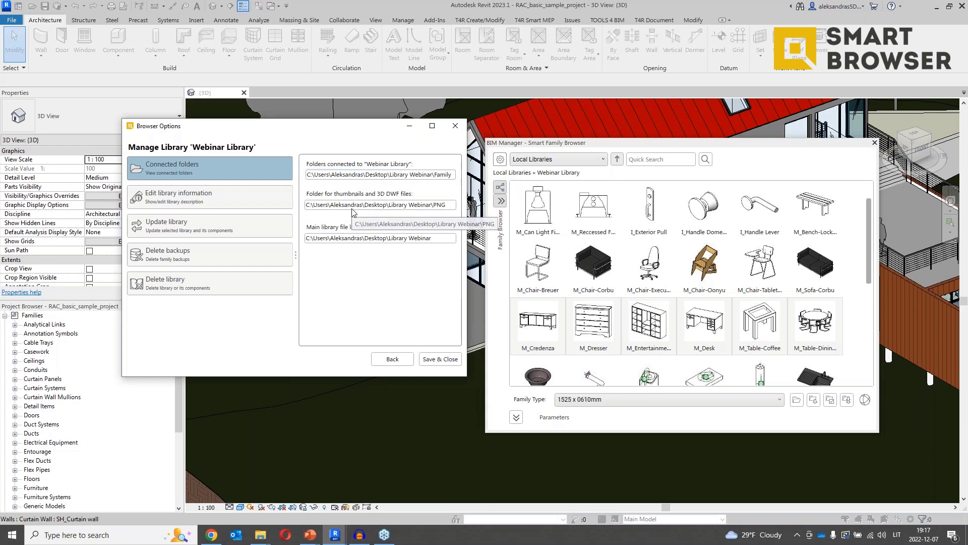
left_click(255, 196)
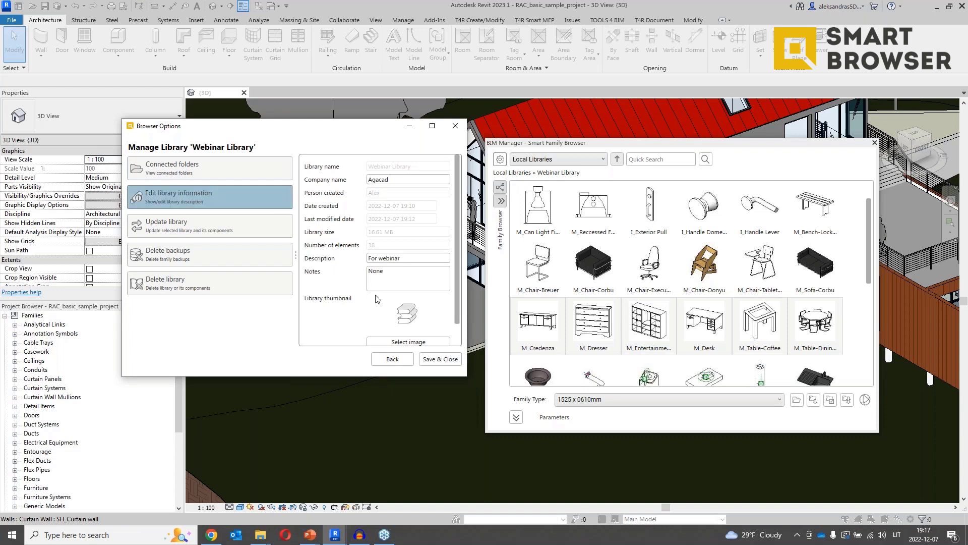
left_click(248, 235)
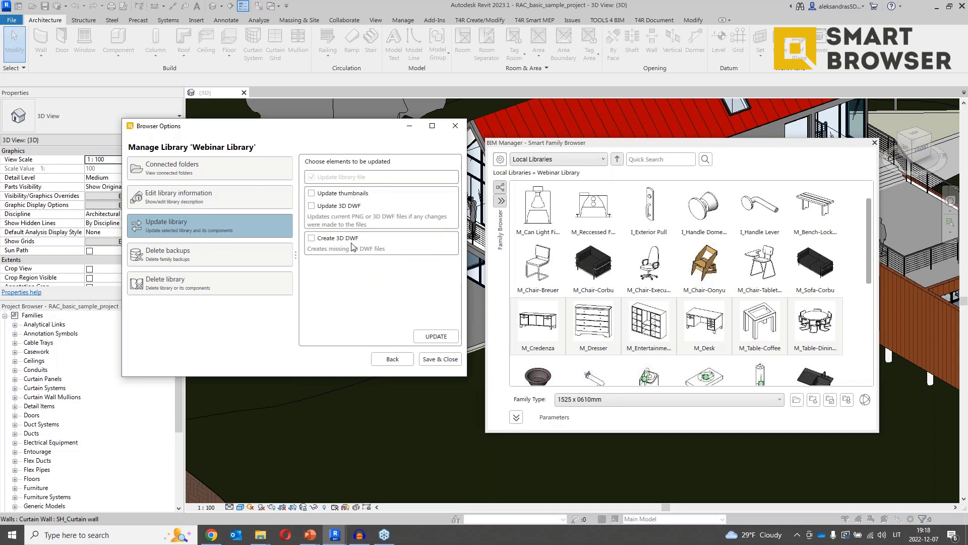
left_click(325, 241)
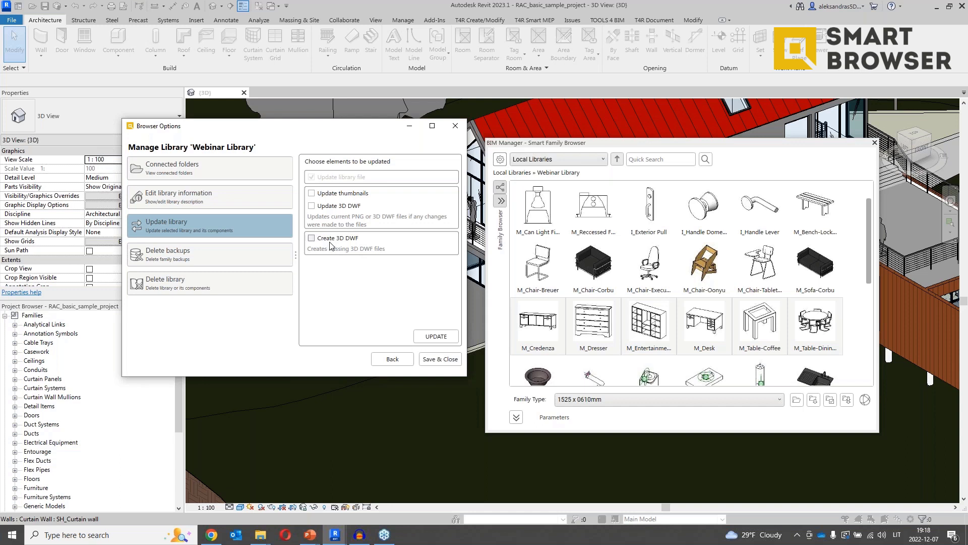
left_click(245, 264)
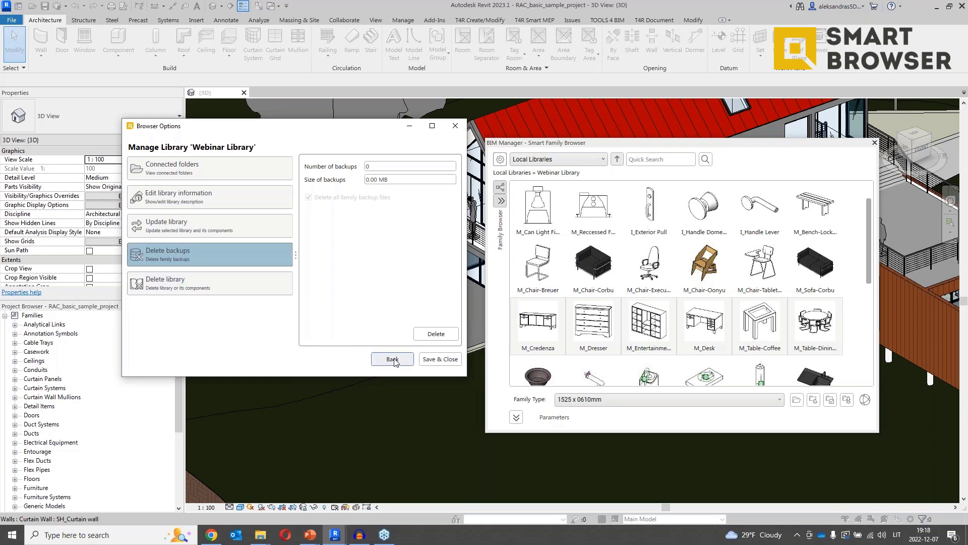
Bring the Browser Options window back to the front and return to the library list.
mouse_move(276, 536)
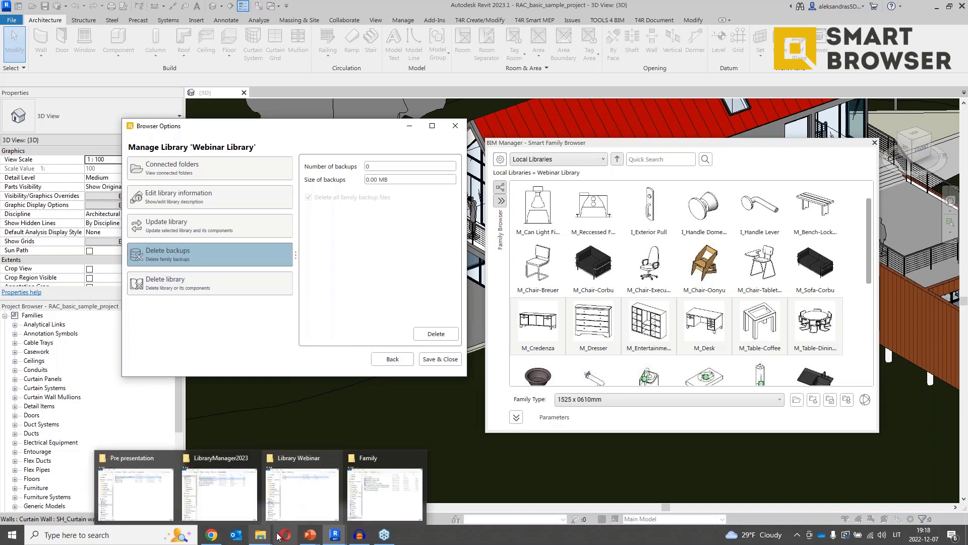
left_click(405, 511)
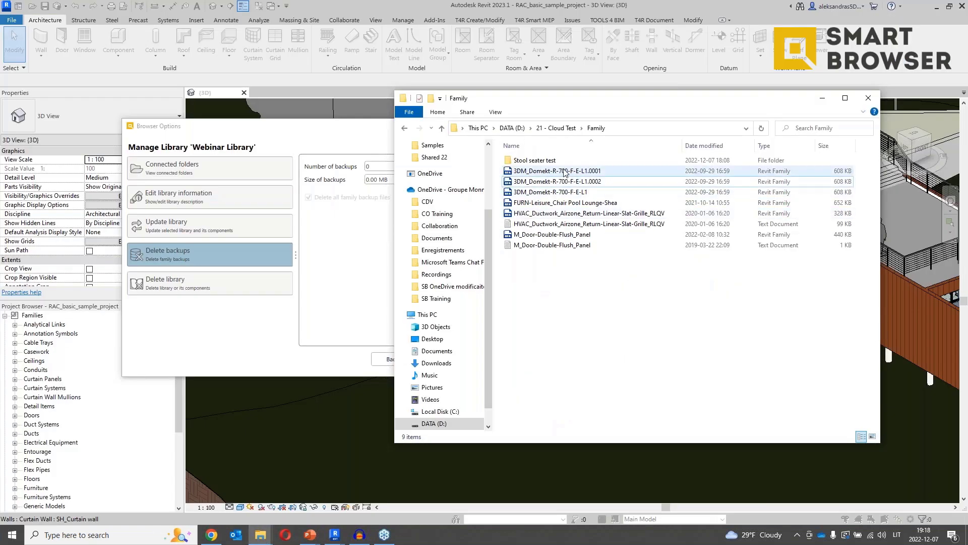
left_click(277, 306)
left_click(401, 362)
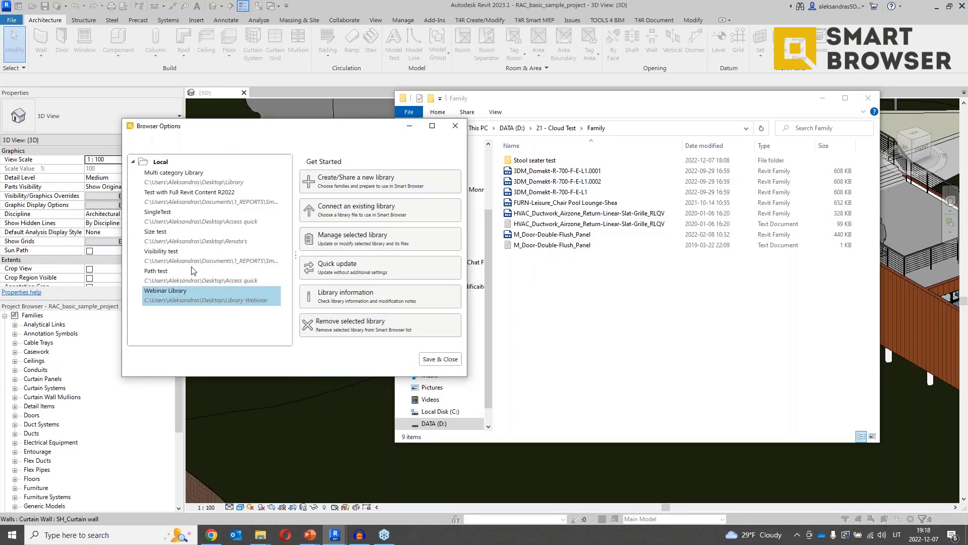
Delete the Size test library's 2 backup files totalling 1.19 MB.
left_click(216, 258)
left_click(219, 239)
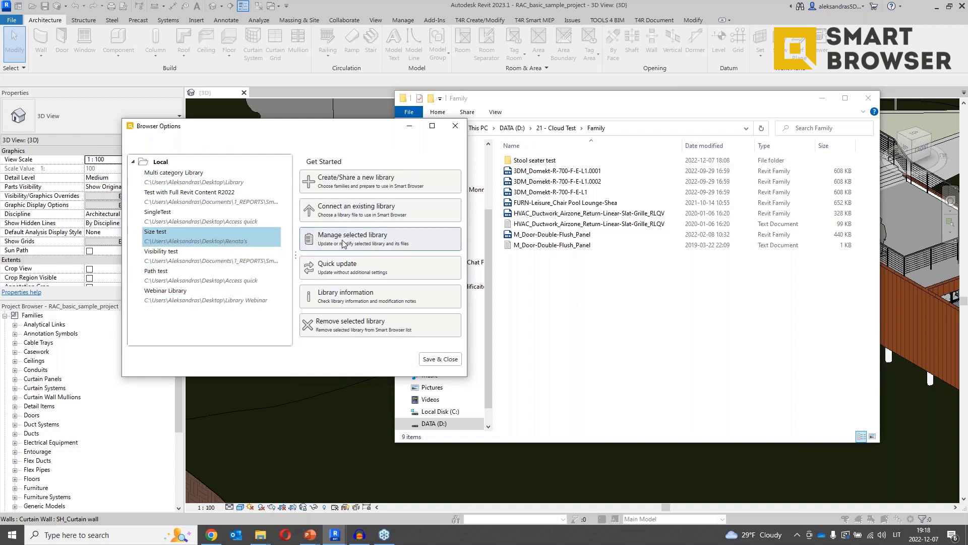
left_click(343, 238)
left_click(223, 254)
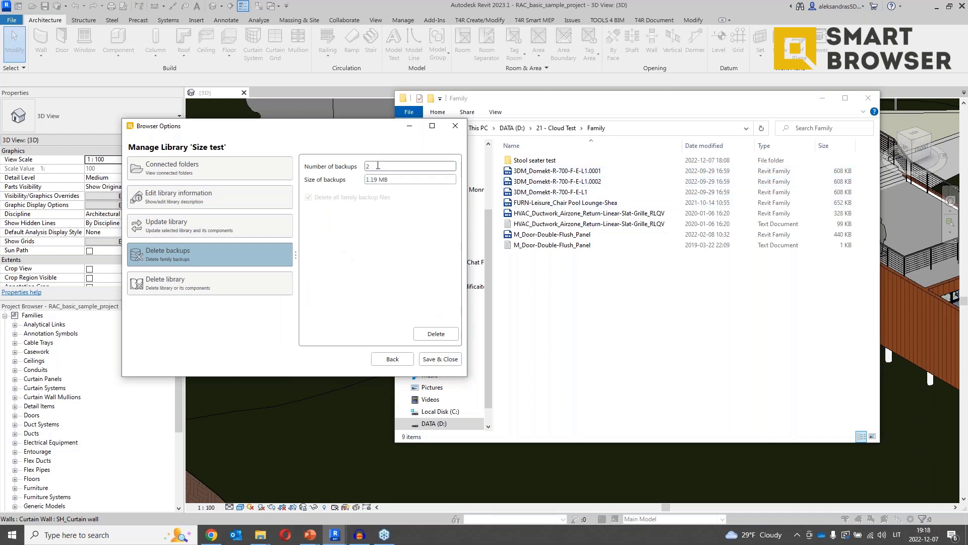
left_click(437, 335)
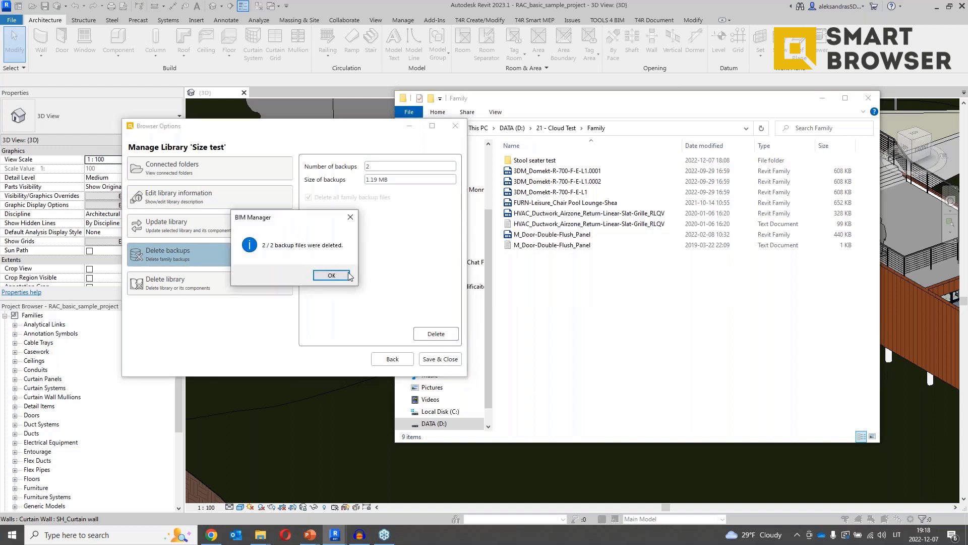
left_click(338, 275)
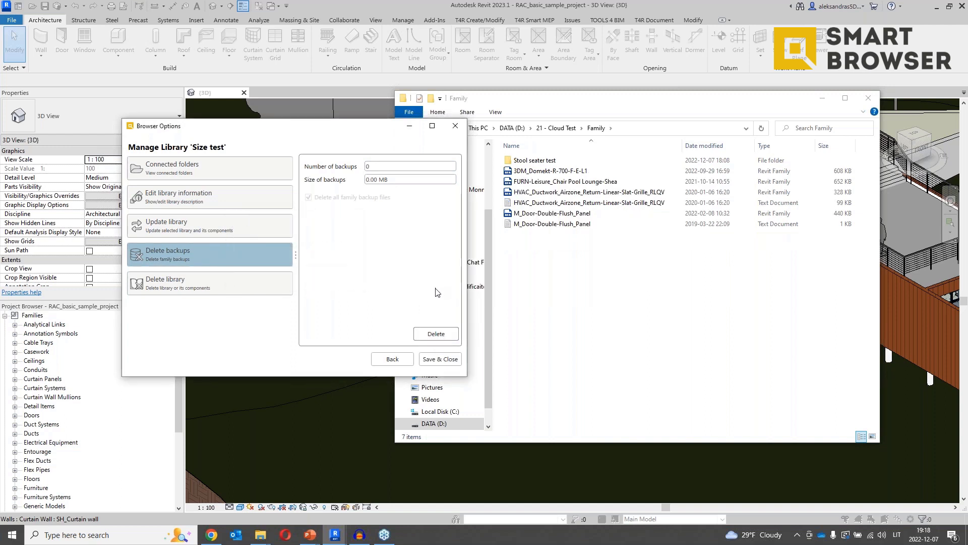
Review the Size test library's delete and update options, then return to the library list.
left_click(291, 291)
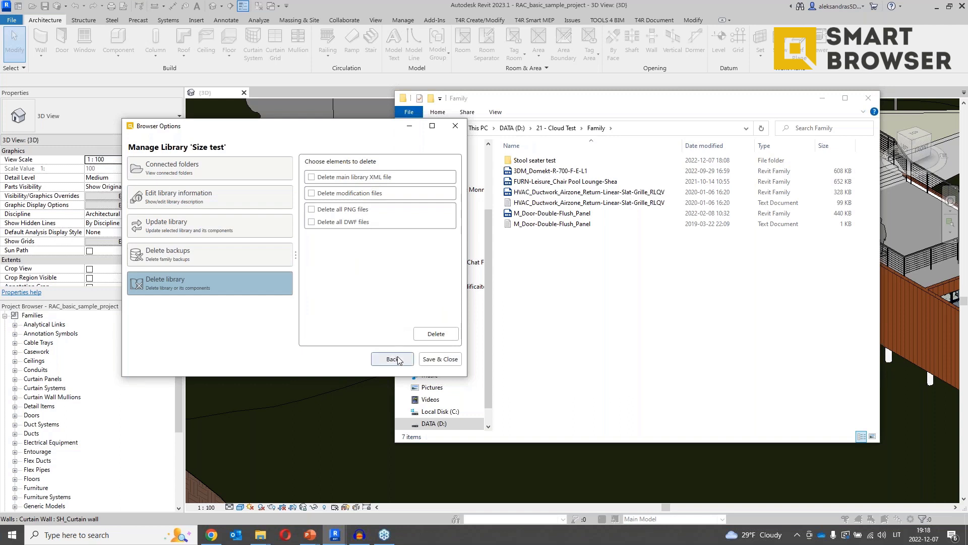
left_click(238, 233)
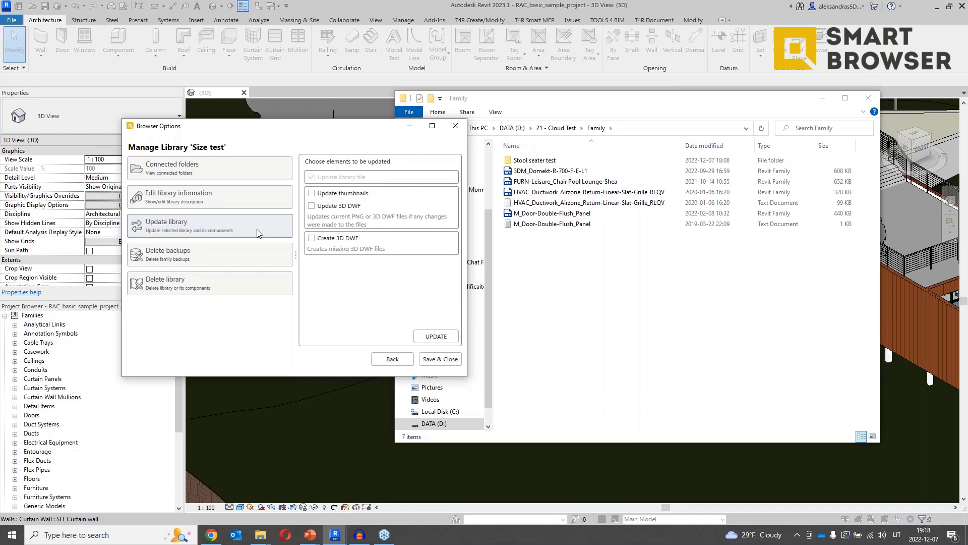
left_click(386, 361)
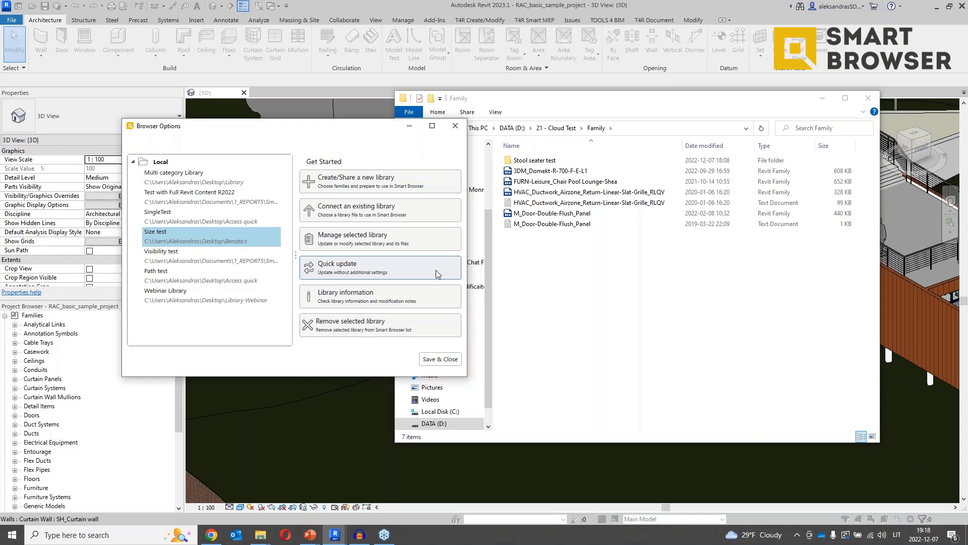
Paste a copy of 3DM_Domekt-R-700-F-E-L1 into the folder and quick-update Size test.
left_click(547, 171)
left_click(584, 307)
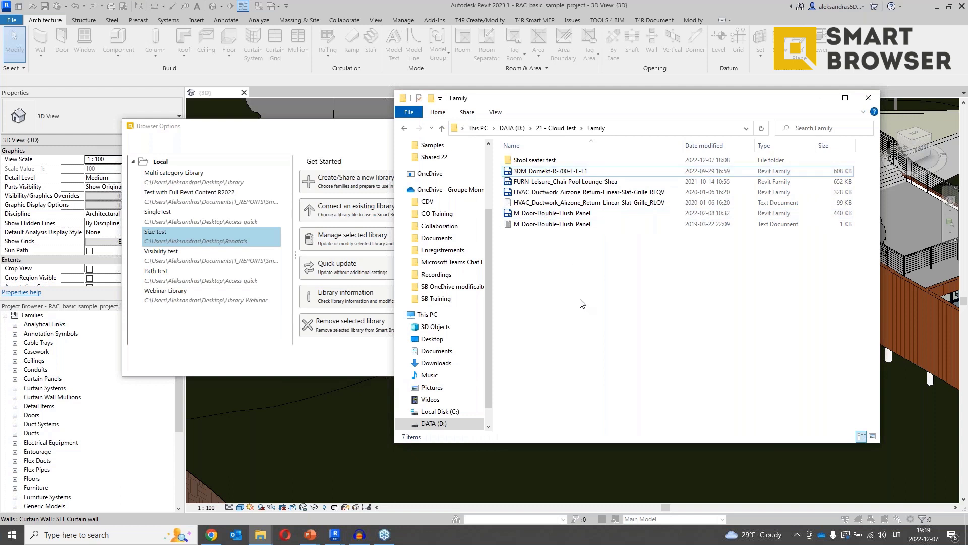
key("ctrl+v")
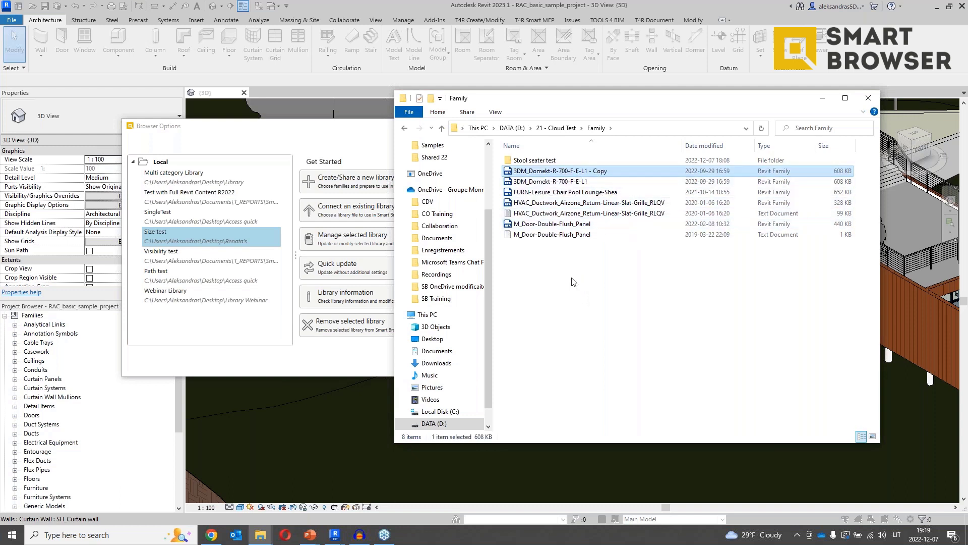
left_click(377, 360)
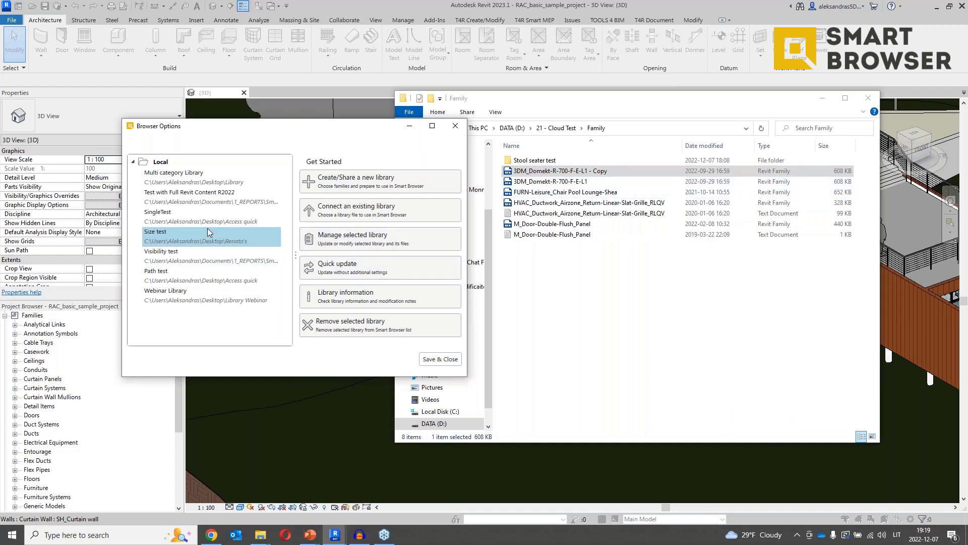
left_click(363, 268)
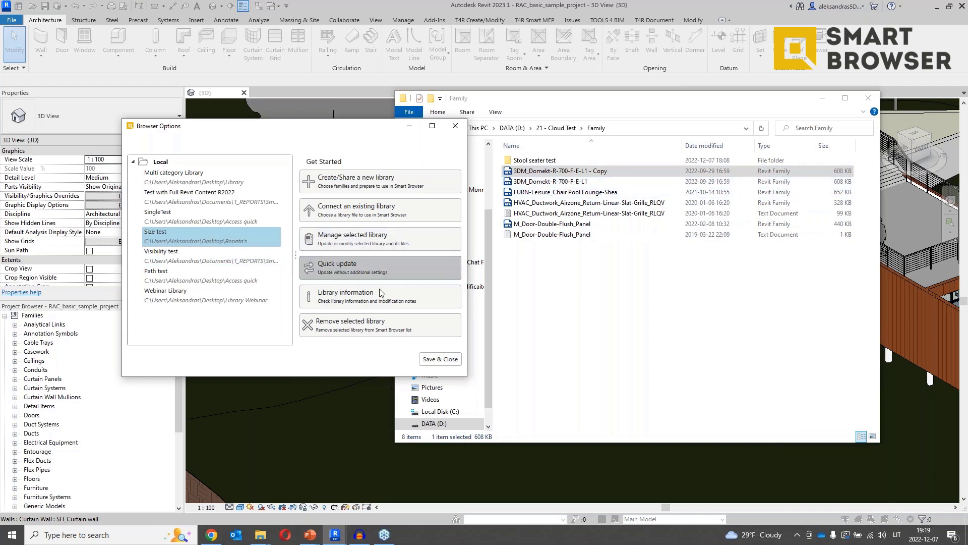
left_click(380, 277)
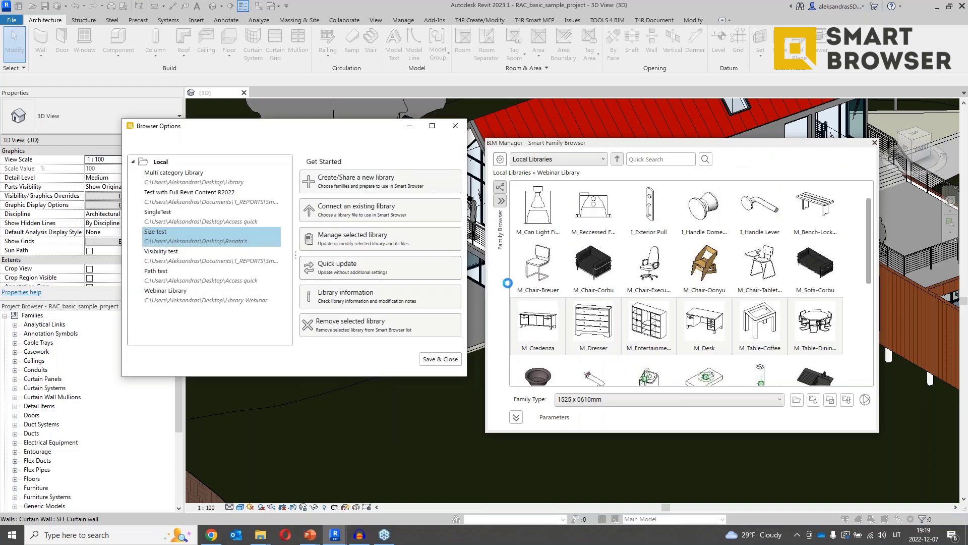
Save the library settings and open Size test, now listing seven families including the copy.
left_click(528, 282)
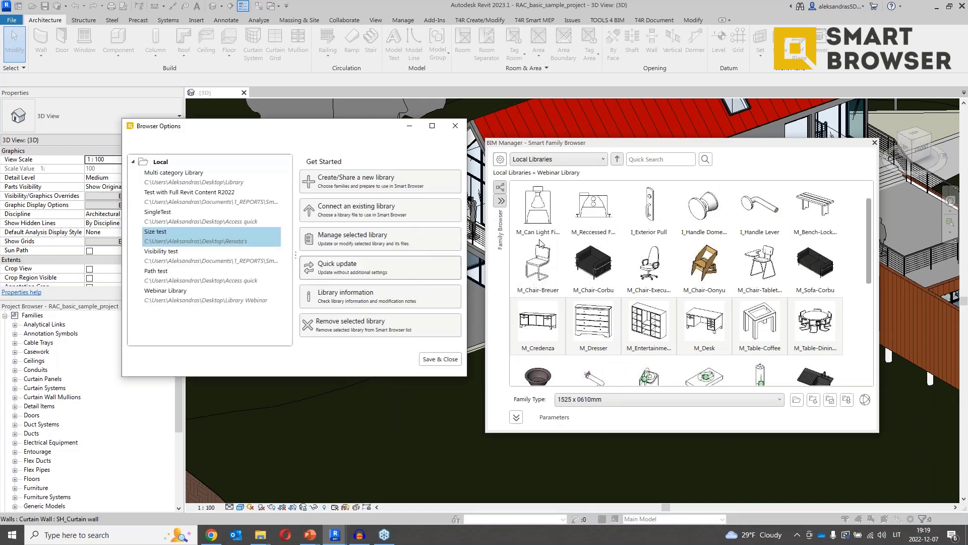
left_click(440, 358)
left_click(616, 160)
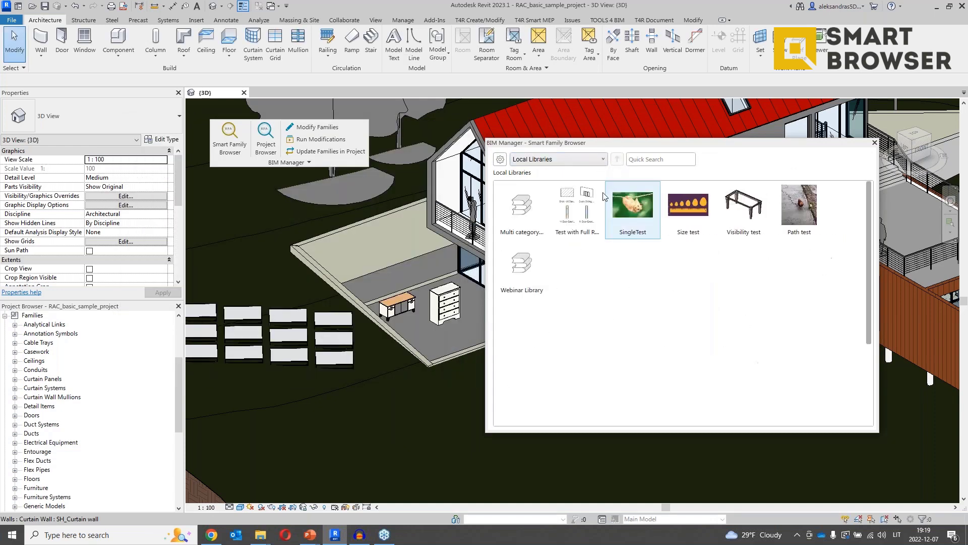
double_click(689, 211)
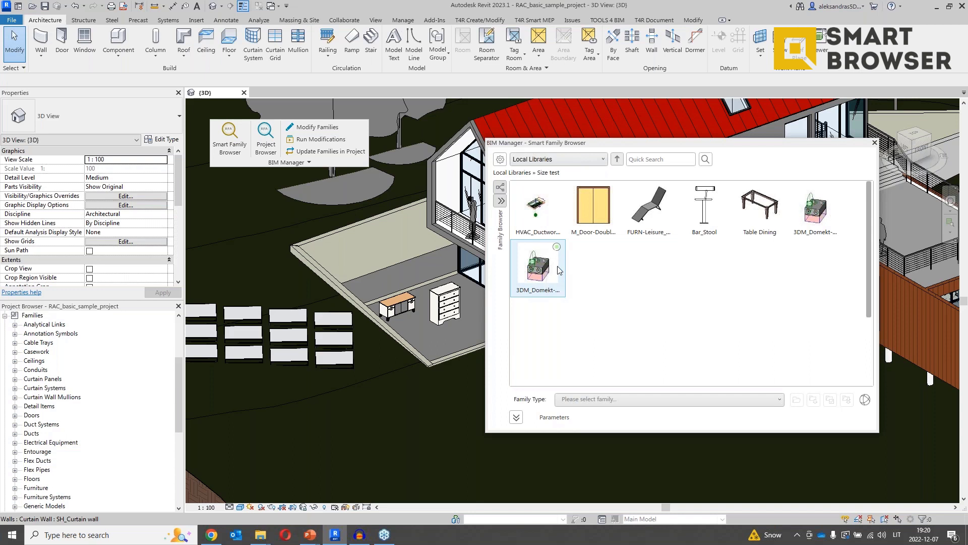
Multi-select M_Door, FURN-Leisure, Bar_Stool and Table Dining, check their context menu, then reopen Browser Options.
left_click(593, 224)
left_click(757, 222, "shift")
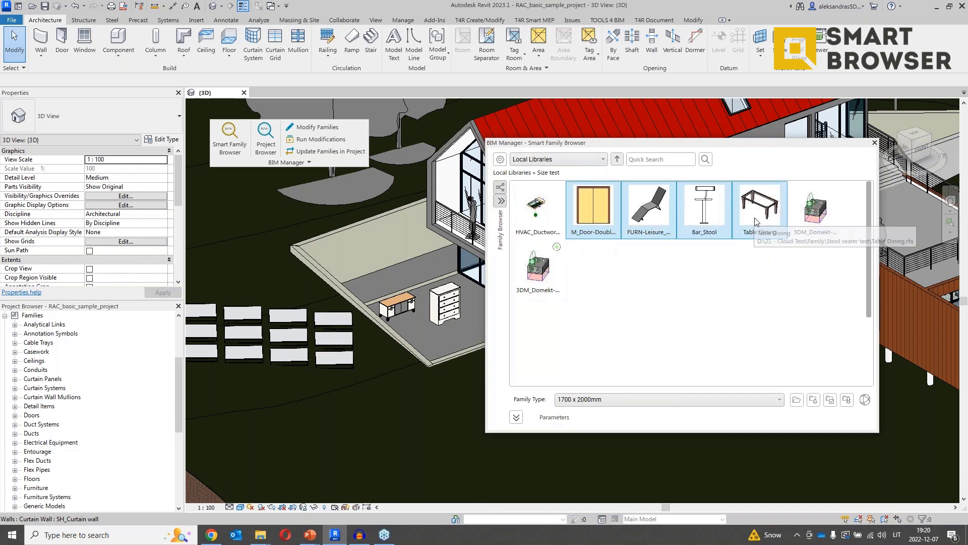
right_click(763, 216)
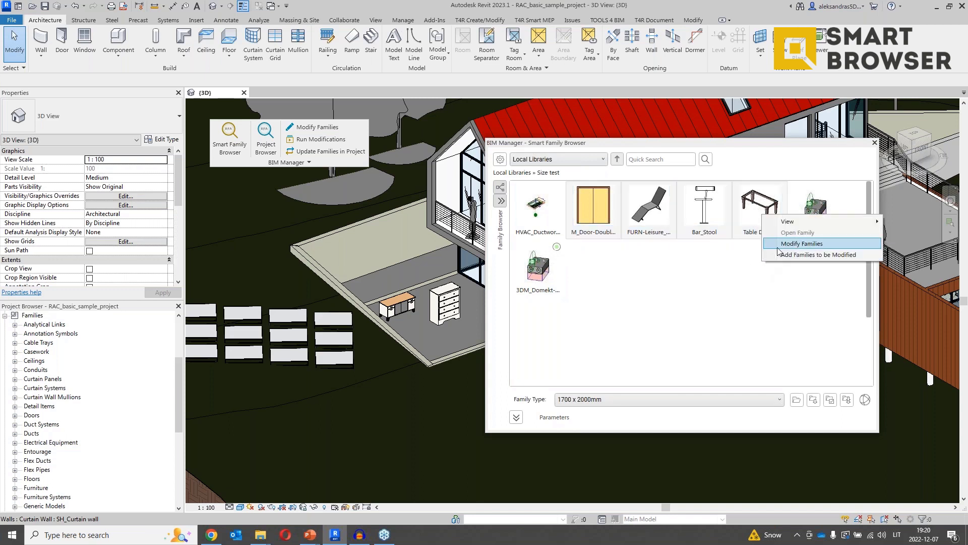
left_click(671, 276)
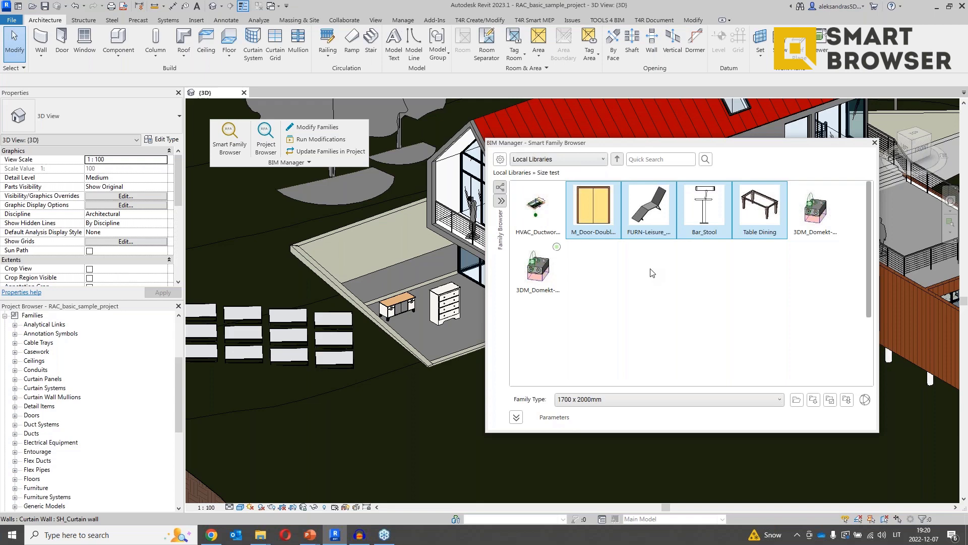
left_click(500, 159)
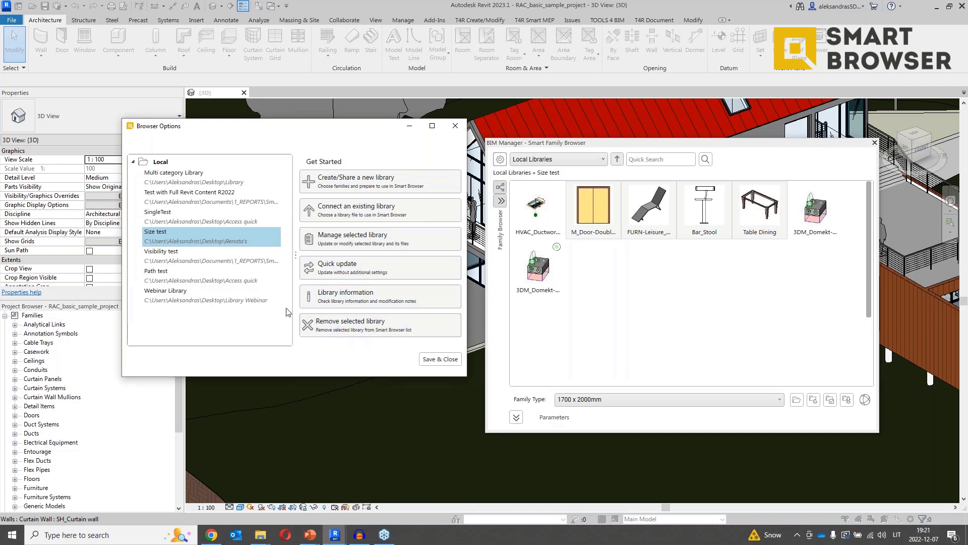
Remove the Webinar Library, save Browser Options, return to local libraries and shift the browser left.
left_click(238, 297)
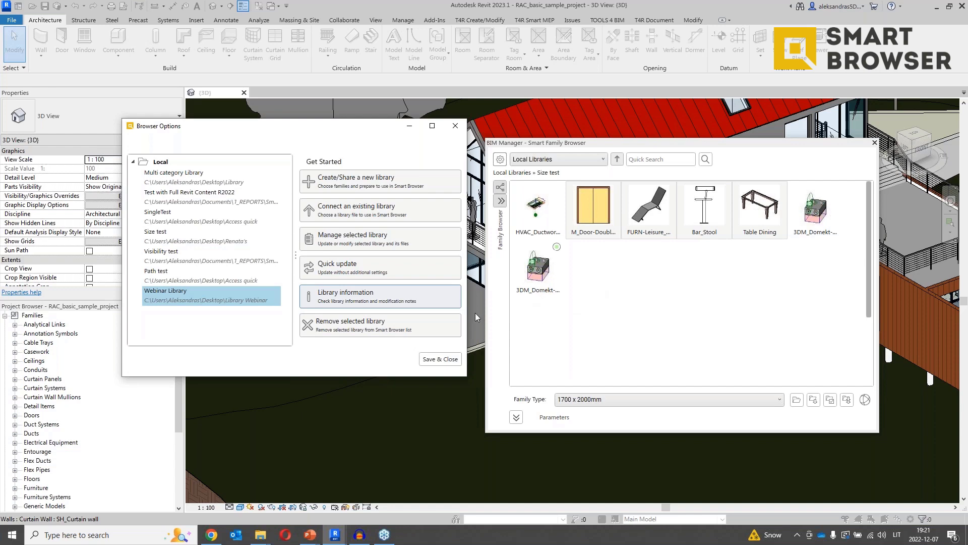
left_click(372, 330)
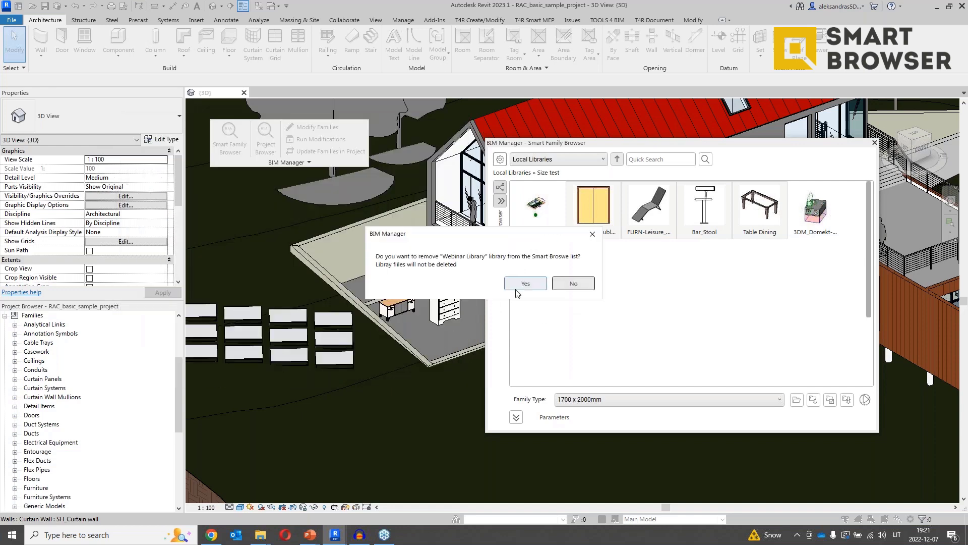
left_click(527, 282)
left_click(452, 361)
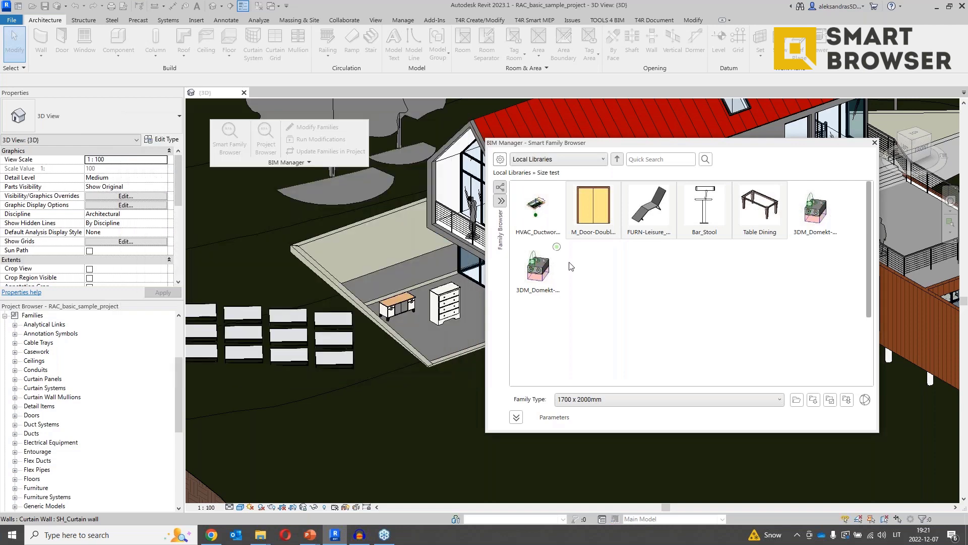
left_click(617, 160)
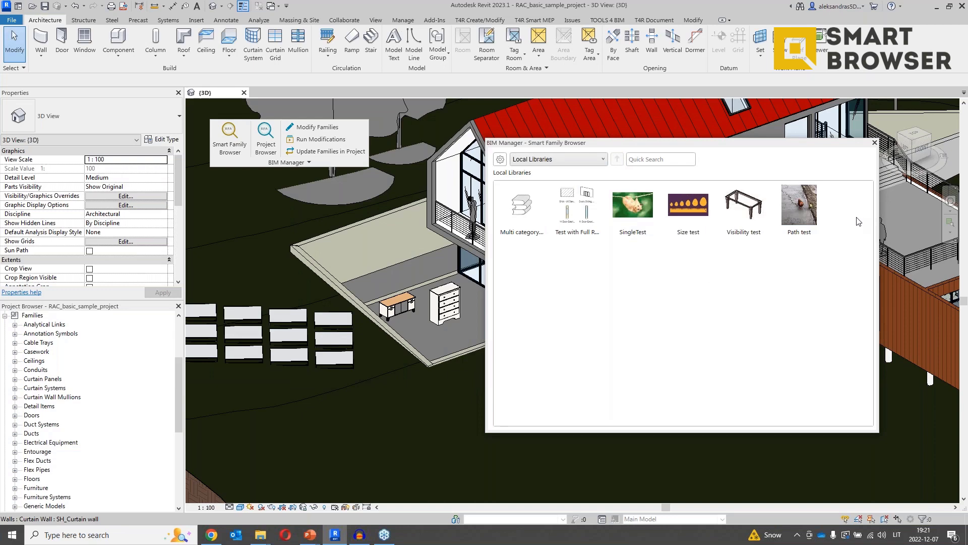
left_click_drag(739, 146, 651, 147)
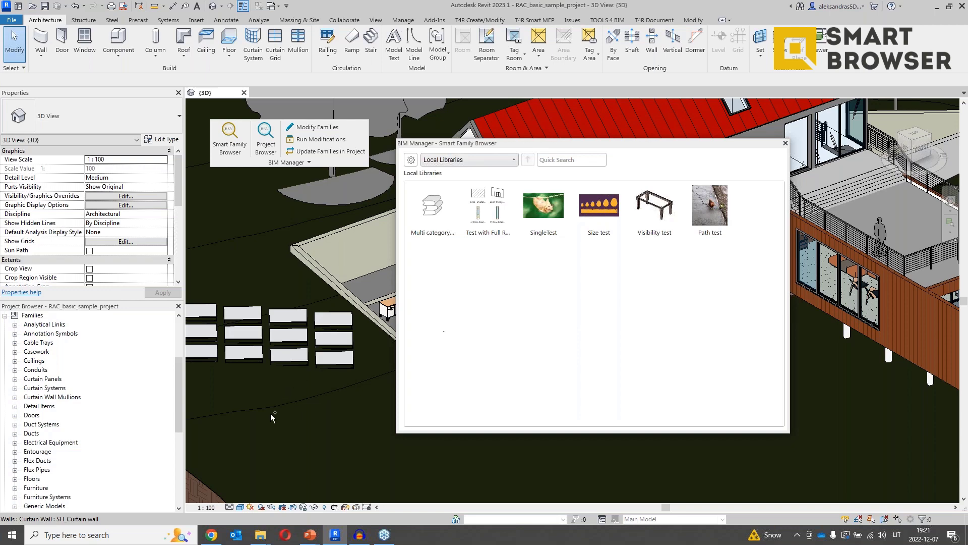
Bring the PowerPoint slide show forward and advance to 'New Cloud Platform', showing its GOALS heading.
mouse_move(309, 535)
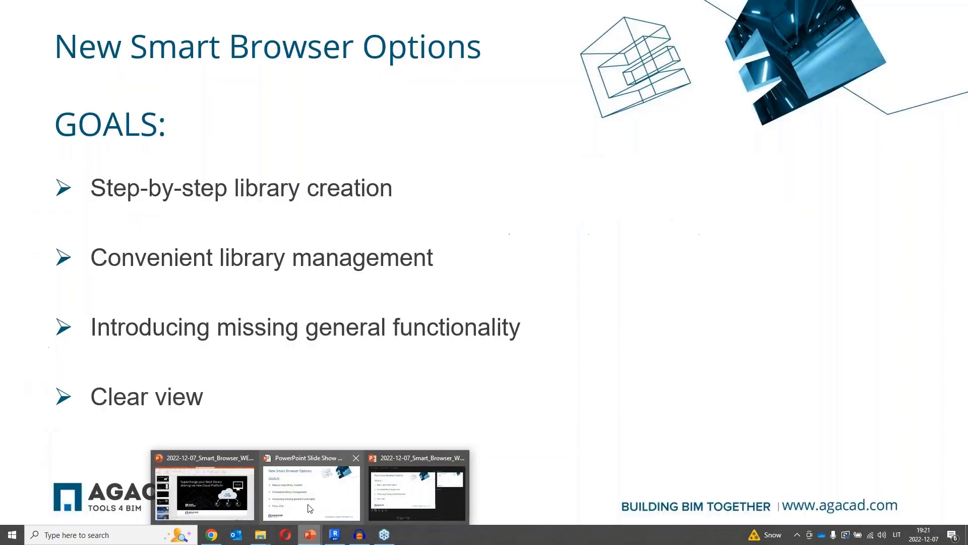
left_click(293, 503)
left_click(346, 317)
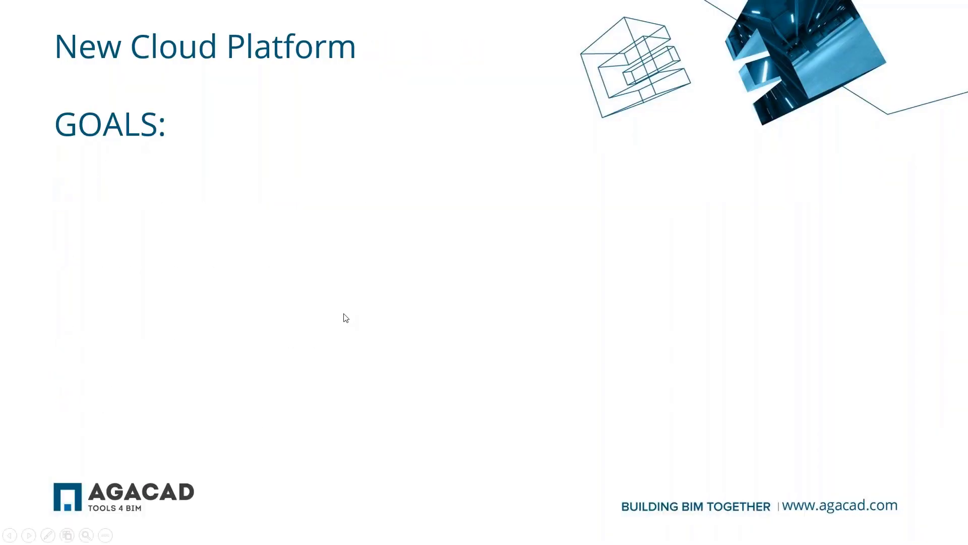
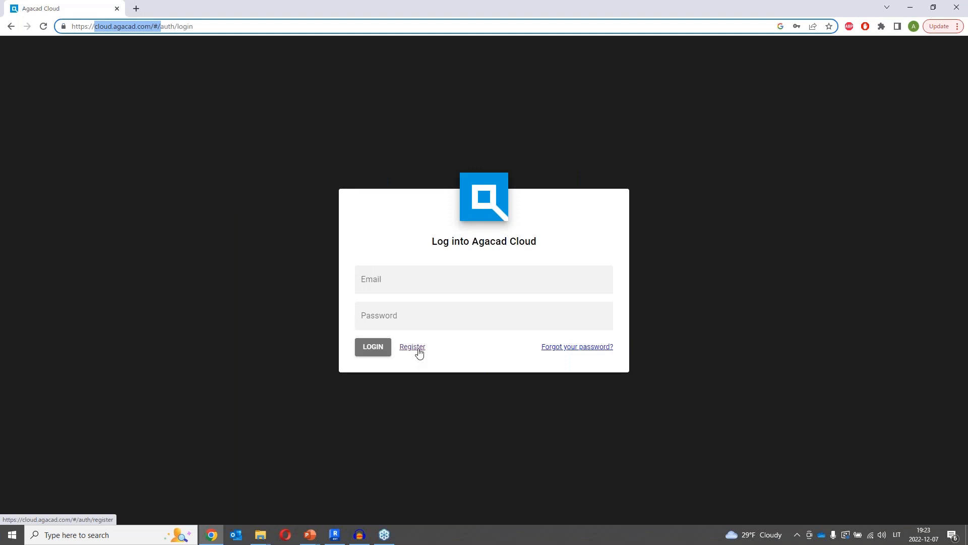
Log into Agacad Cloud with the saved Chrome login and dismiss the password warning.
left_click(409, 280)
left_click(445, 315)
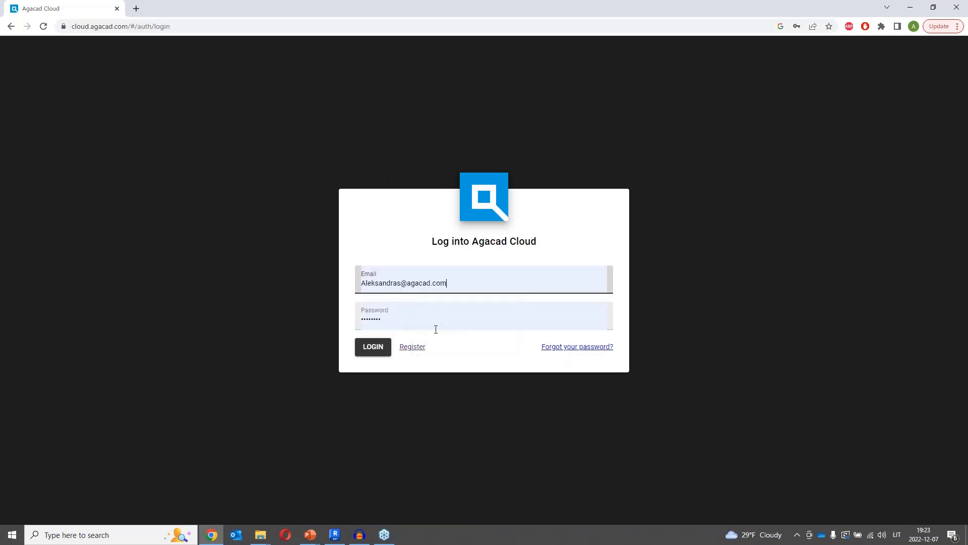
left_click(375, 353)
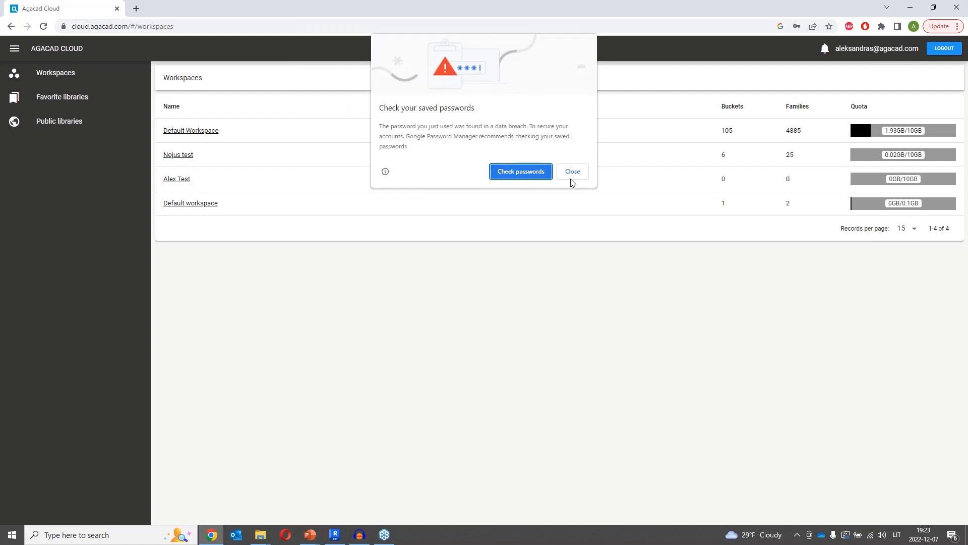
left_click(573, 172)
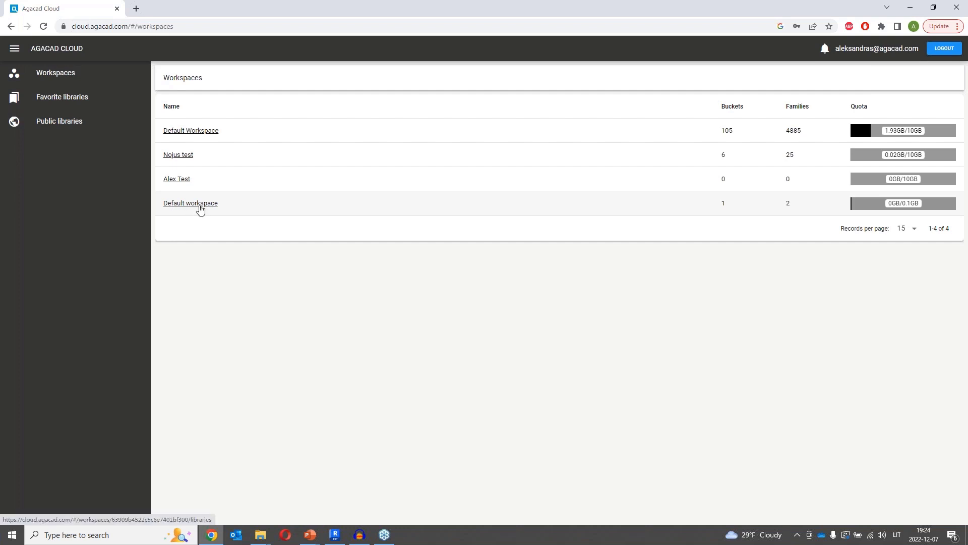
Look through Alex Test, Default Workspace and Public libraries, then open Alex Test's empty libraries page.
left_click(184, 183)
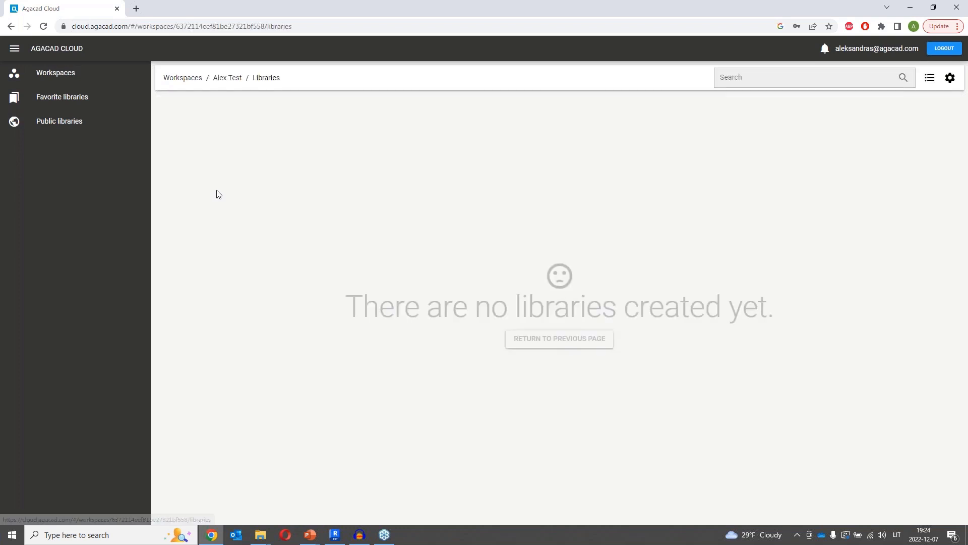
left_click(189, 85)
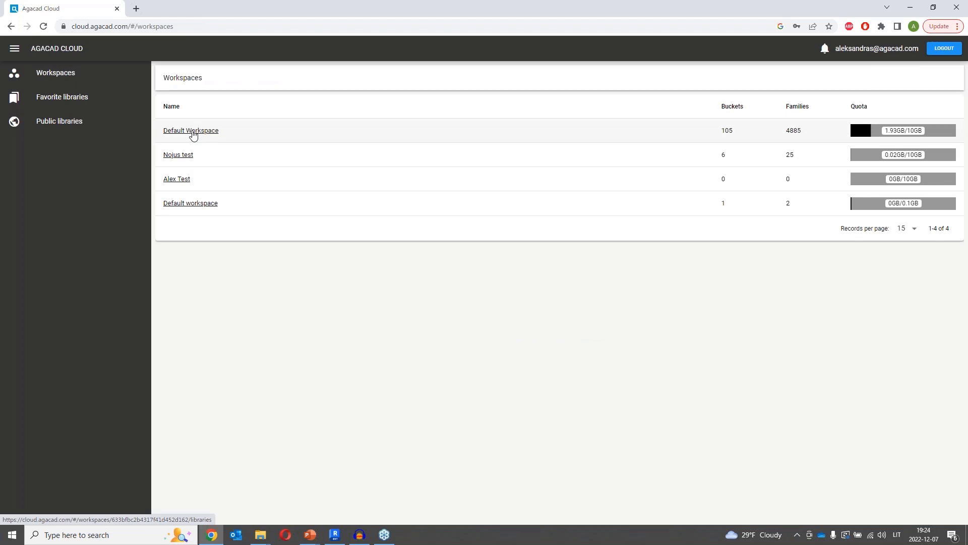
left_click(192, 133)
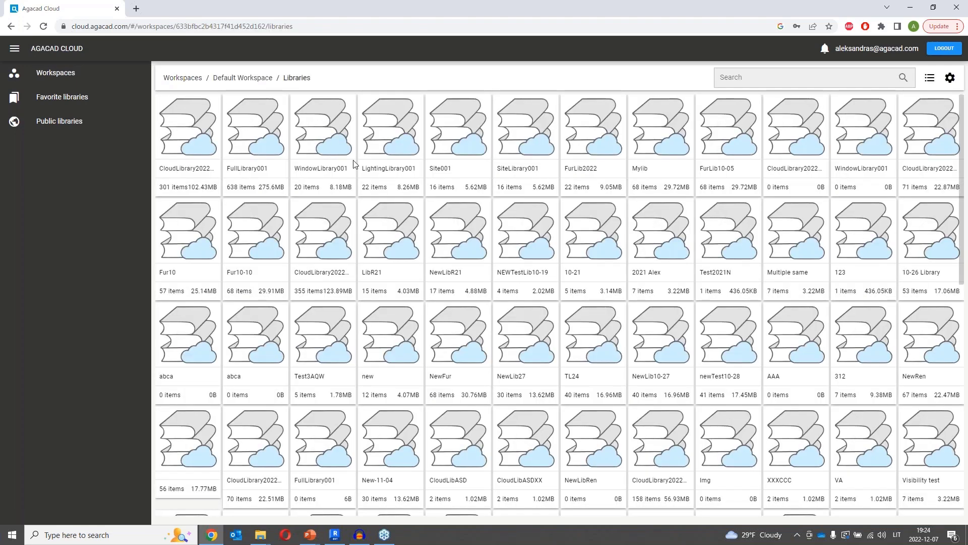
left_click(228, 78)
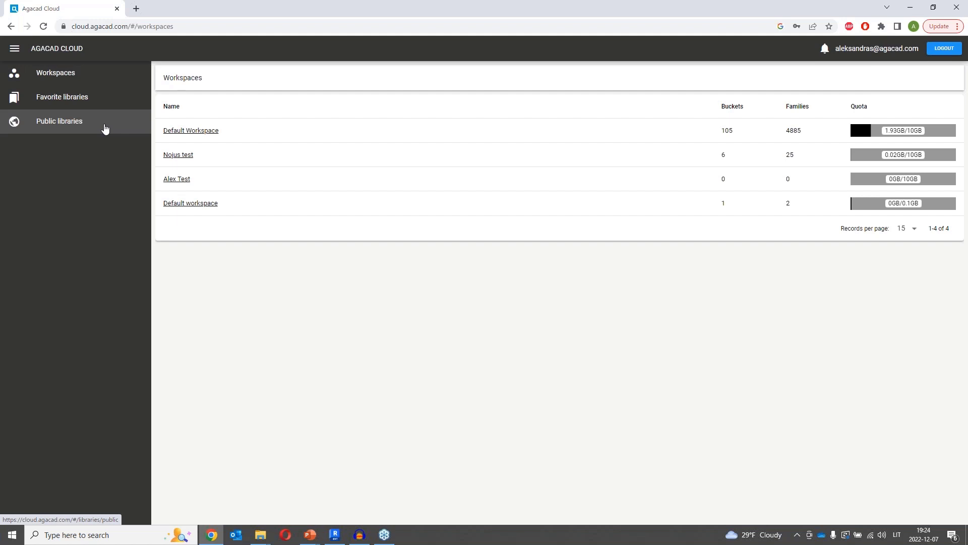
left_click(105, 127)
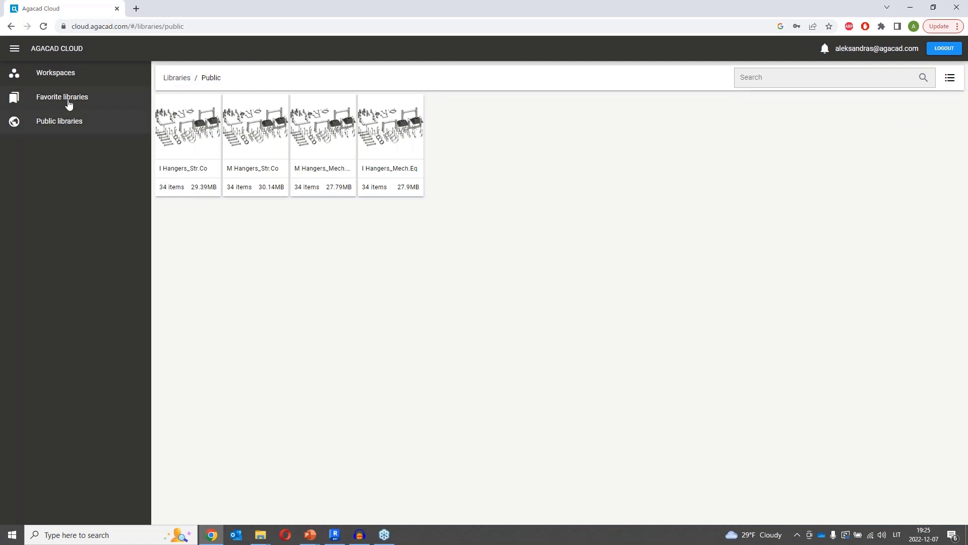
left_click(71, 73)
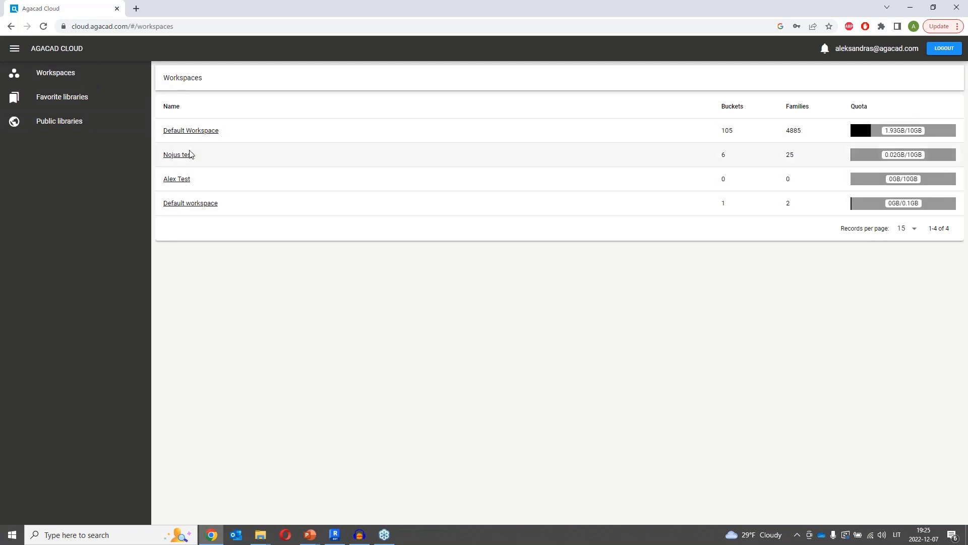
left_click(183, 179)
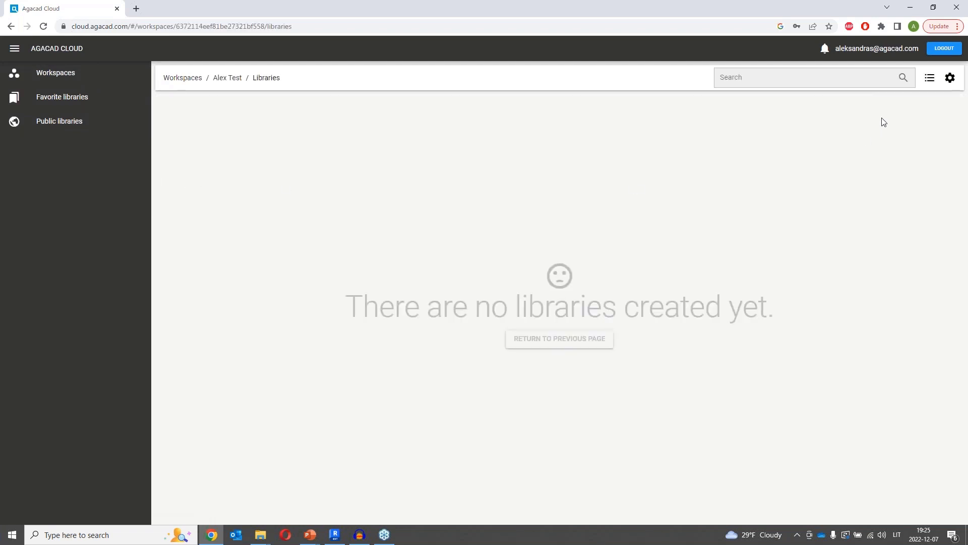
In Alex Test settings, add a user by e-mail with READ, WRITE and MANAGE permissions.
left_click(950, 78)
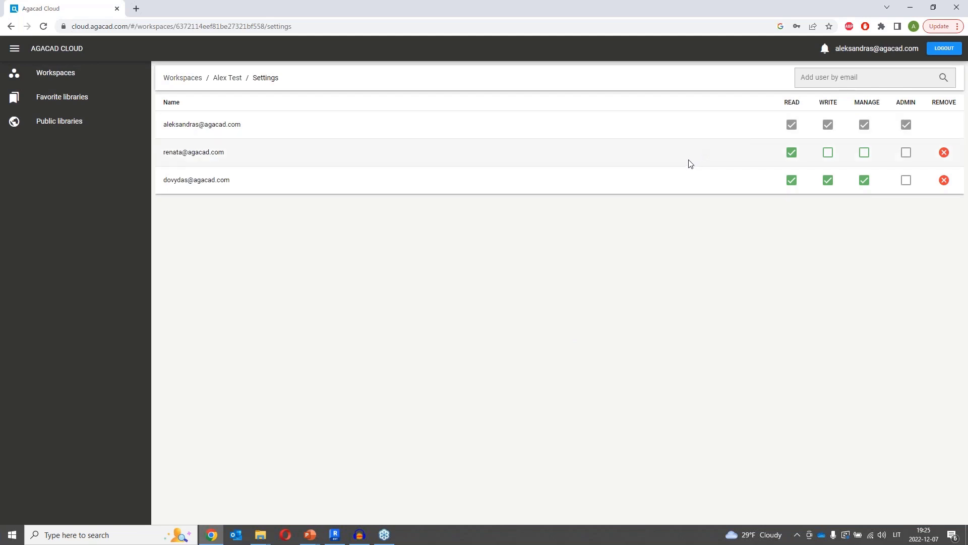
left_click(846, 80)
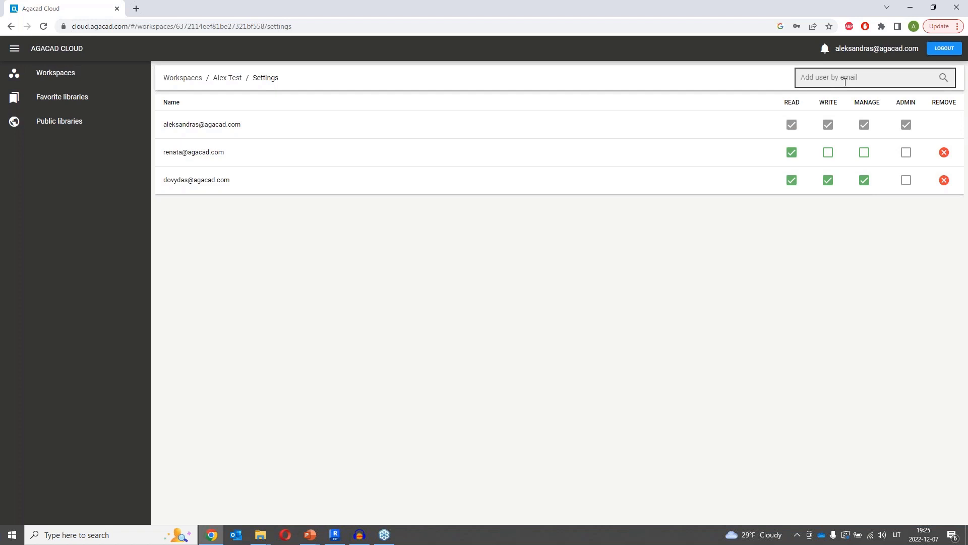
left_click(944, 80)
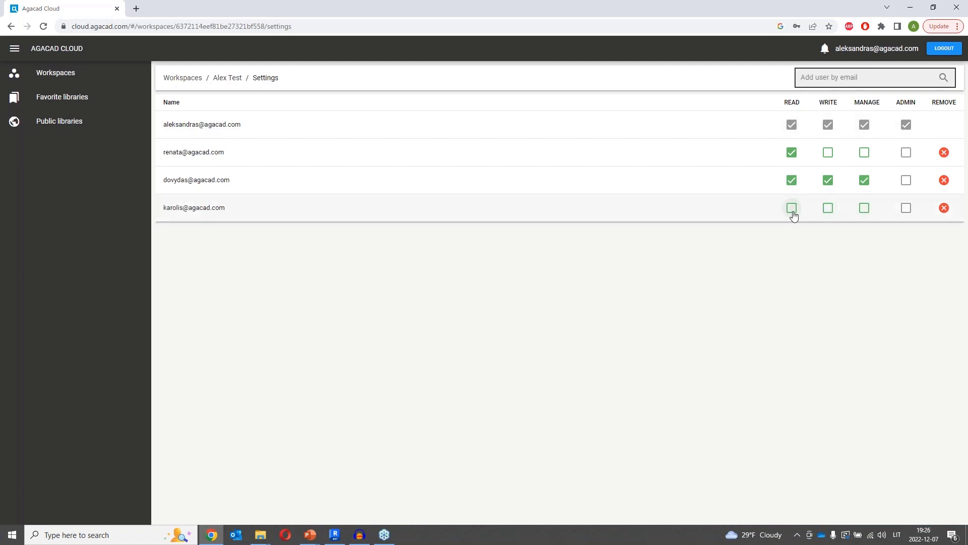
left_click(792, 208)
left_click(828, 208)
left_click(864, 208)
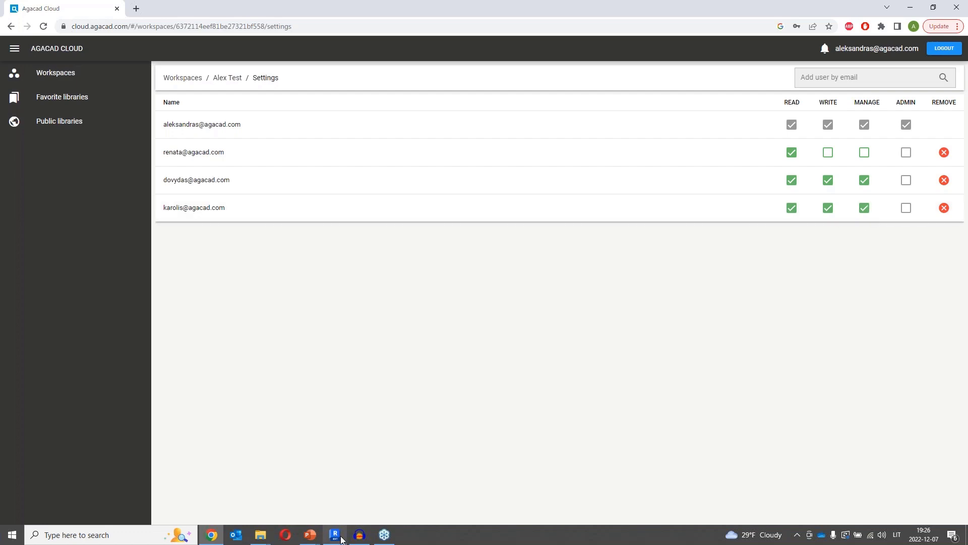
In Revit, close Smart Family Browser, dock the BIM Manager panel and open the Library Manager family browser.
mouse_move(336, 538)
left_click(350, 504)
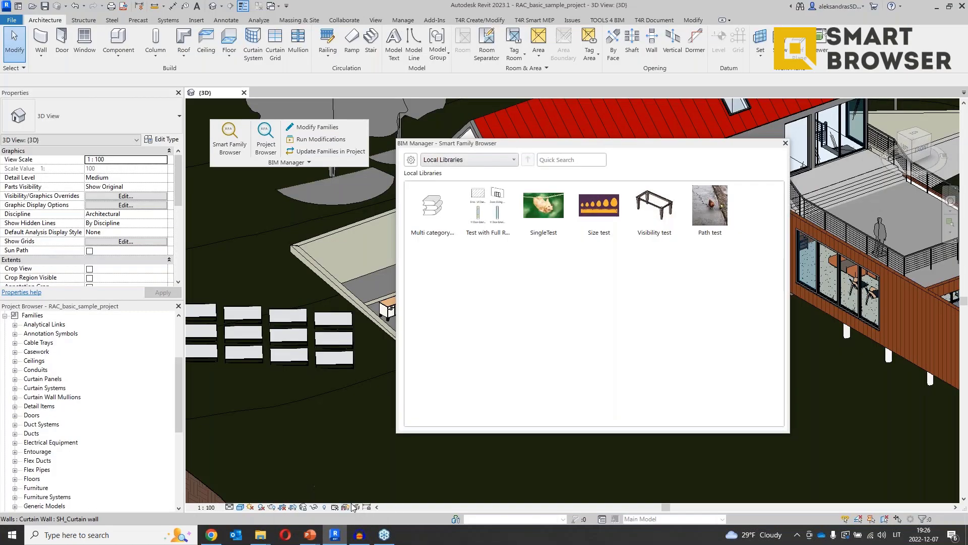
left_click(786, 142)
left_click_drag(351, 162, 597, 73)
left_click(480, 19)
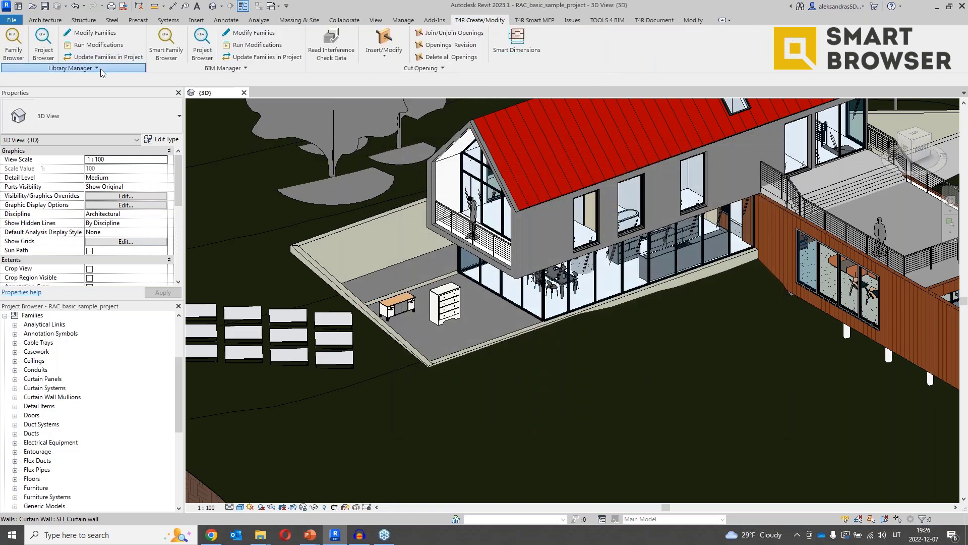
left_click(45, 19)
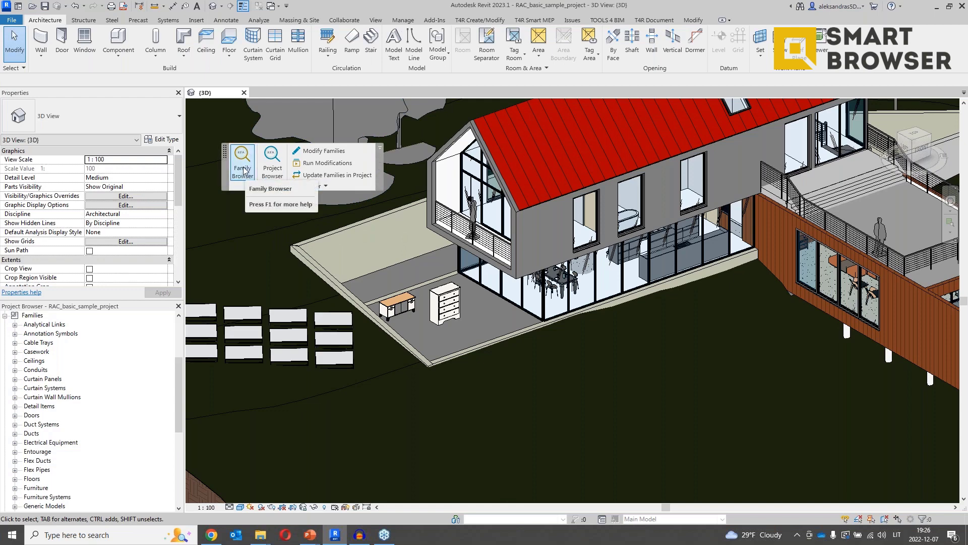
left_click(243, 170)
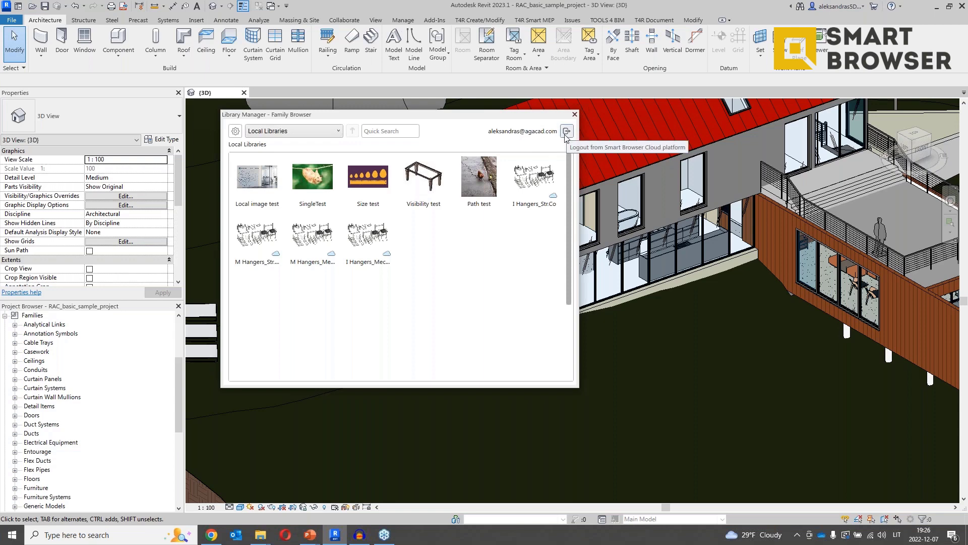
Browse the Public libraries, Favorite Libraries and Alex Test workspace in the library source list.
left_click(338, 131)
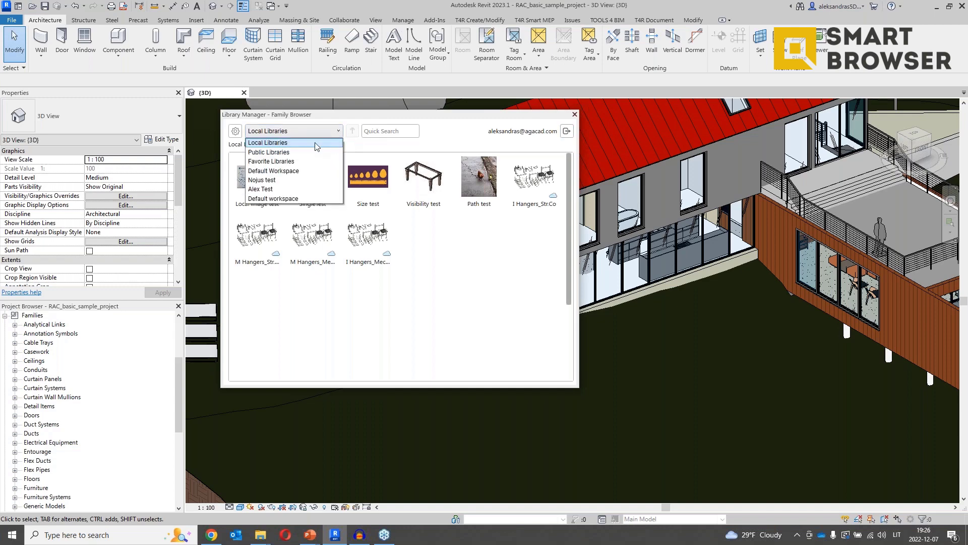
left_click(290, 152)
left_click(305, 133)
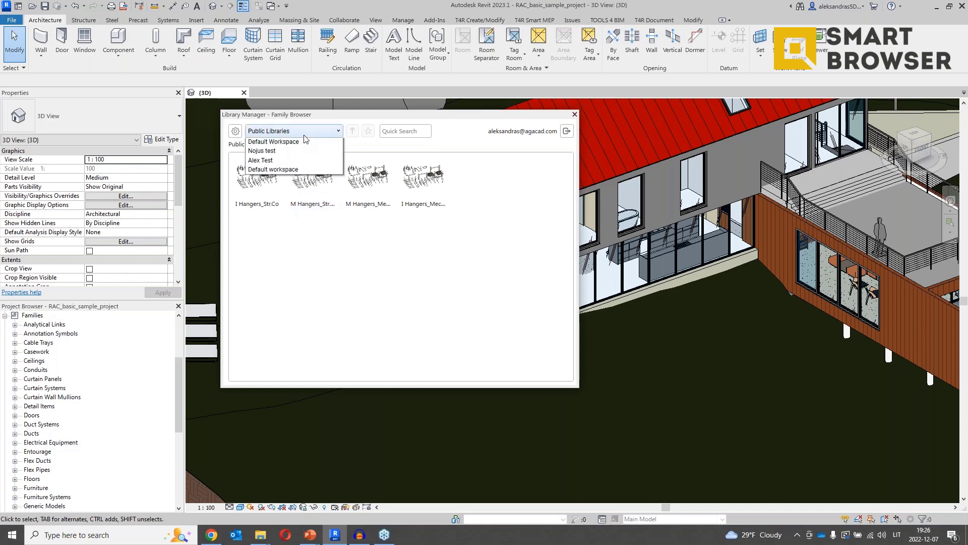
left_click(301, 162)
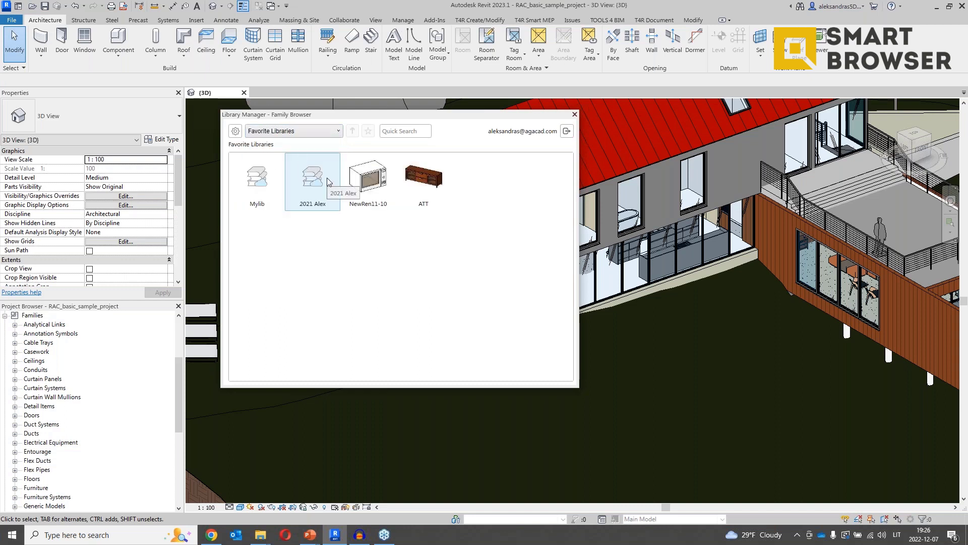
left_click(319, 132)
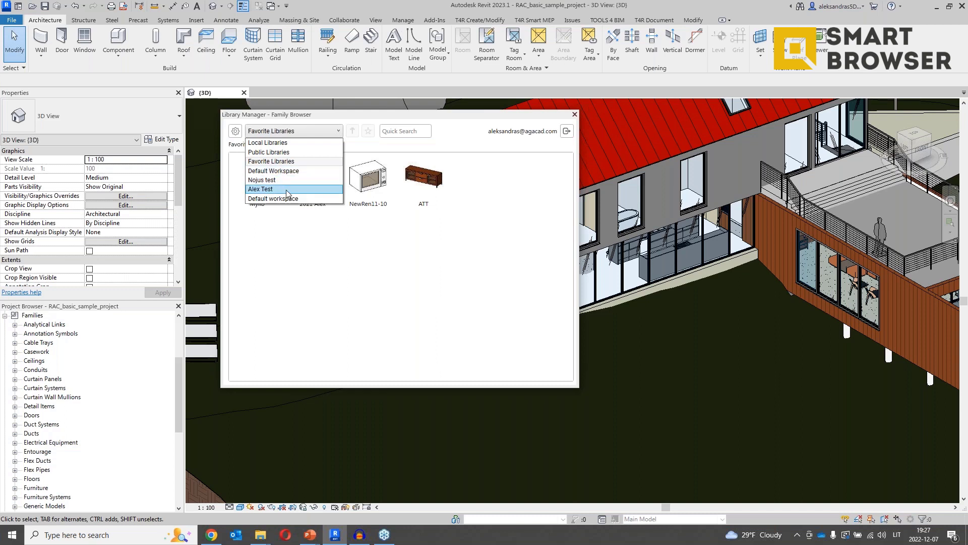
left_click(287, 190)
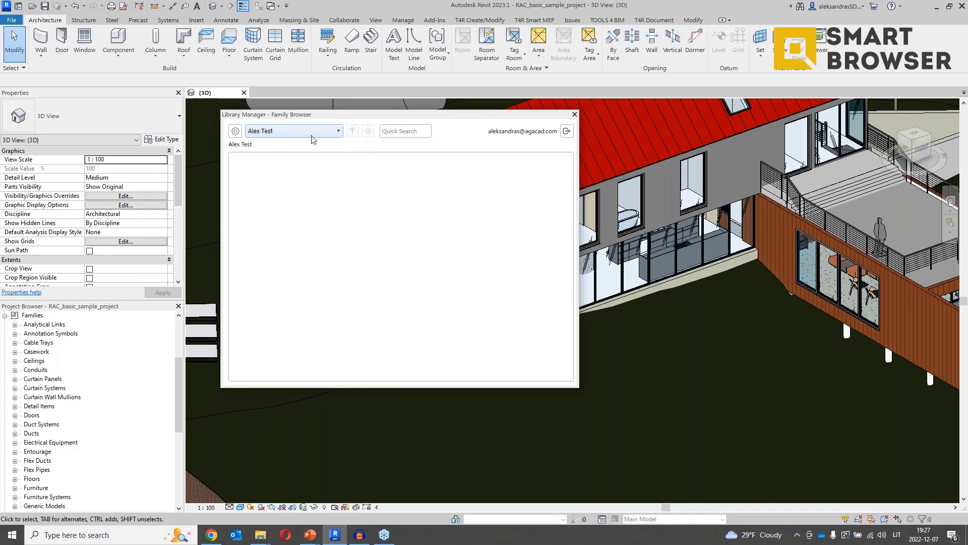
Star the KTest family in Nojus test, check Favorite Libraries, then switch back to Alex Test.
left_click(311, 132)
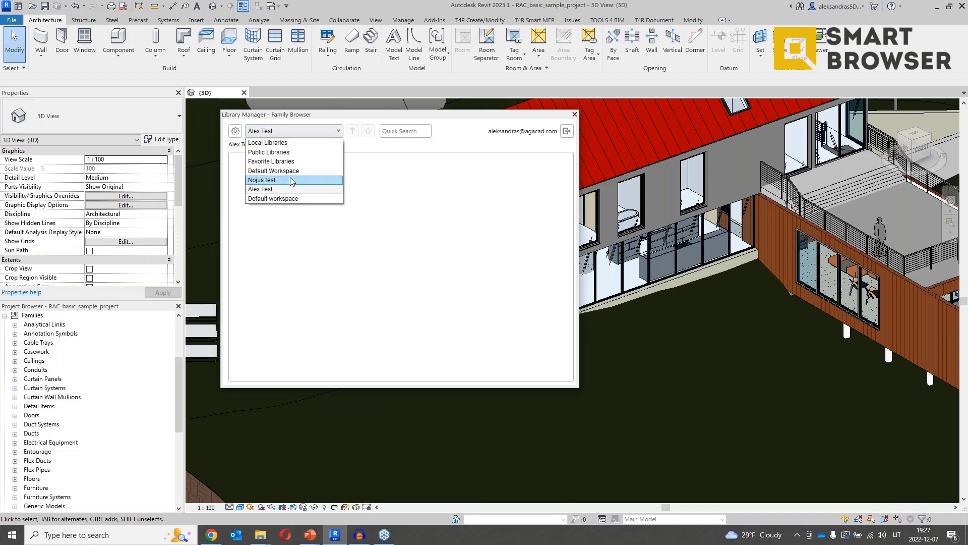
left_click(291, 181)
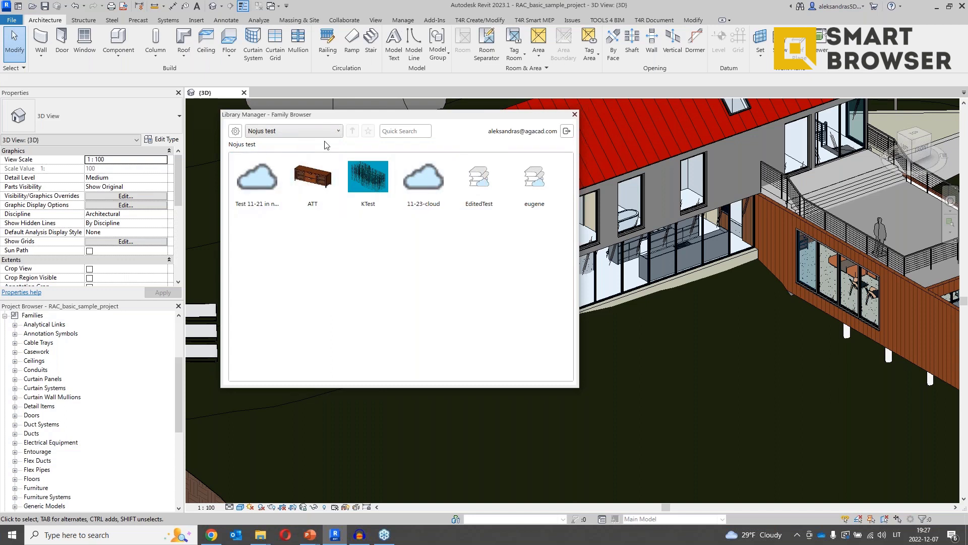
left_click(380, 198)
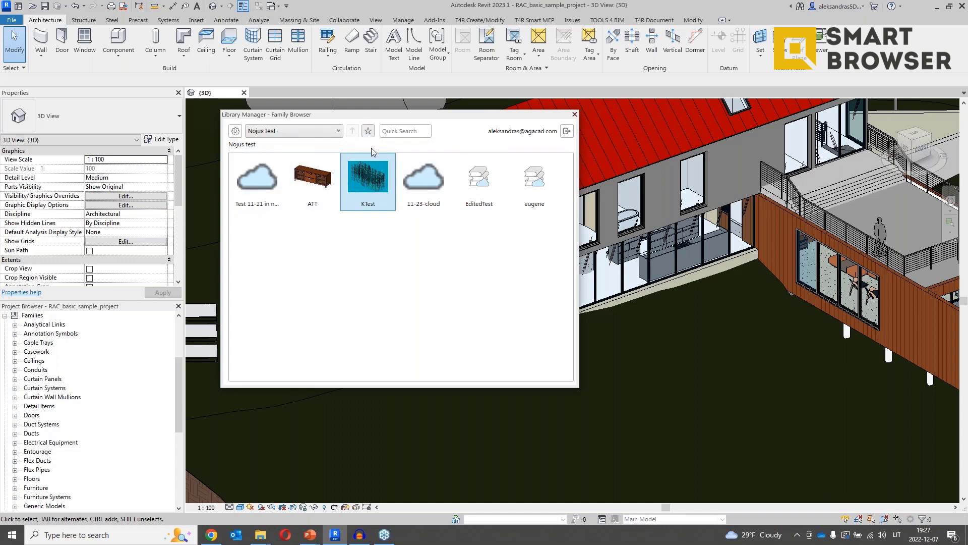
left_click(368, 131)
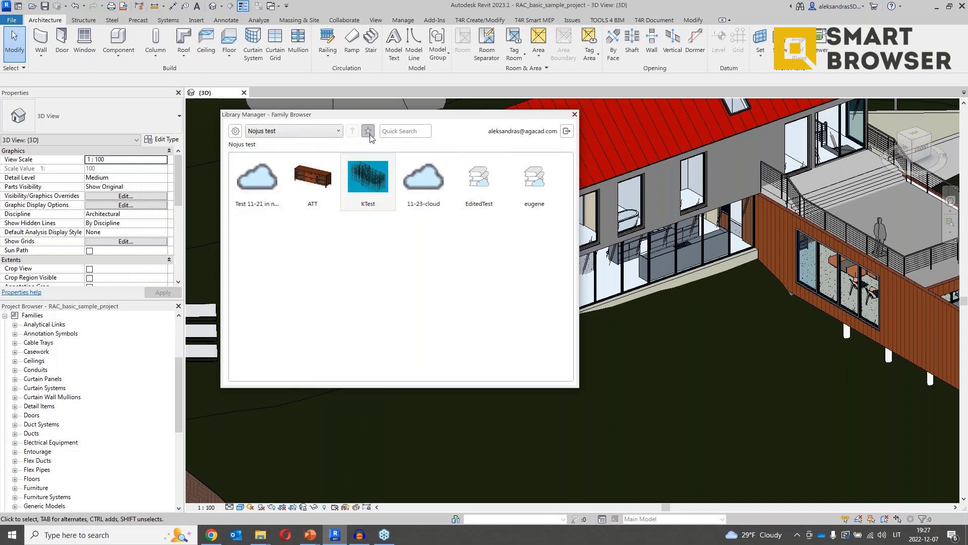
left_click(337, 131)
left_click(295, 161)
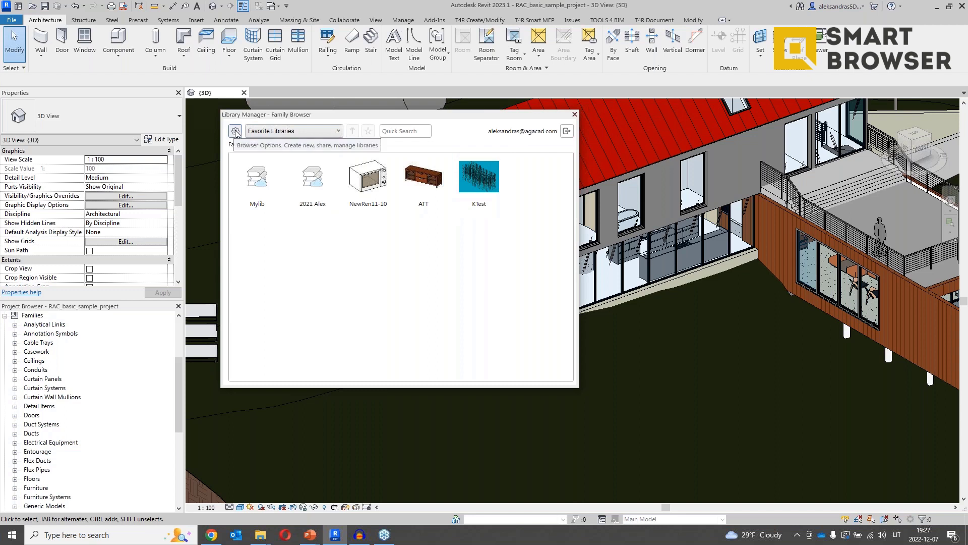
left_click(267, 132)
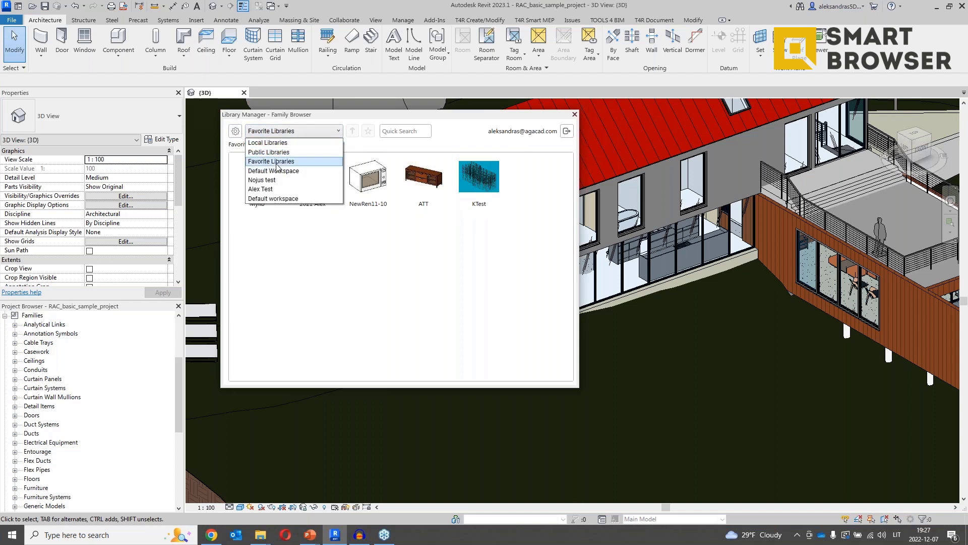
left_click(279, 189)
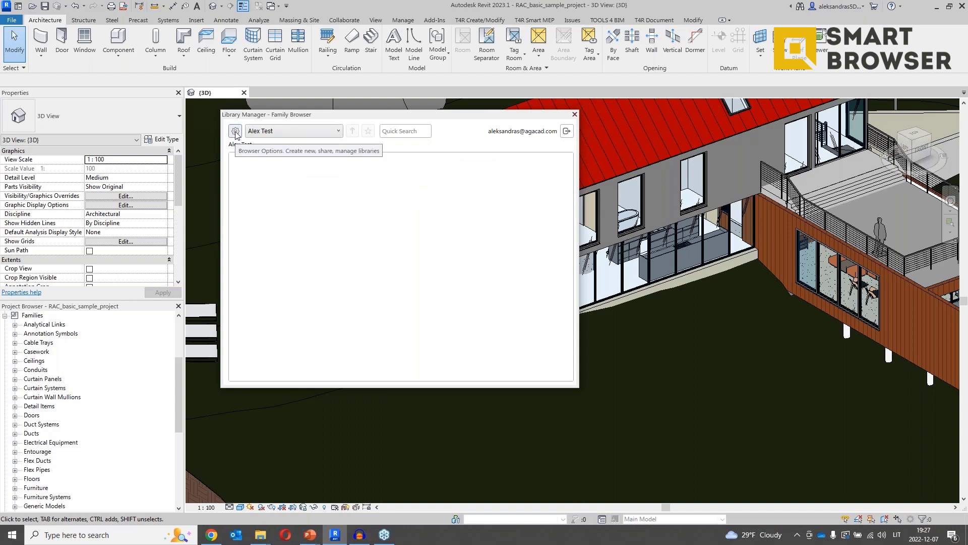
Create a new Cloud library named Webinar Library in the Alex Test workspace and continue.
left_click(235, 133)
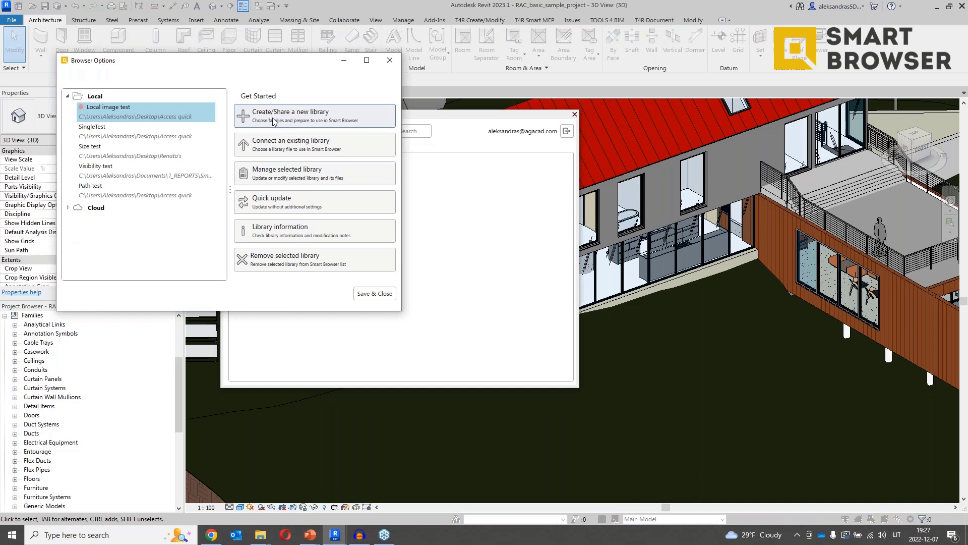
left_click(275, 117)
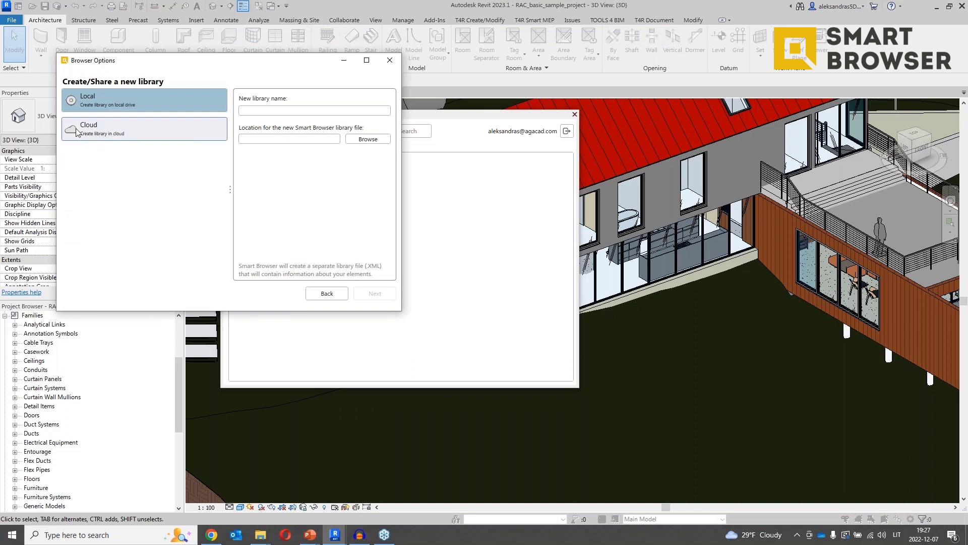
left_click(99, 133)
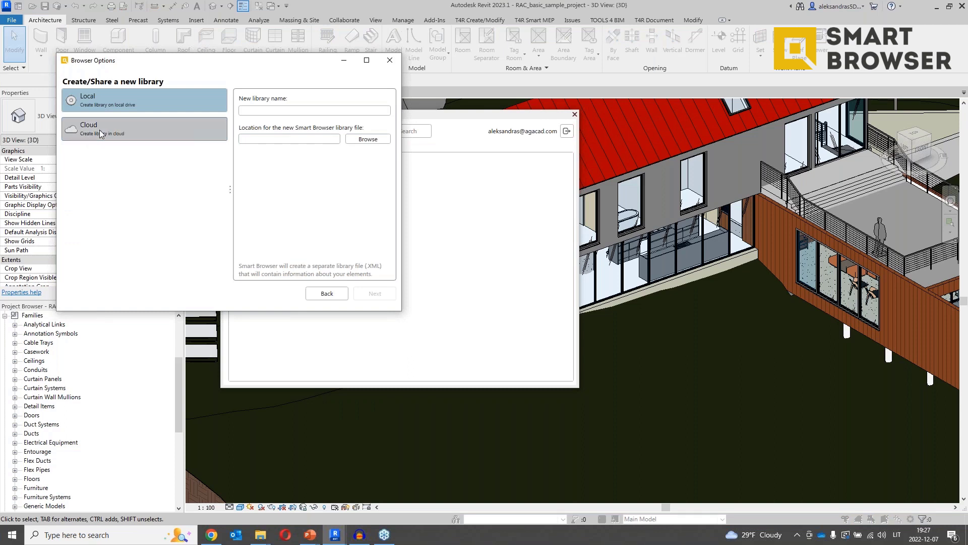
left_click(282, 112)
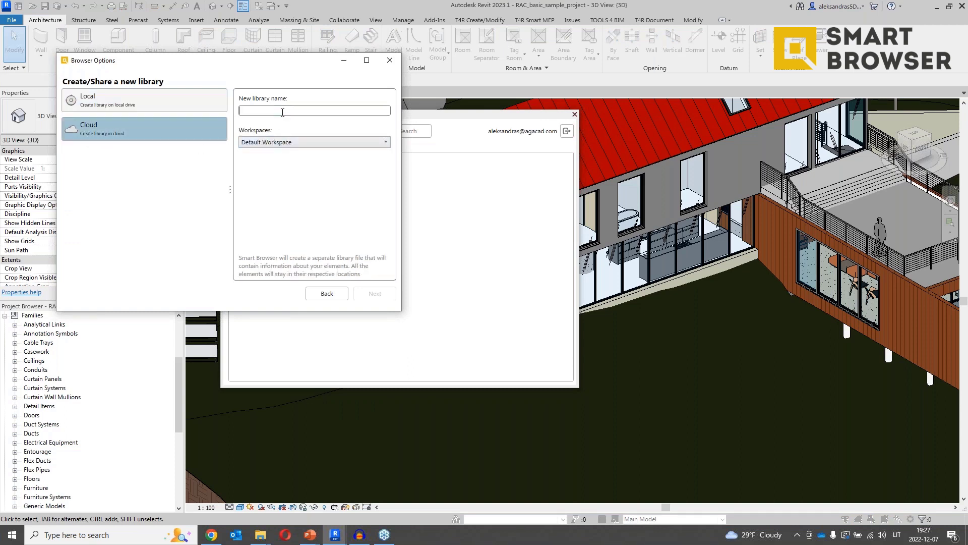
type("Webinar Library")
left_click(324, 142)
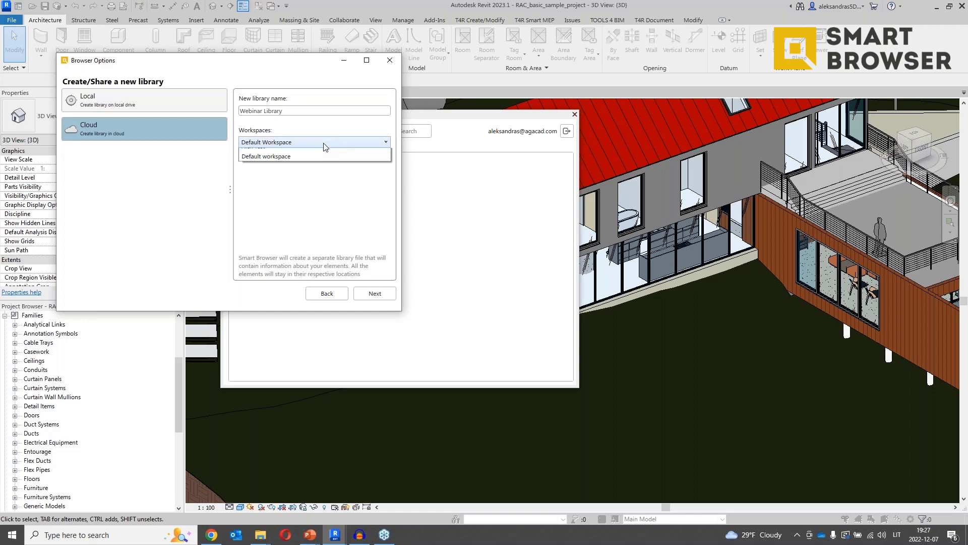
left_click(286, 173)
left_click(275, 145)
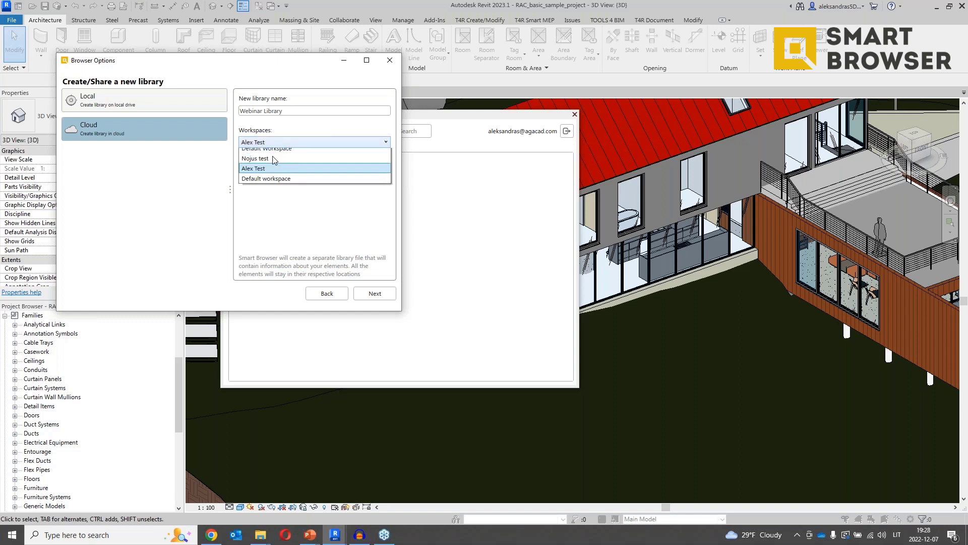
left_click(379, 298)
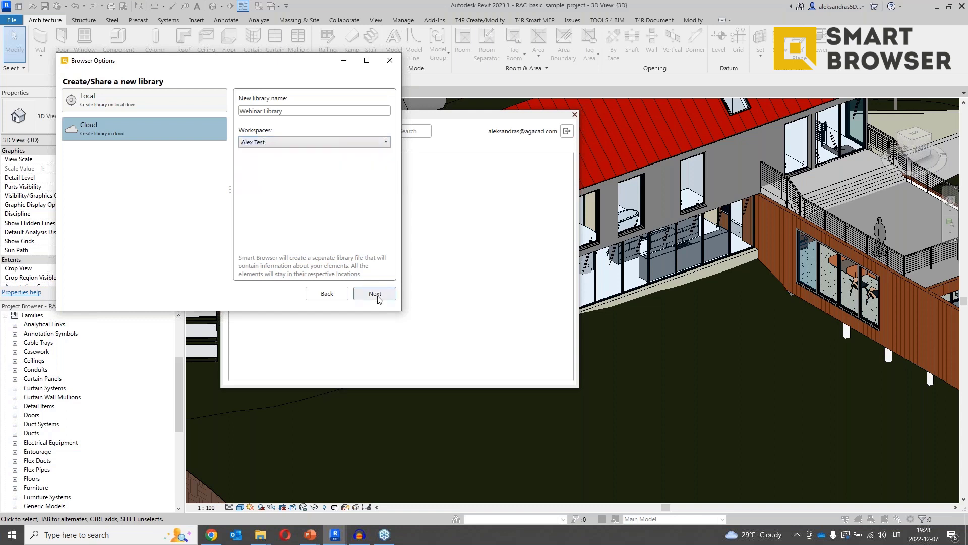
left_click(379, 294)
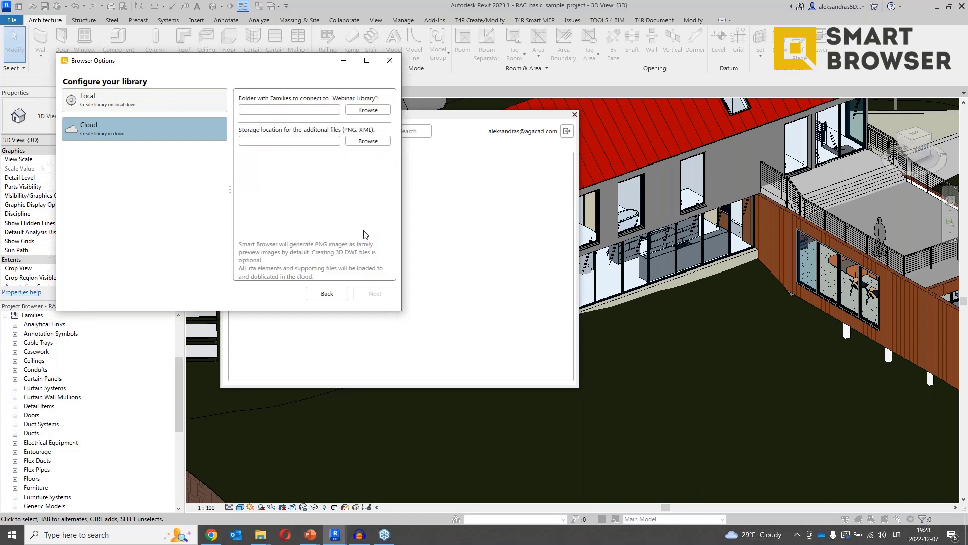
Set Library Webinar\Family as the families folder and Library Webinar\PNG for additional files.
left_click(369, 111)
scroll(194, 208, "down", 3)
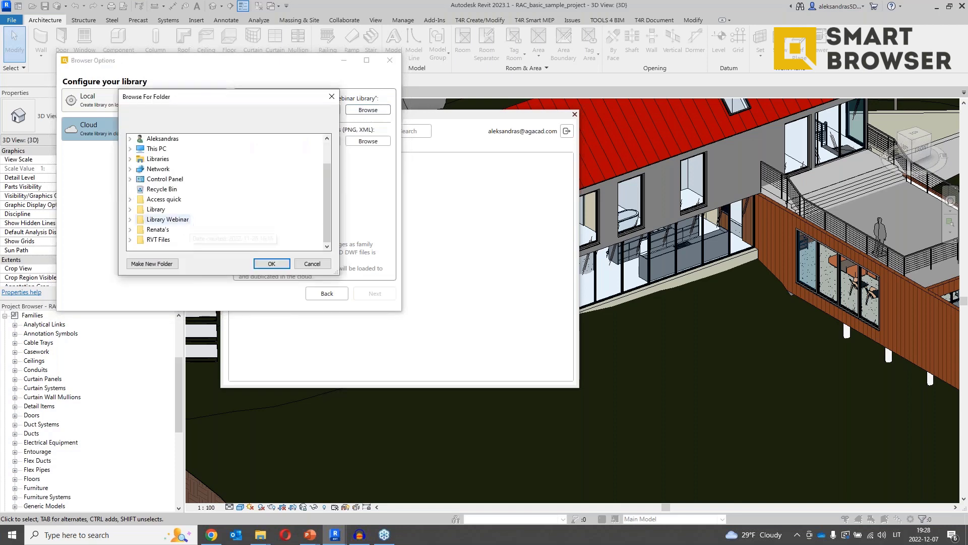
double_click(160, 225)
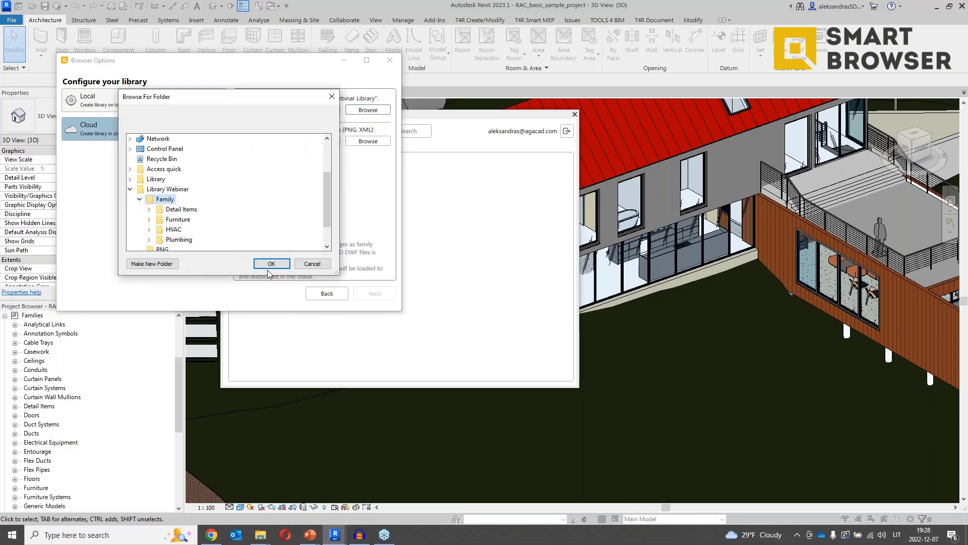
left_click(271, 263)
left_click(368, 141)
scroll(201, 218, "up", 1)
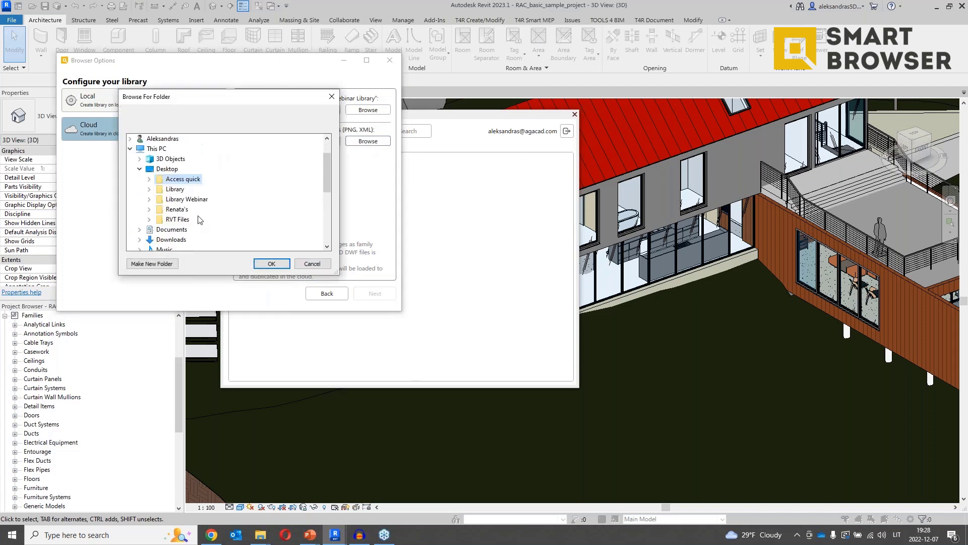
double_click(159, 199)
left_click(181, 219)
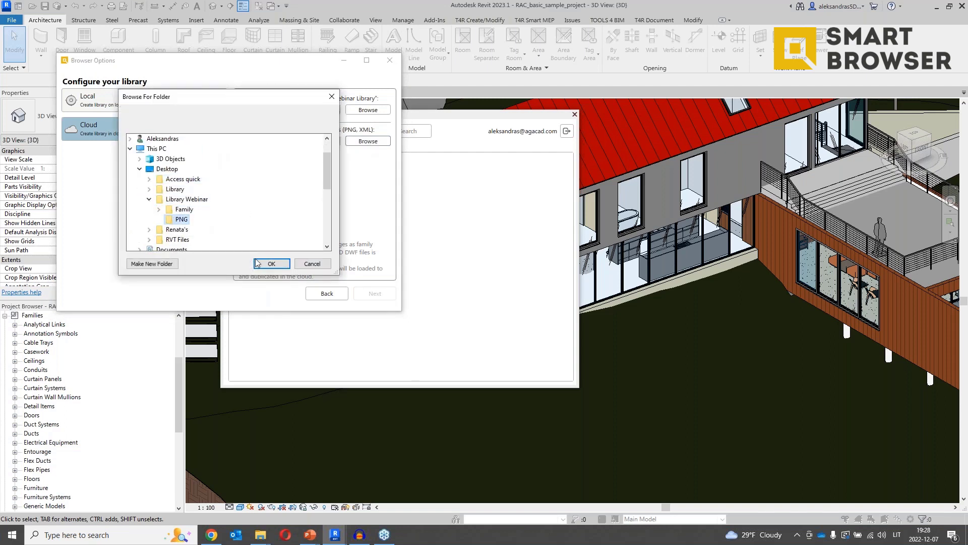
left_click(271, 264)
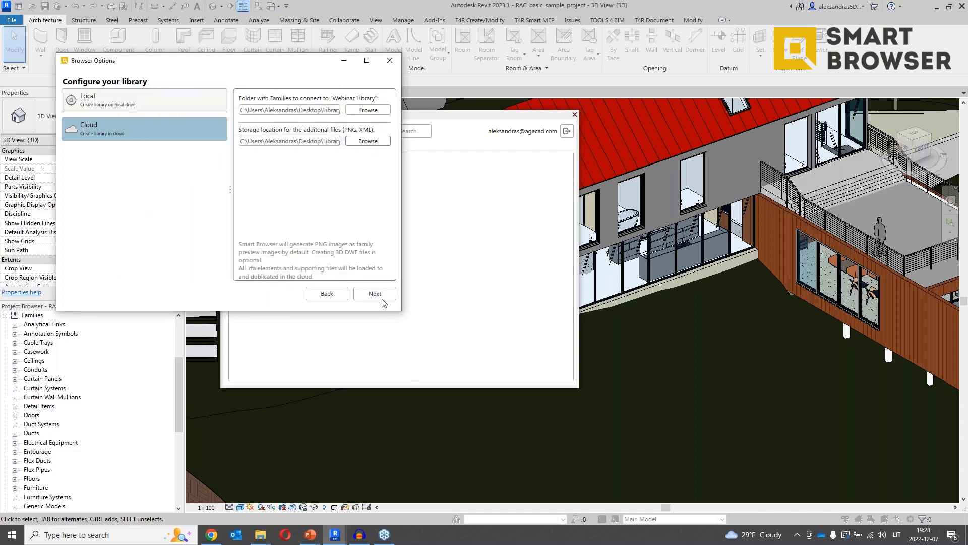
left_click(381, 297)
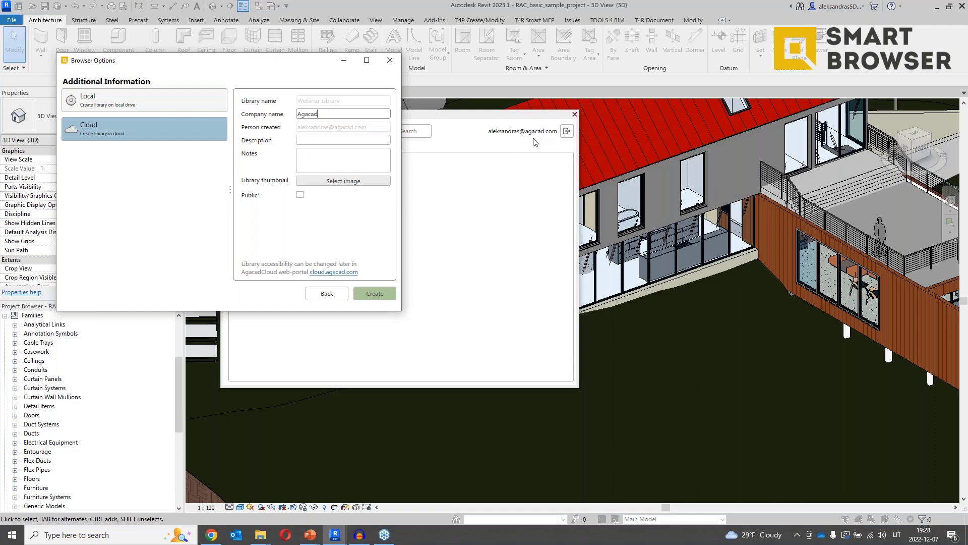
Add description 'For webinar', use 3DM_Domekt-R-700-F-E-L1.rfa as thumbnail, and create the library.
left_click(343, 140)
type("For ")
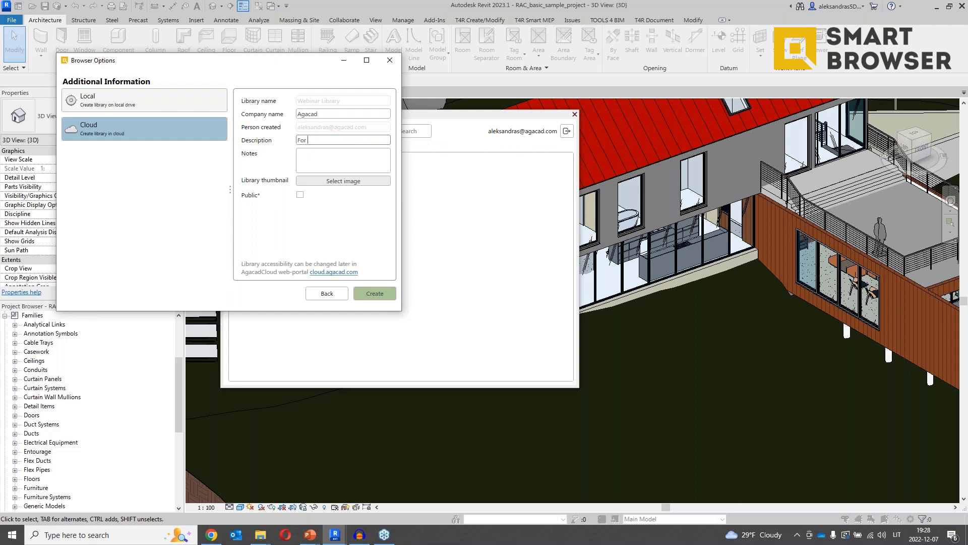
type("webinar")
left_click(342, 181)
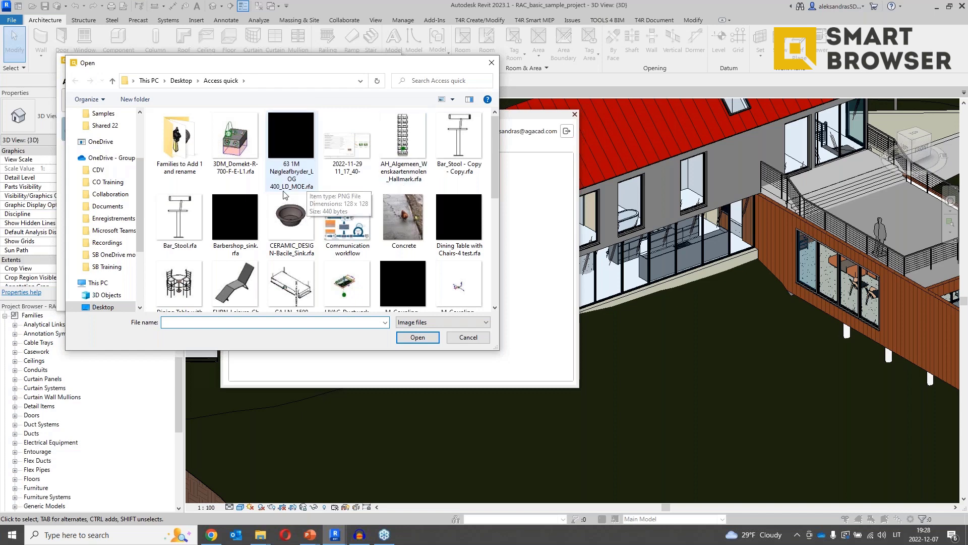
left_click(242, 146)
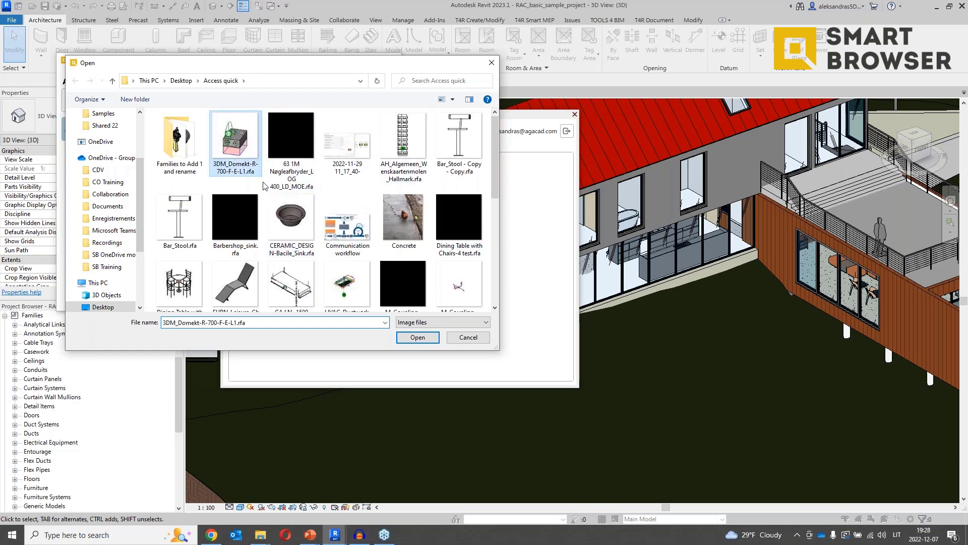
left_click(417, 339)
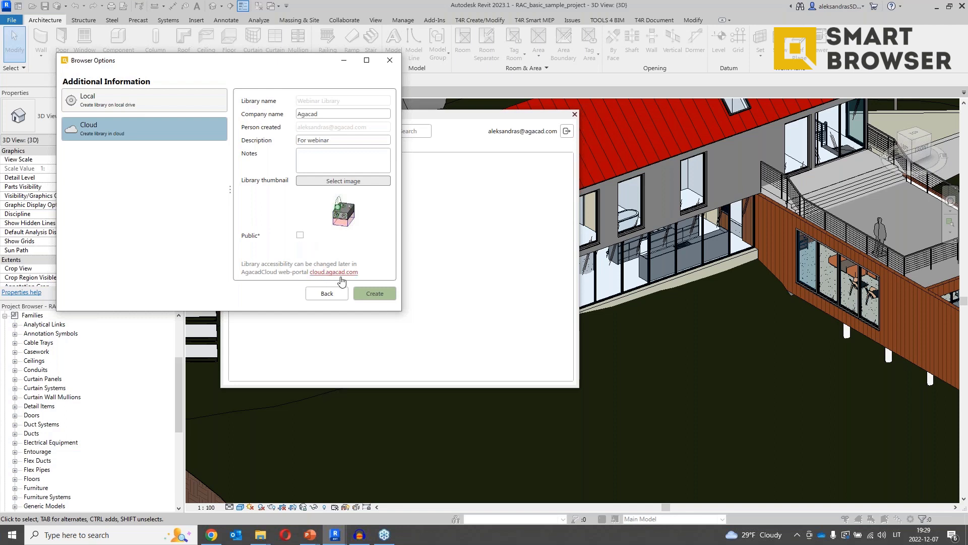
left_click(378, 294)
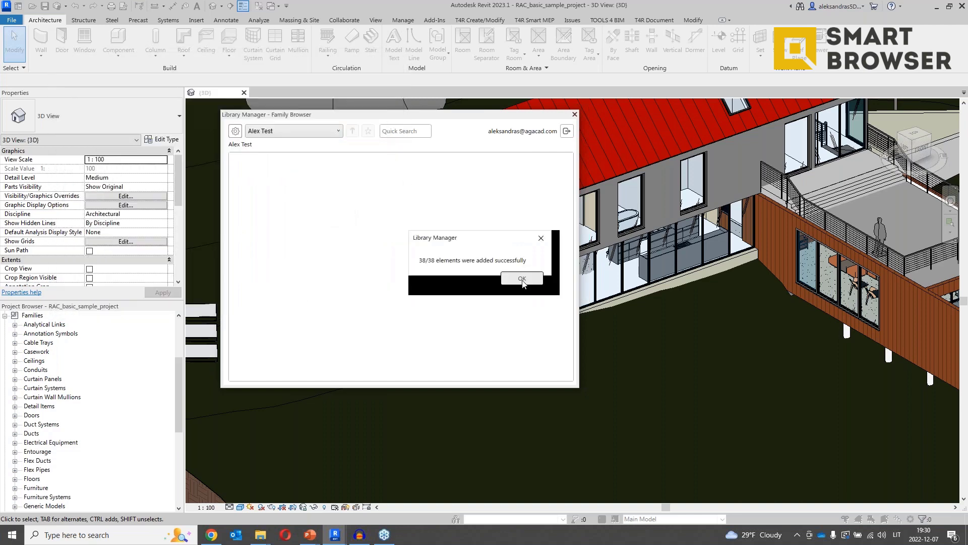
Dismiss the upload success message and open Webinar Library in the Alex Test workspace.
left_click(524, 279)
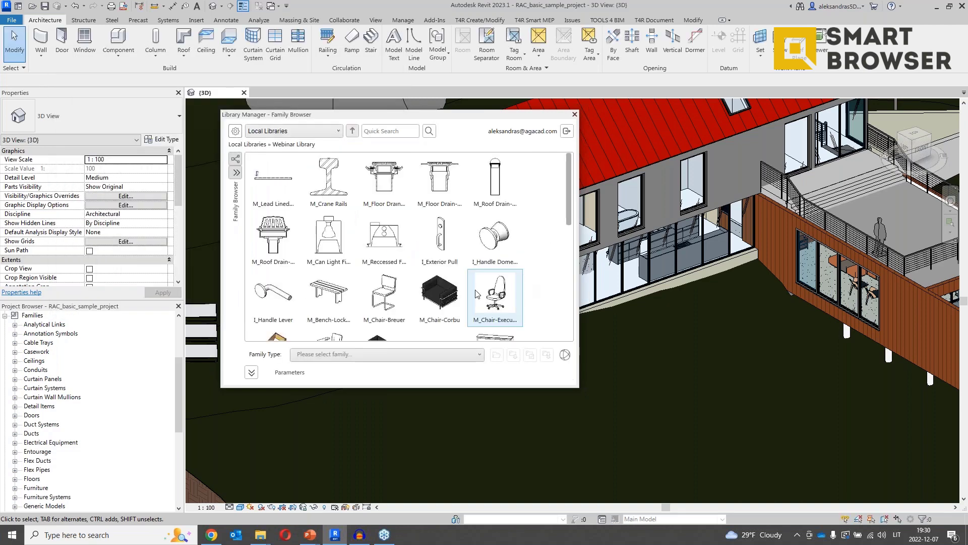
left_click(318, 131)
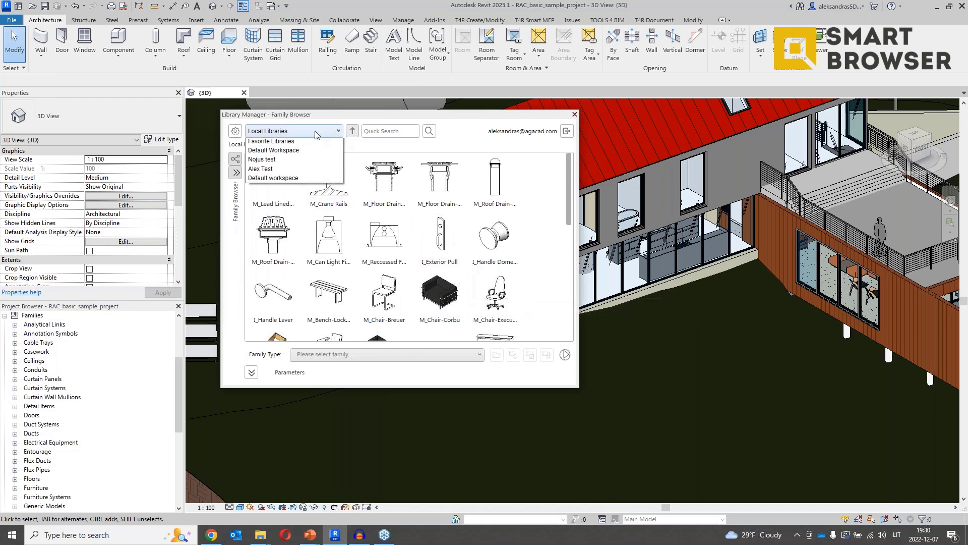
left_click(280, 189)
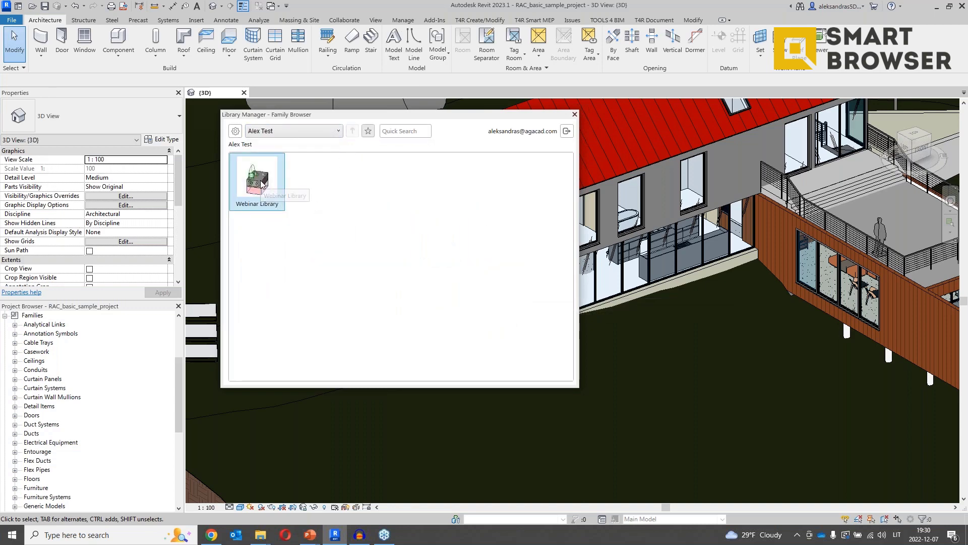
double_click(260, 189)
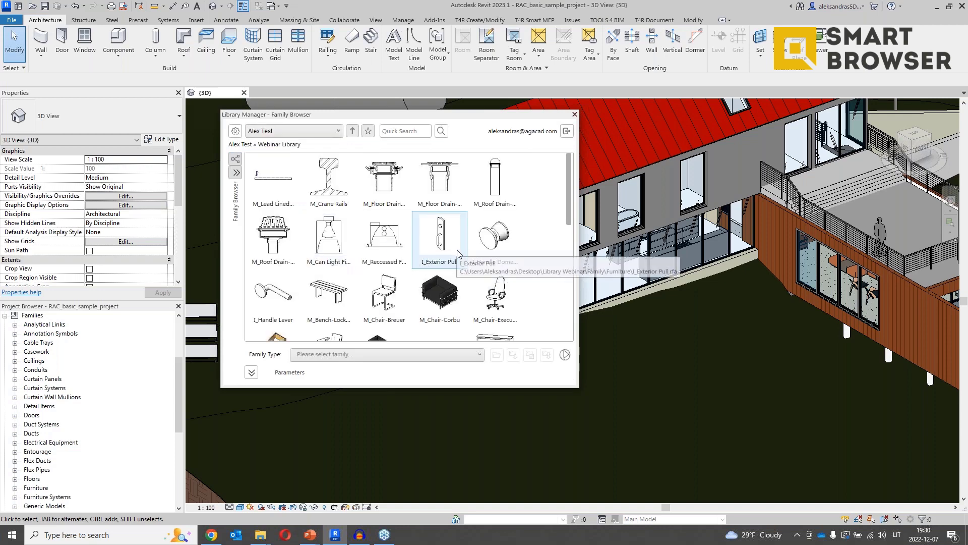
Drag M_Whirlpool Spa into the 3D view and place it on the house's floor slab.
scroll(457, 254, "down", 3)
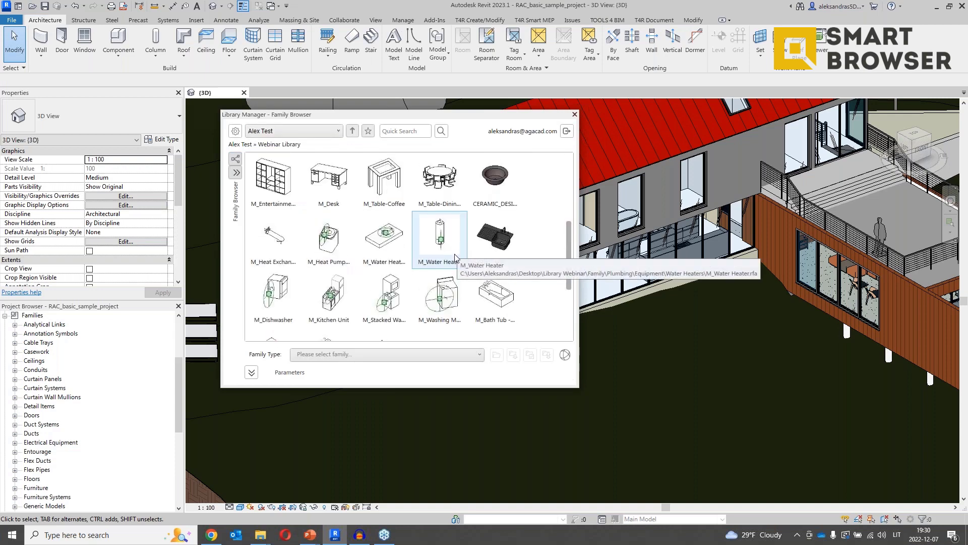
scroll(452, 256, "down", 2)
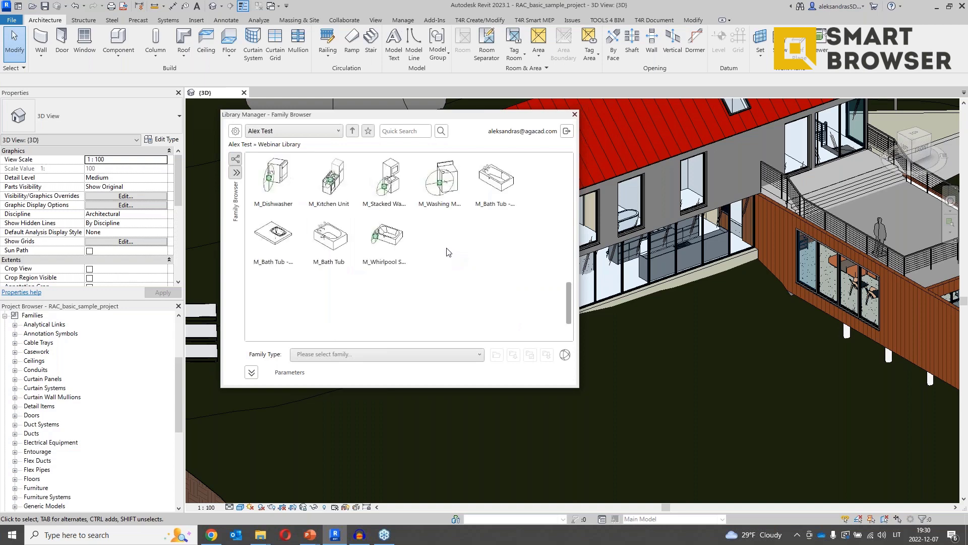
middle_click_drag(595, 323, 952, 353, "shift")
left_click(389, 247)
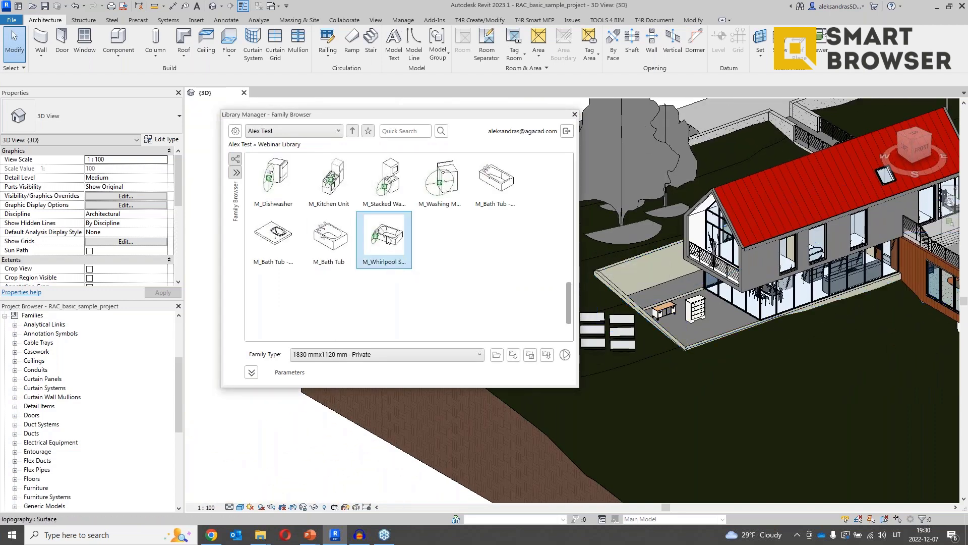
left_click_drag(388, 235, 715, 334)
left_click(714, 347)
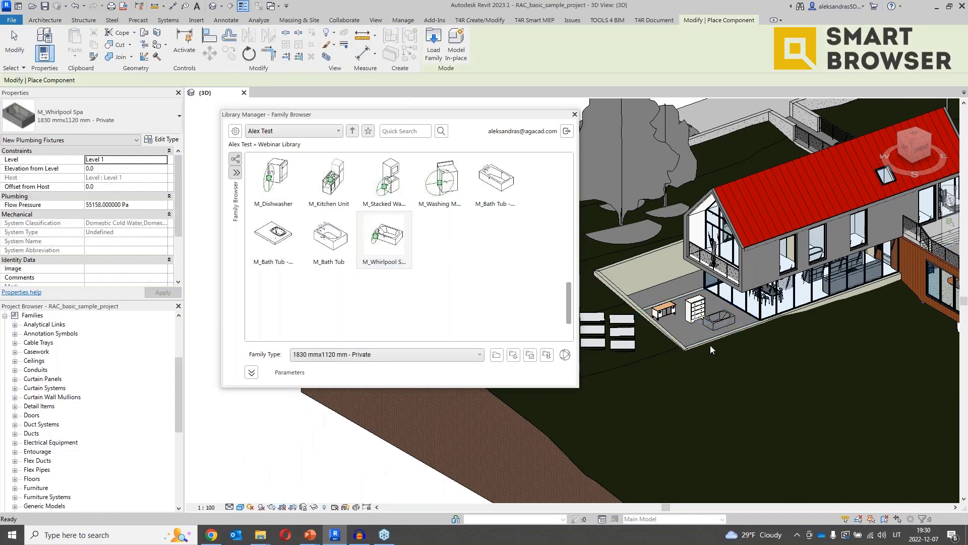
key("Escape")
key("Escape")
scroll(722, 331, "up", 2)
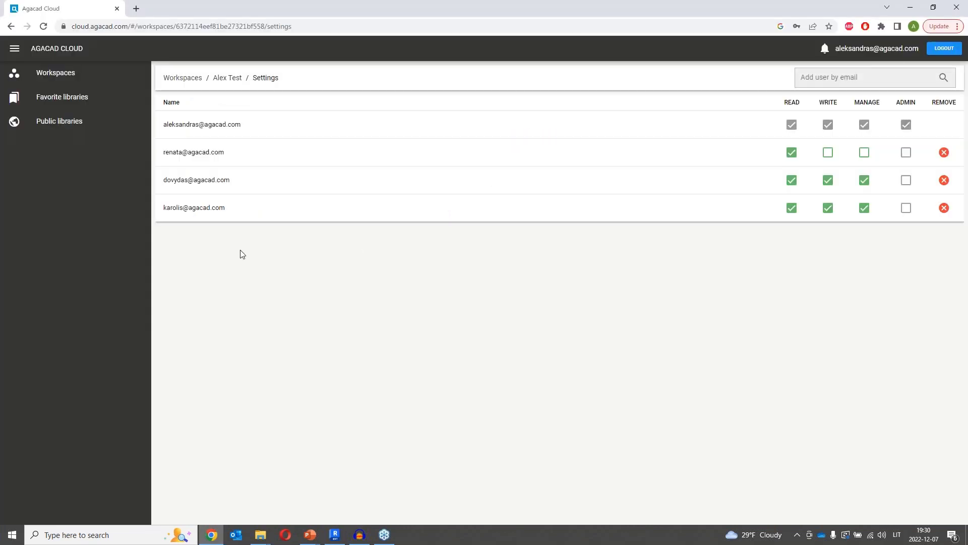
Open Alex Test's Webinar Library on Agacad Cloud to show its 38 families, then minimize the portal.
left_click(50, 73)
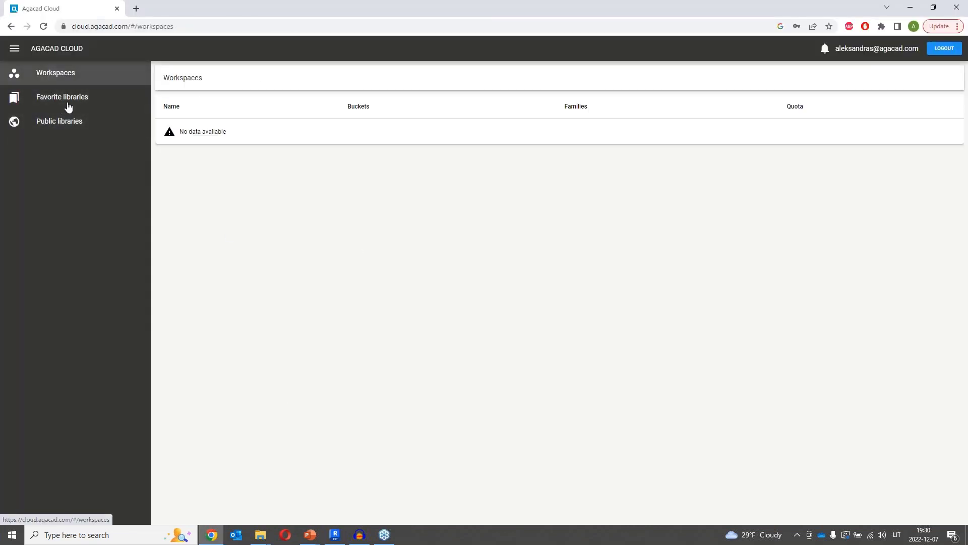
left_click(204, 181)
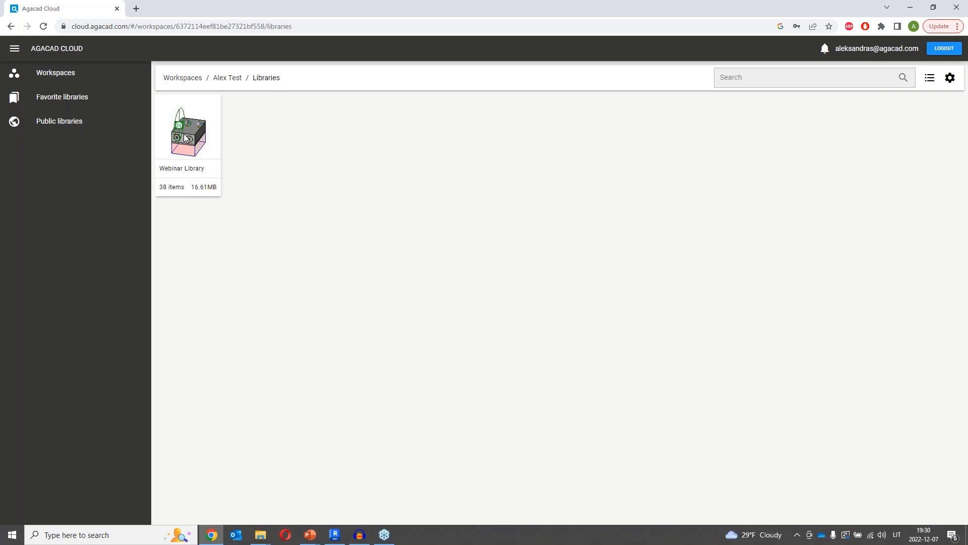
left_click(185, 137)
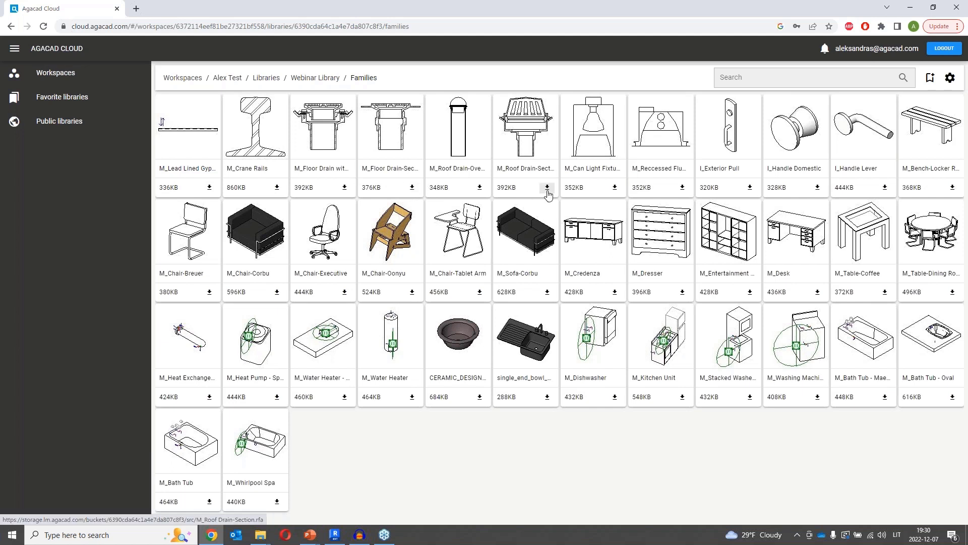
left_click(911, 8)
Return to the Alex Test workspace and switch the library view to List, then back to Thumbnails.
left_click(353, 131)
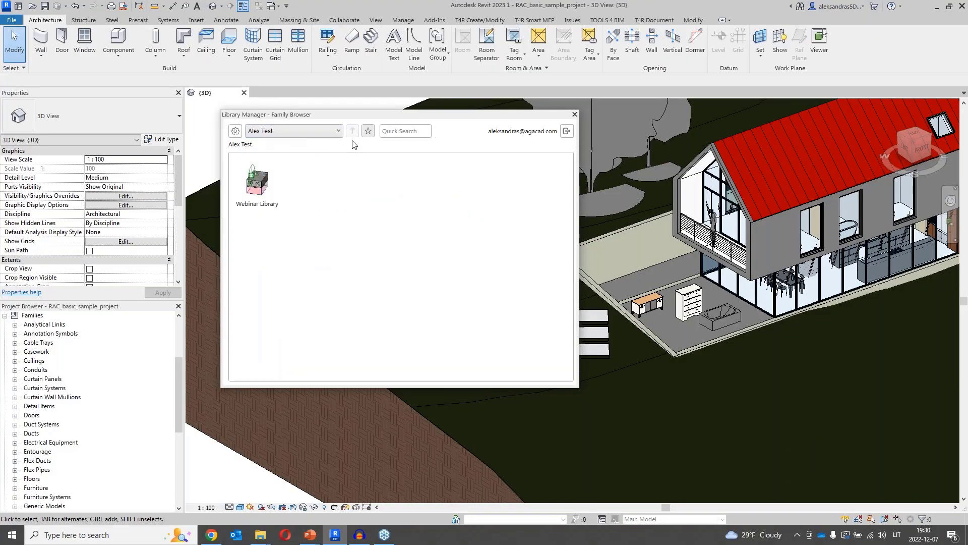
right_click(260, 188)
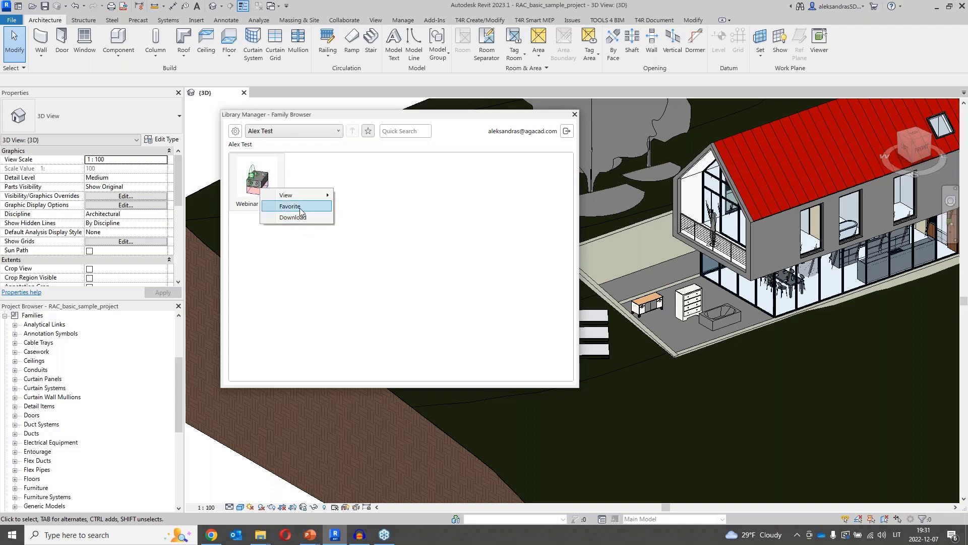
mouse_move(299, 199)
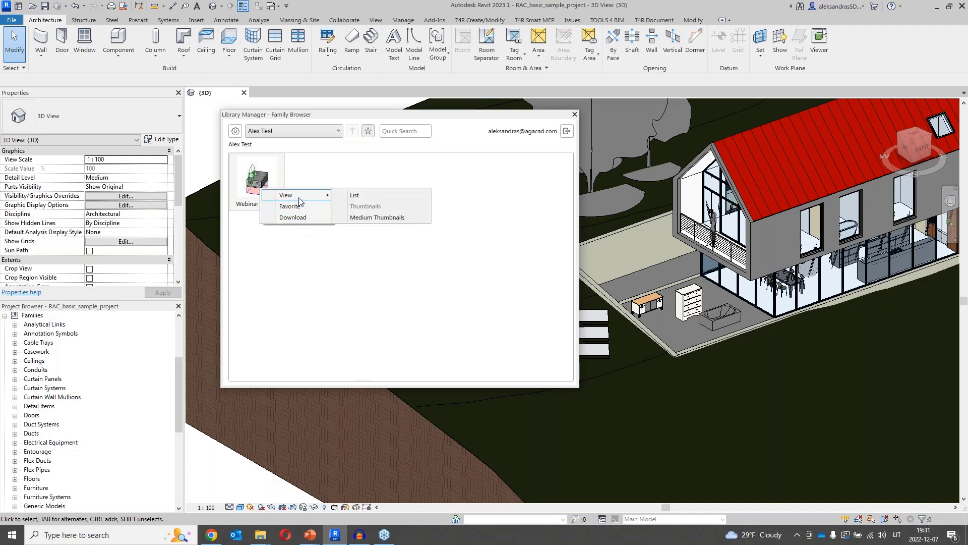
left_click(361, 196)
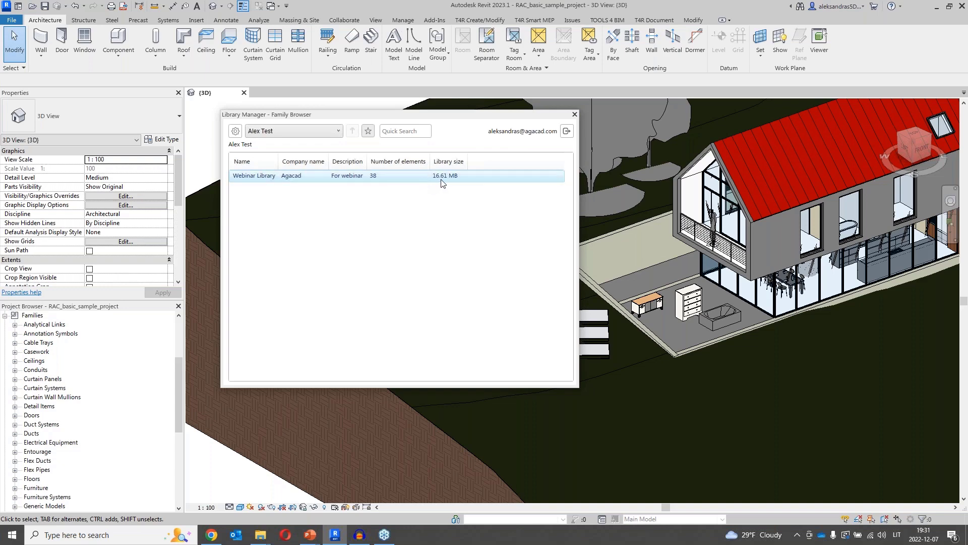
right_click(387, 208)
mouse_move(427, 218)
left_click(487, 225)
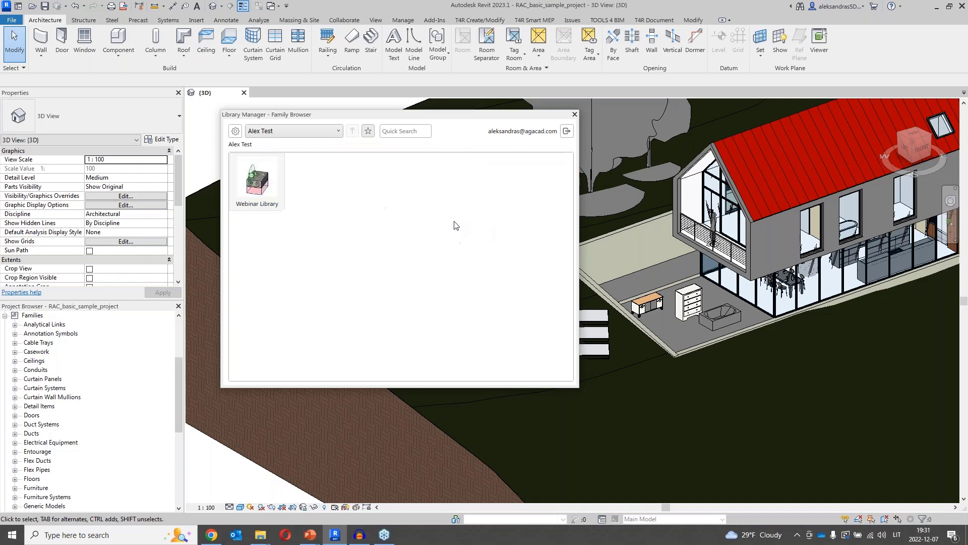
Save and close the library browser settings, then advance to the Scheme of work slide.
left_click(237, 132)
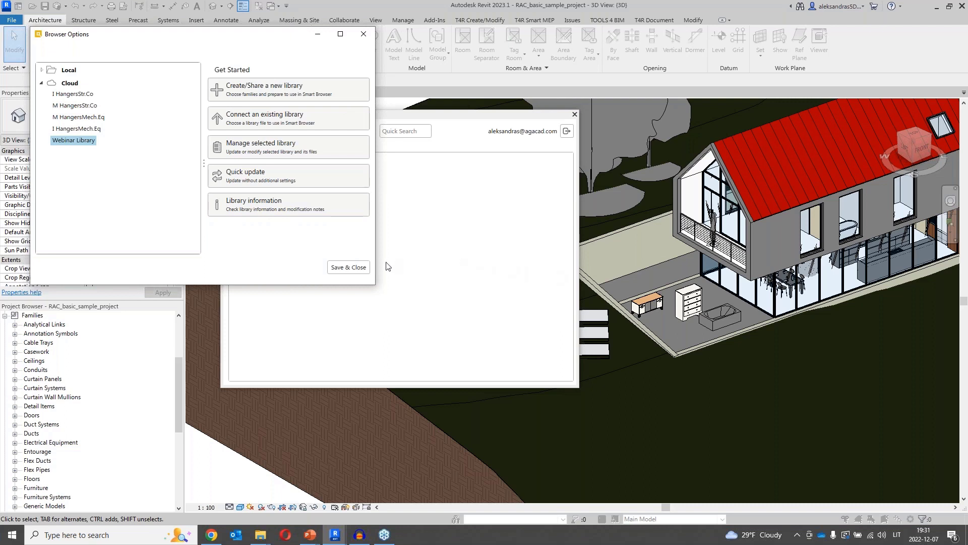
left_click(349, 267)
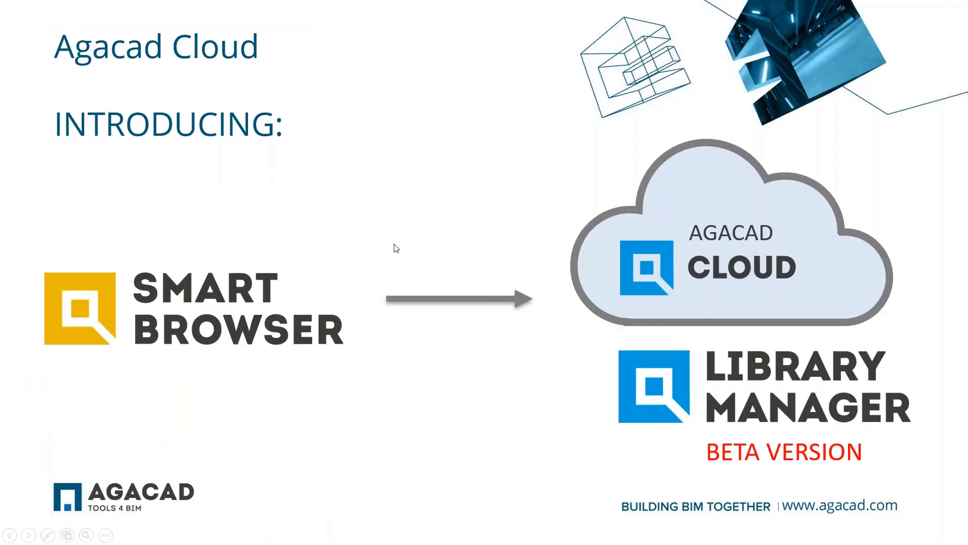
left_click(396, 247)
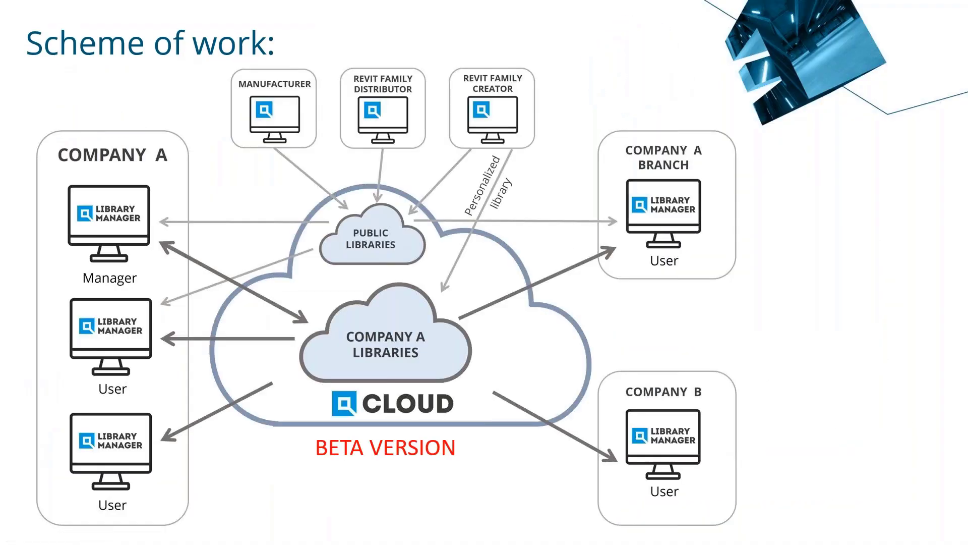